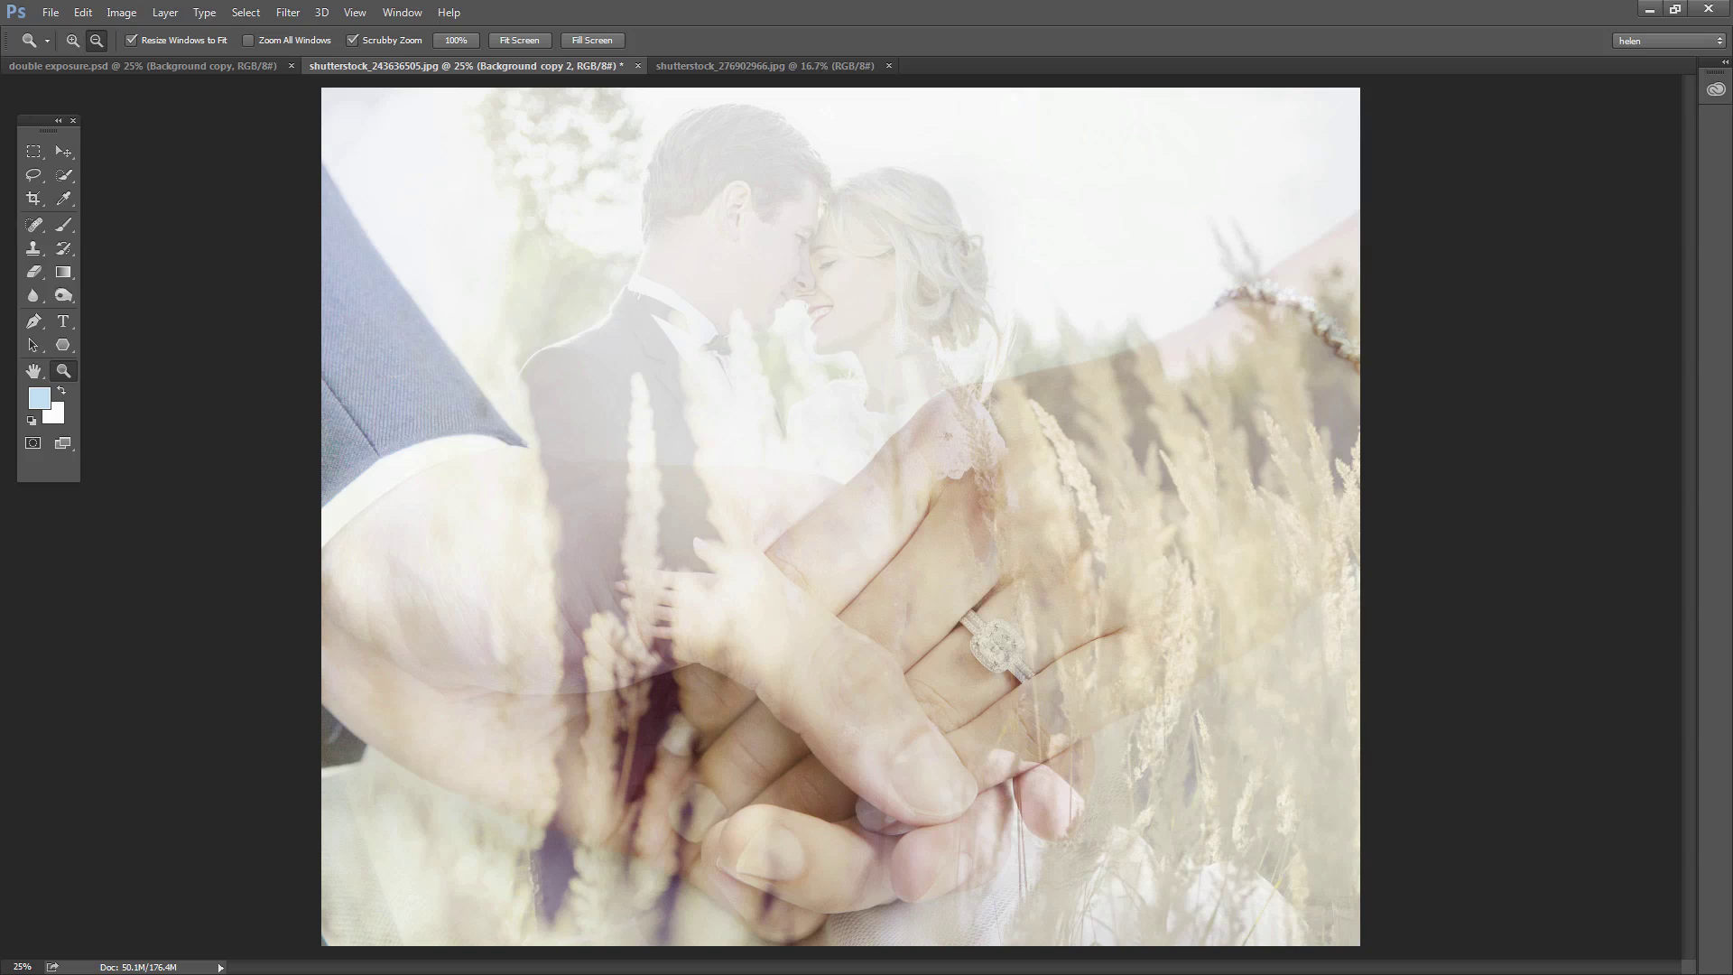
Step: Step through the undo history to preview the wheat-field photo, the hands photo, and the blended double exposure
key(ctrl+z)
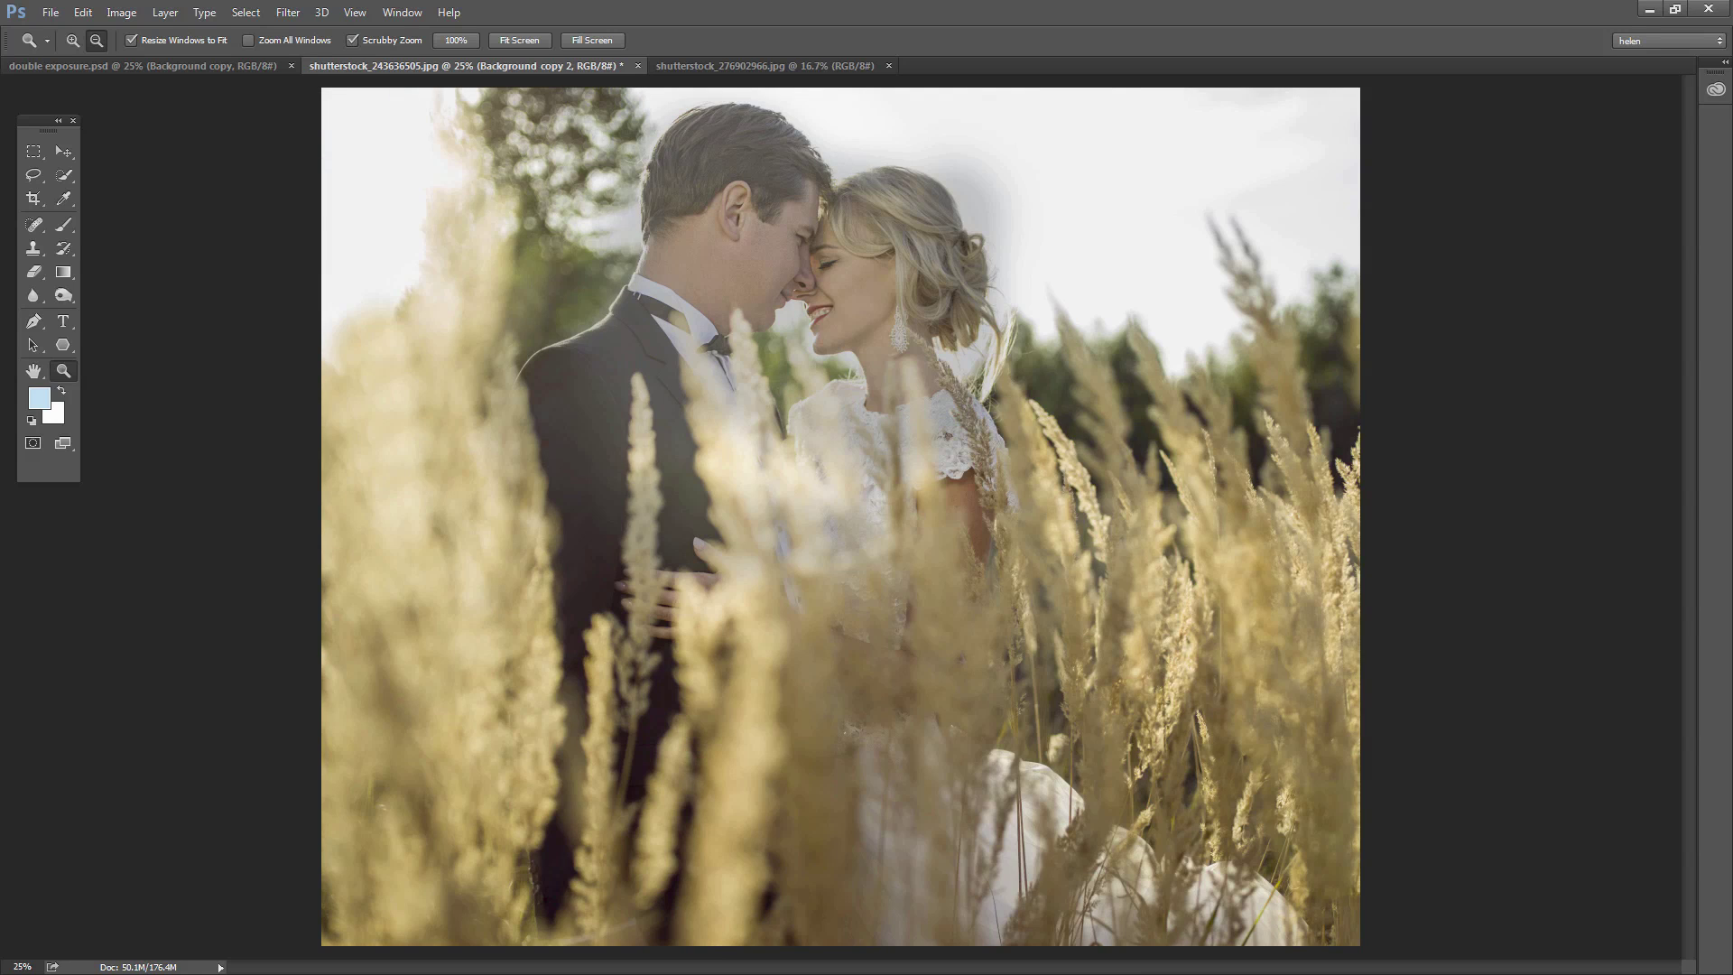
key(ctrl+alt+z)
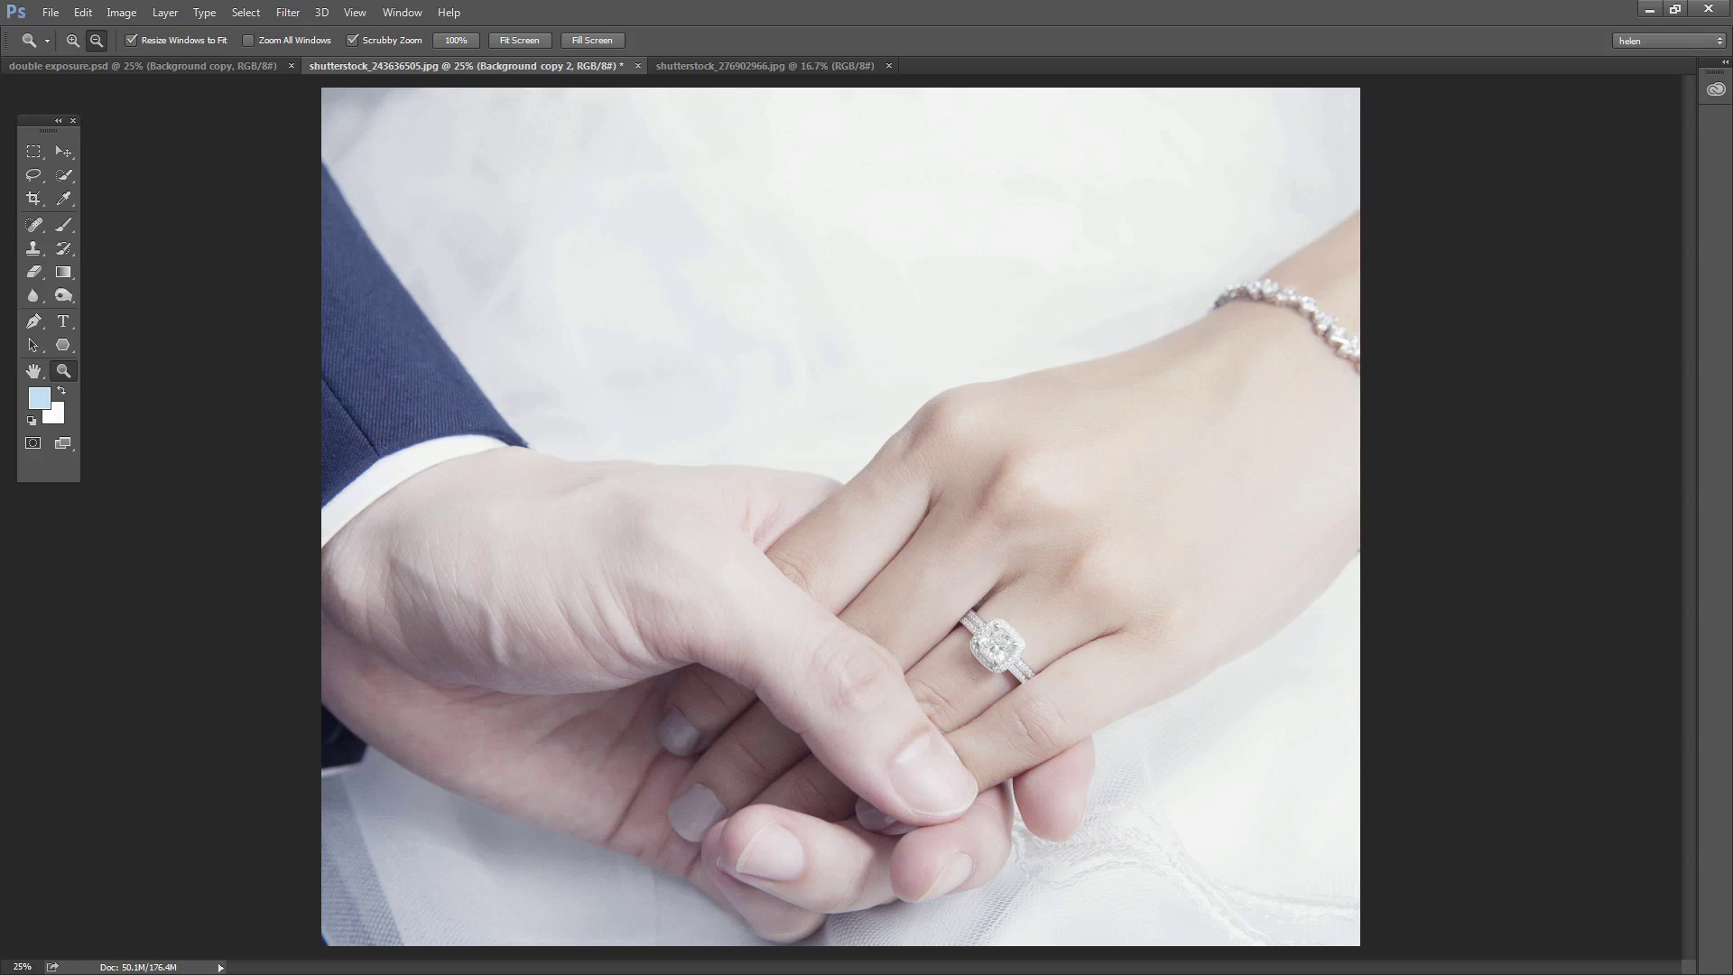
key(ctrl+shift+z)
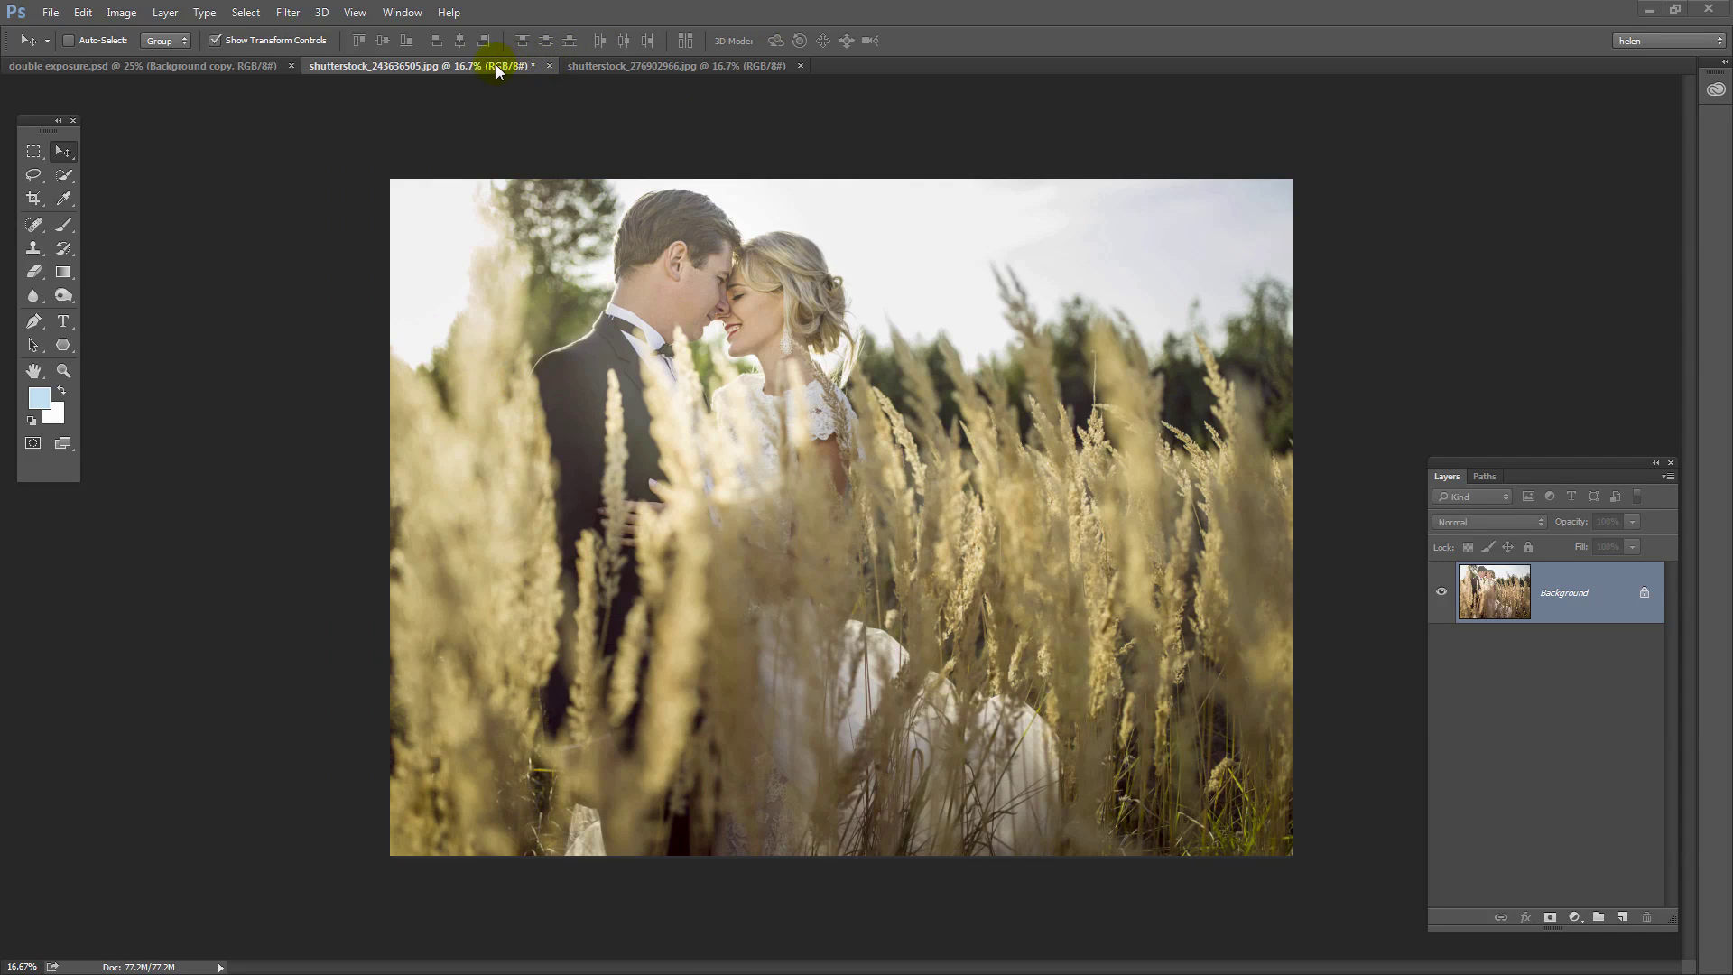
Step: Switch between the two photo documents, ending on the hands photo shutterstock_276902966.jpg
click(493, 65)
click(634, 65)
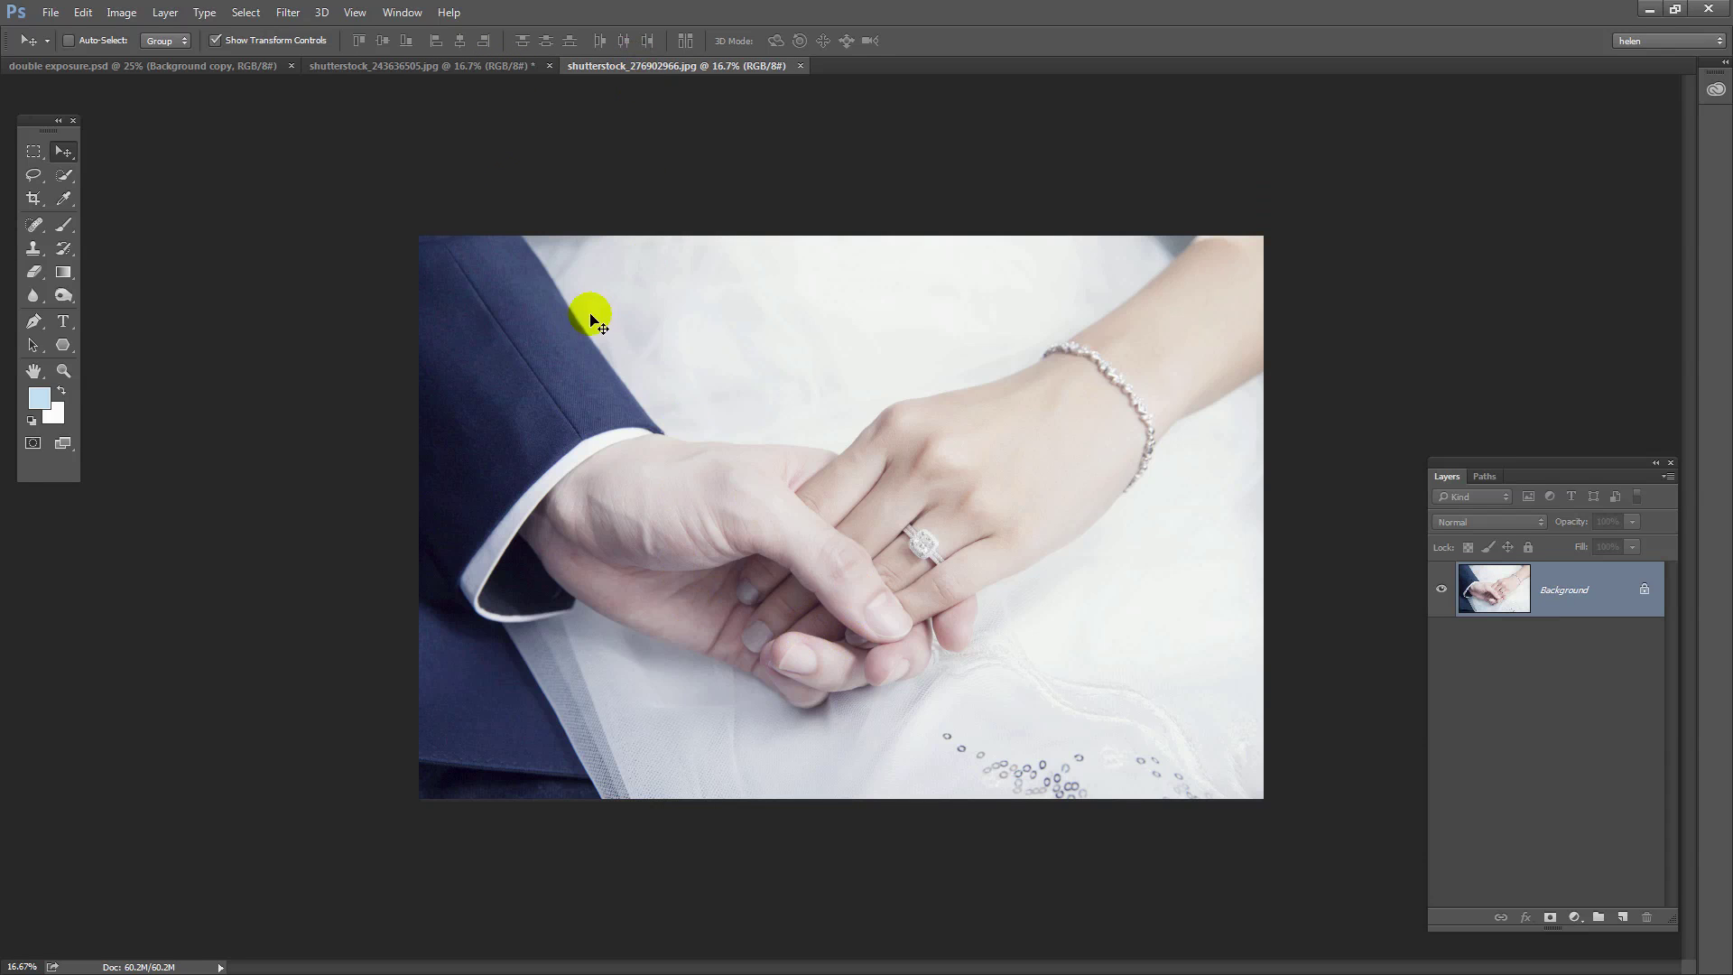
click(397, 67)
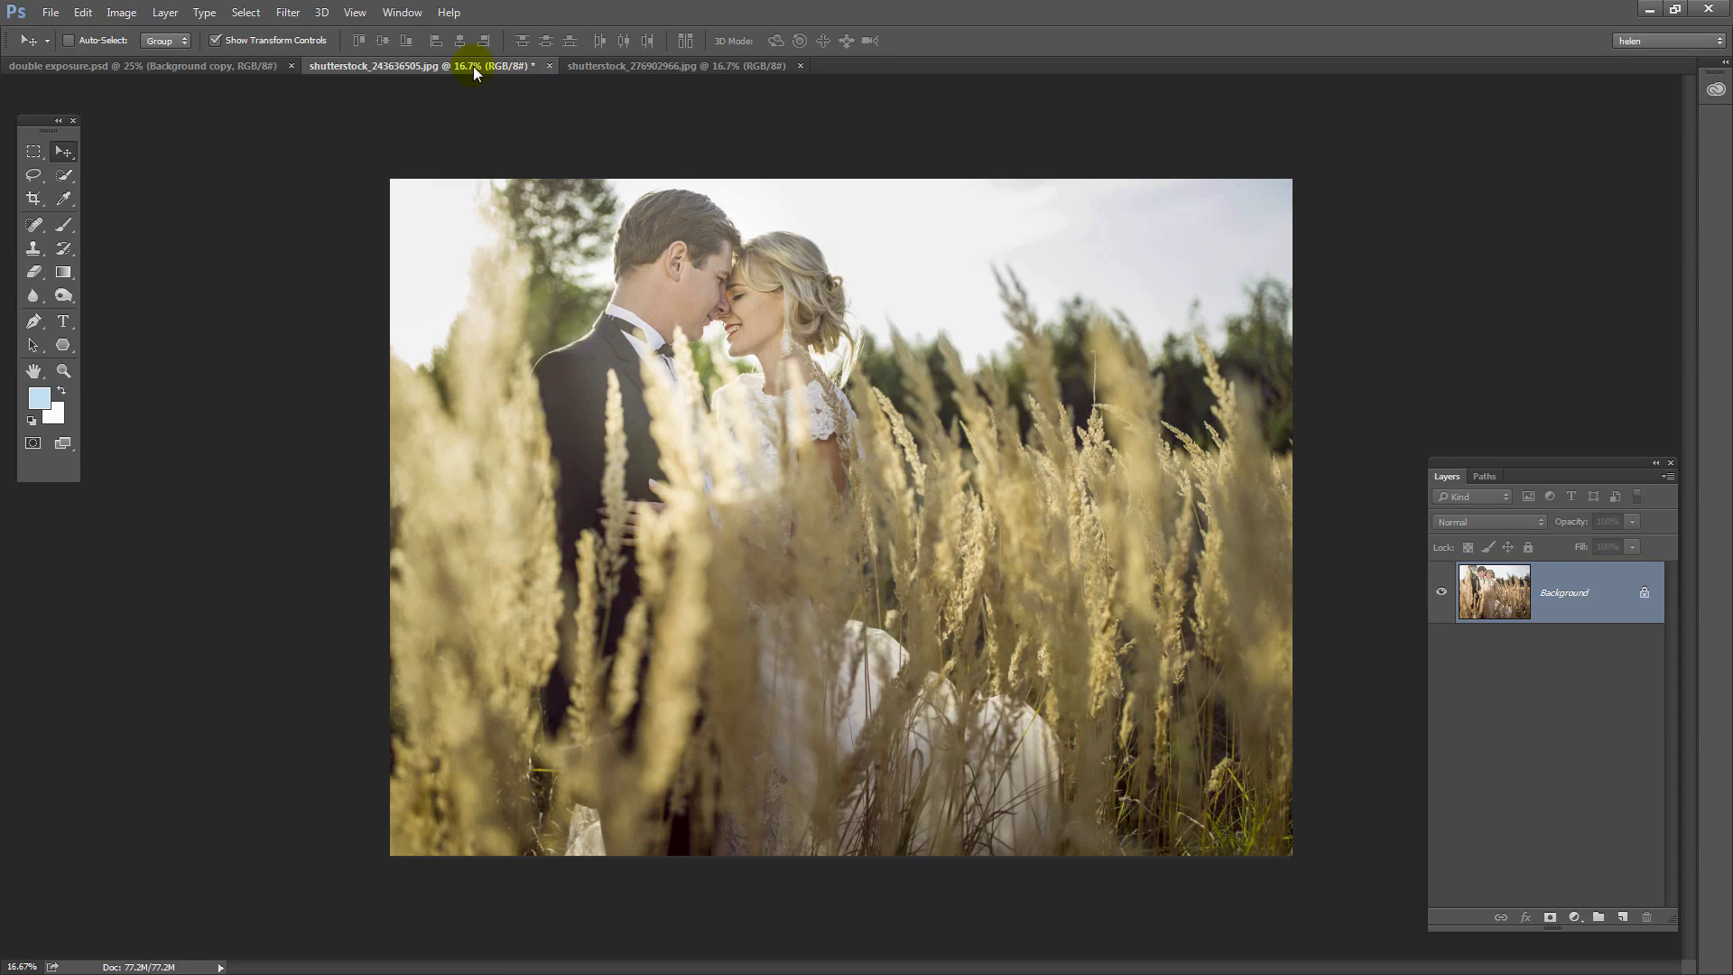
click(617, 67)
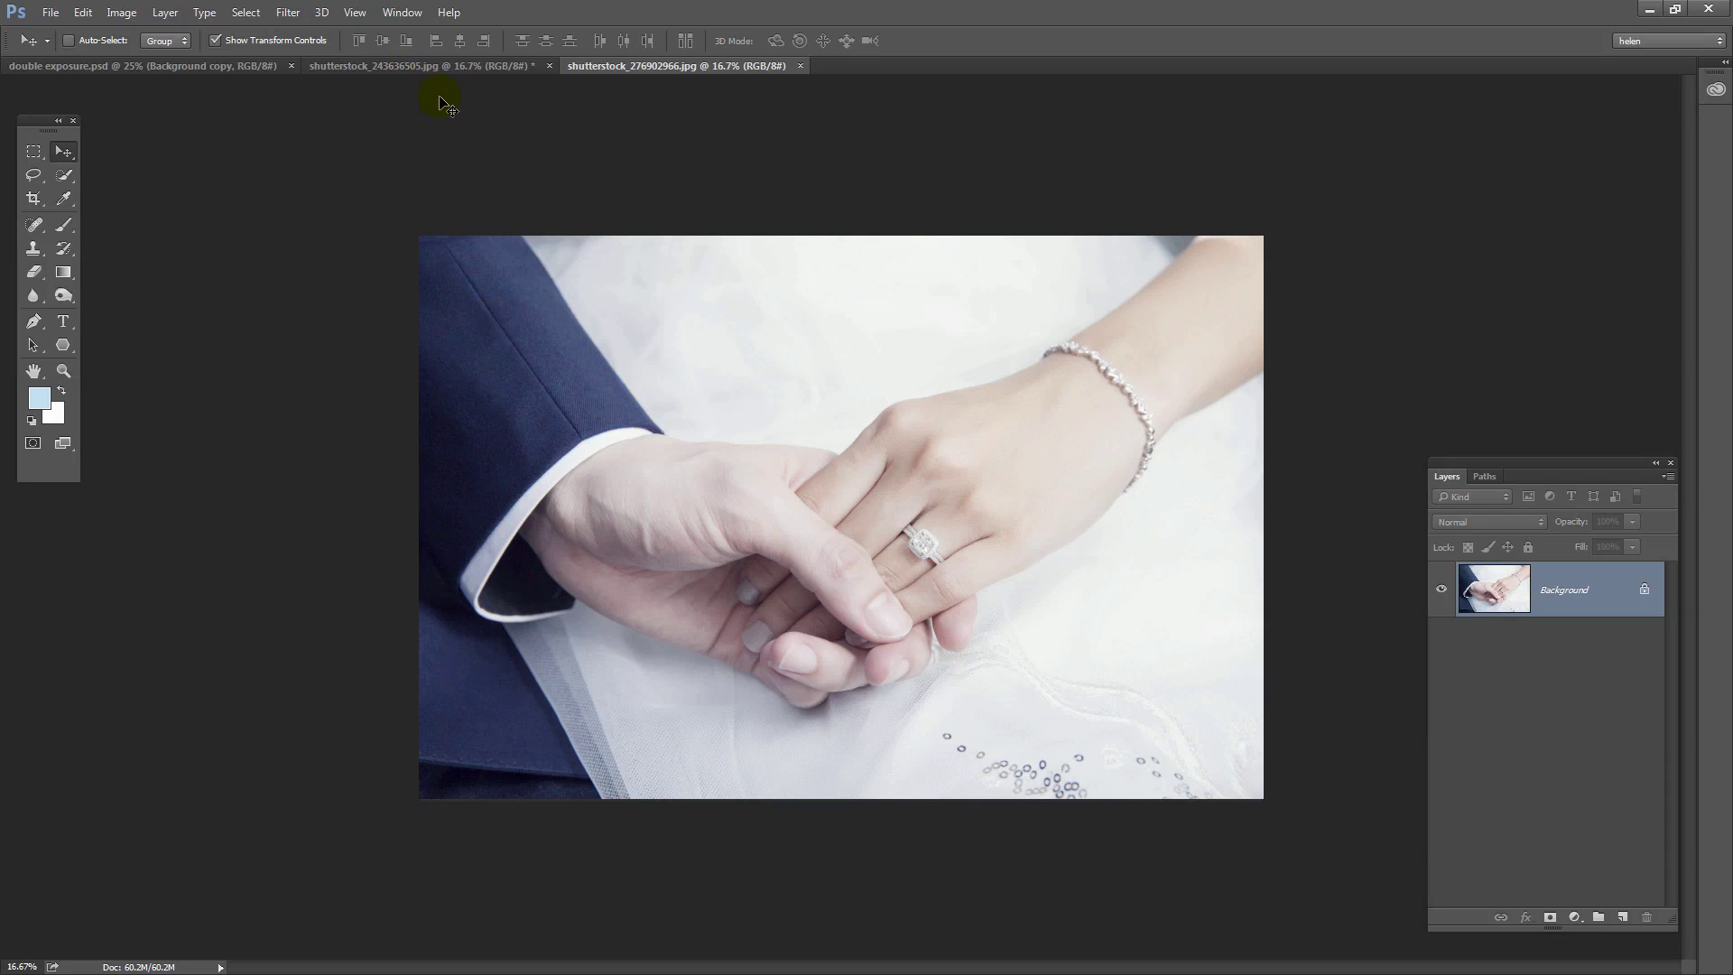
click(396, 67)
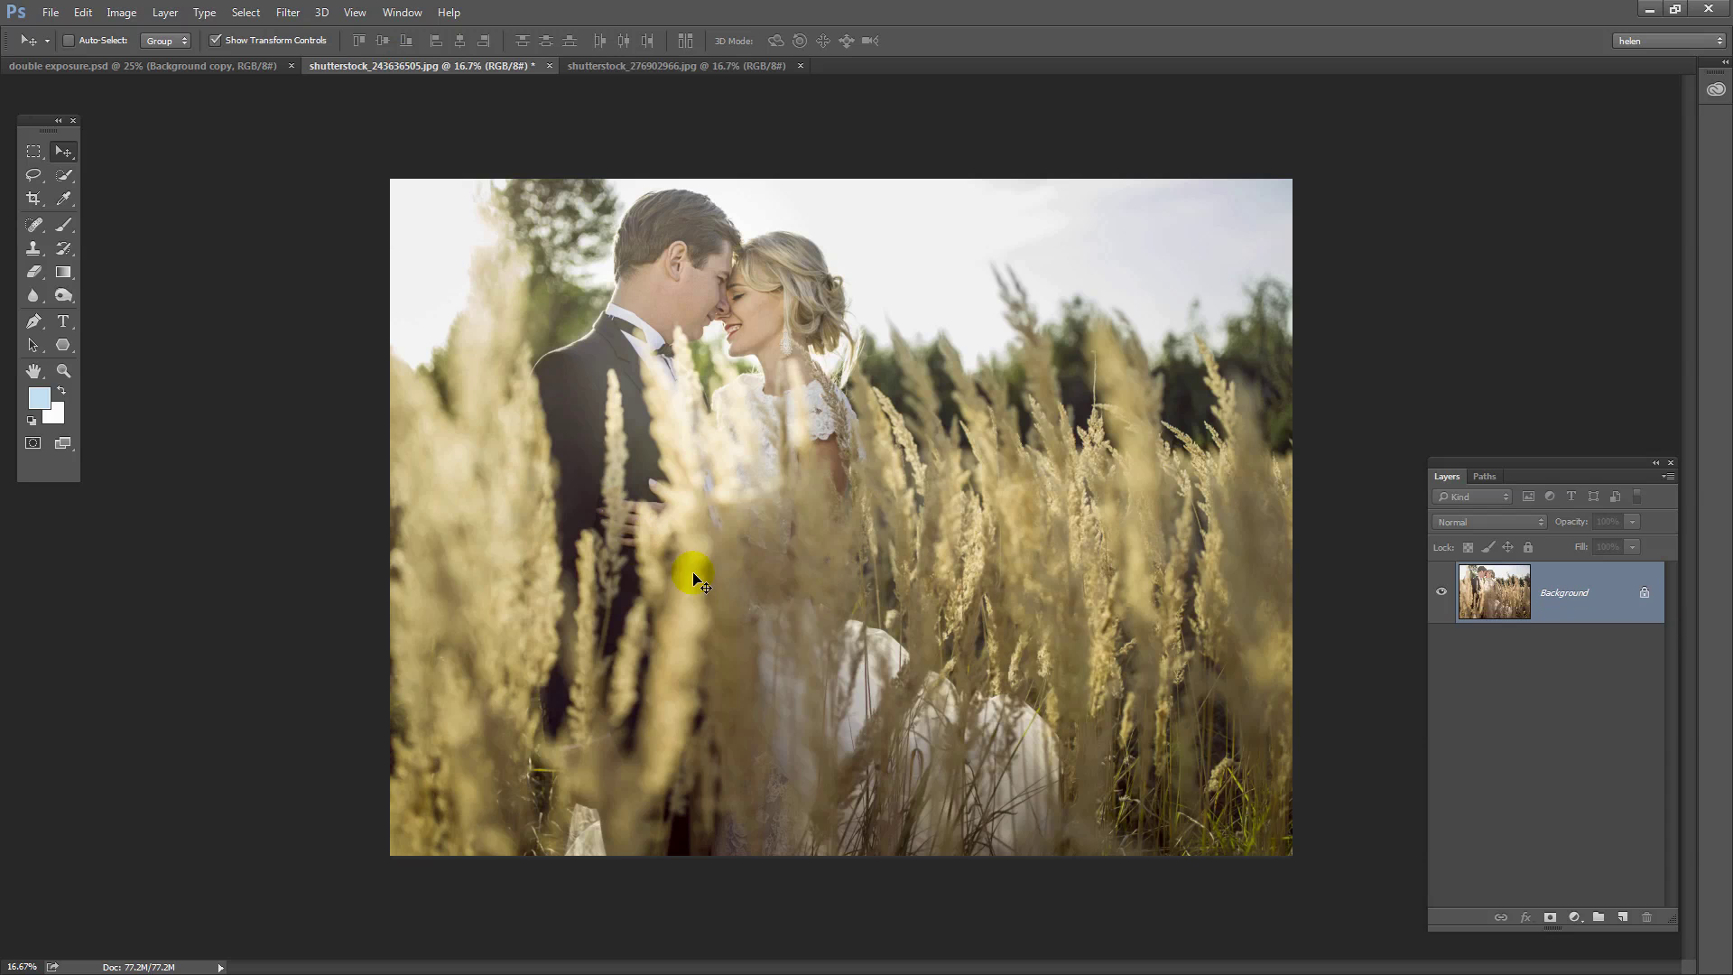
click(631, 66)
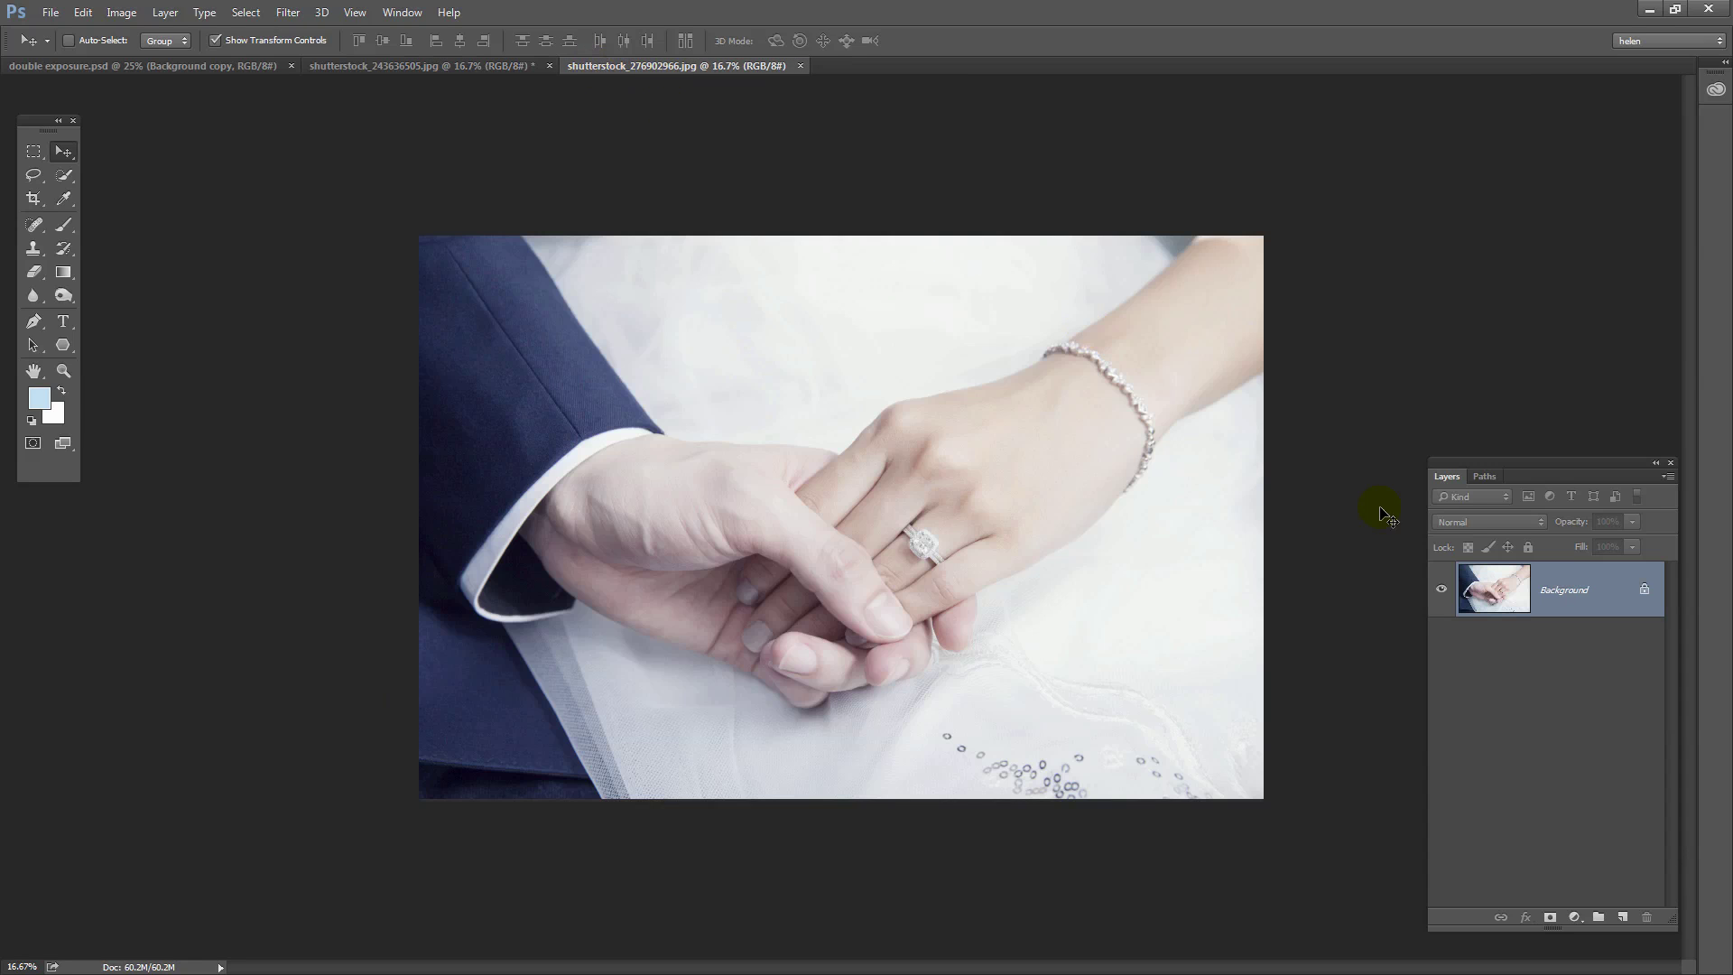
Step: Duplicate the hands Background layer into shutterstock_243636505.jpg as 'Background copy'
right_click(1532, 585)
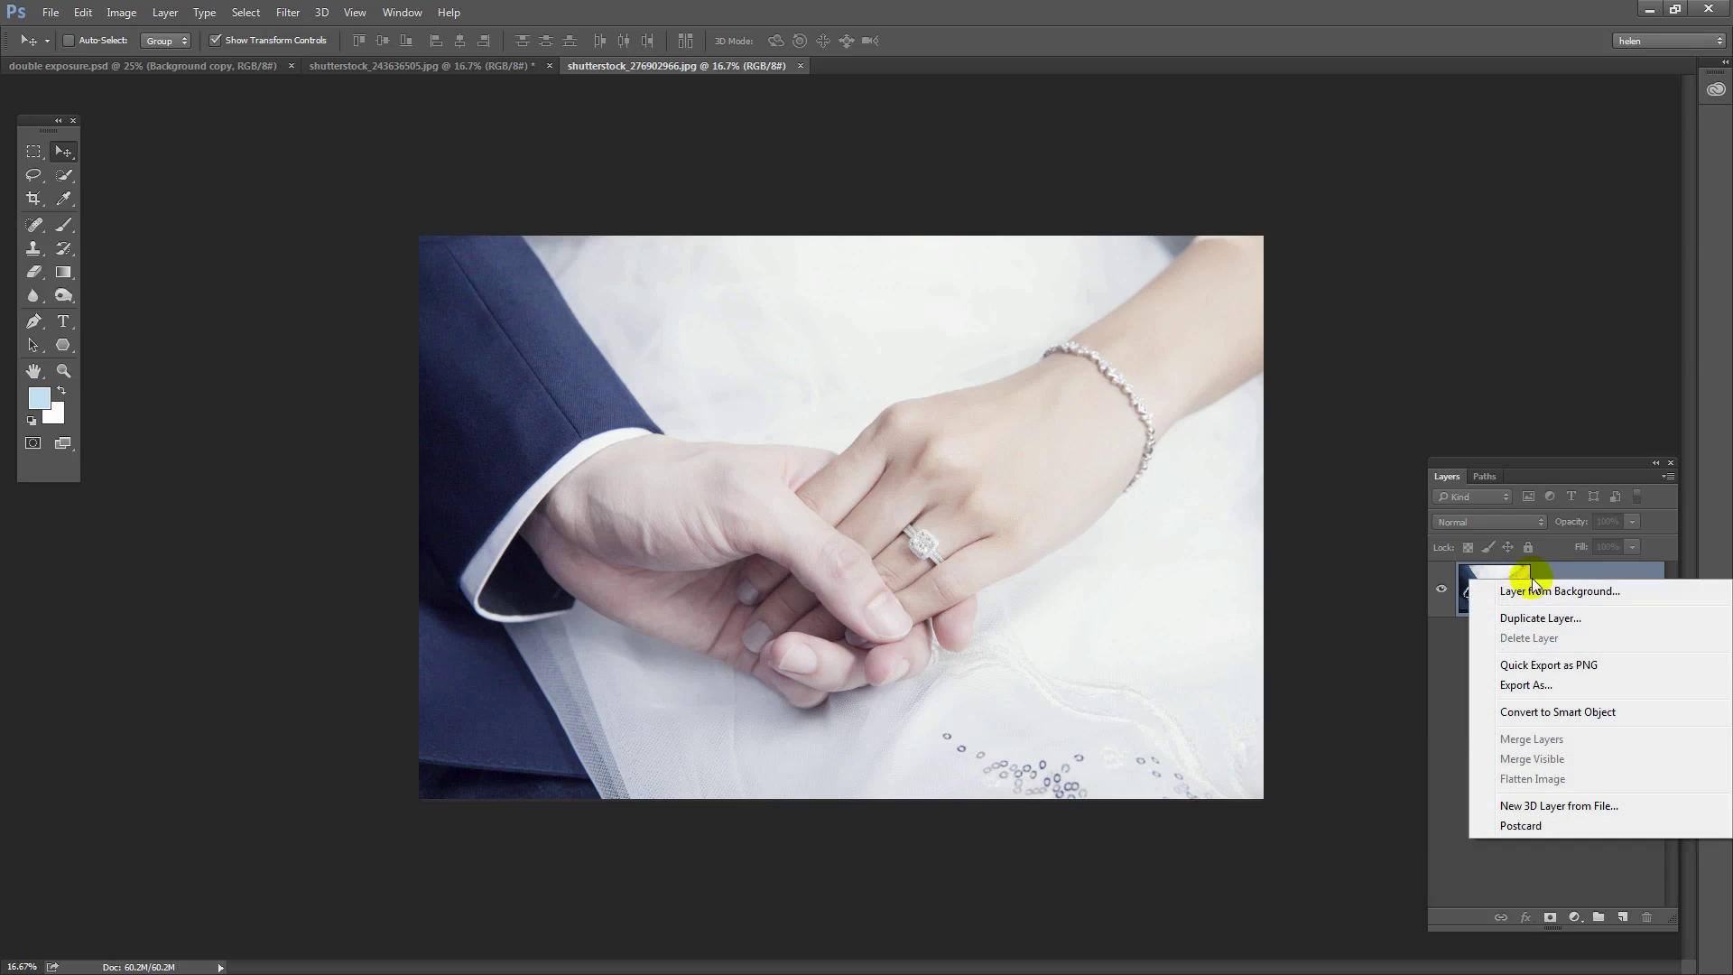
click(1547, 621)
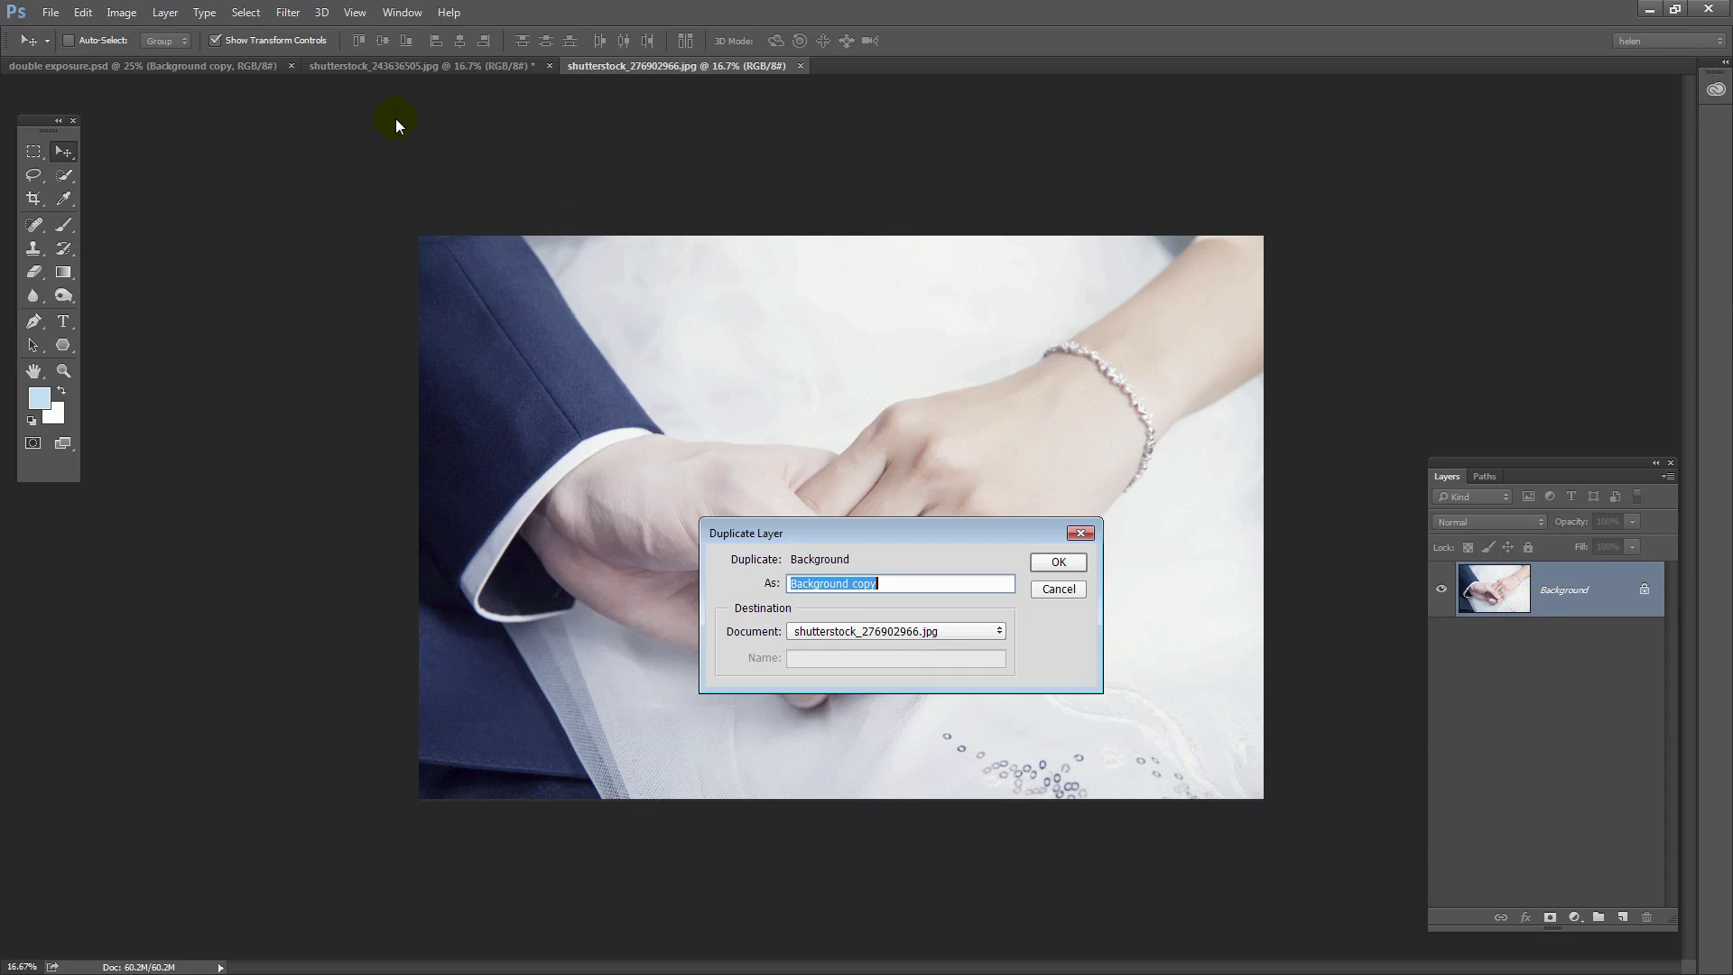
click(829, 630)
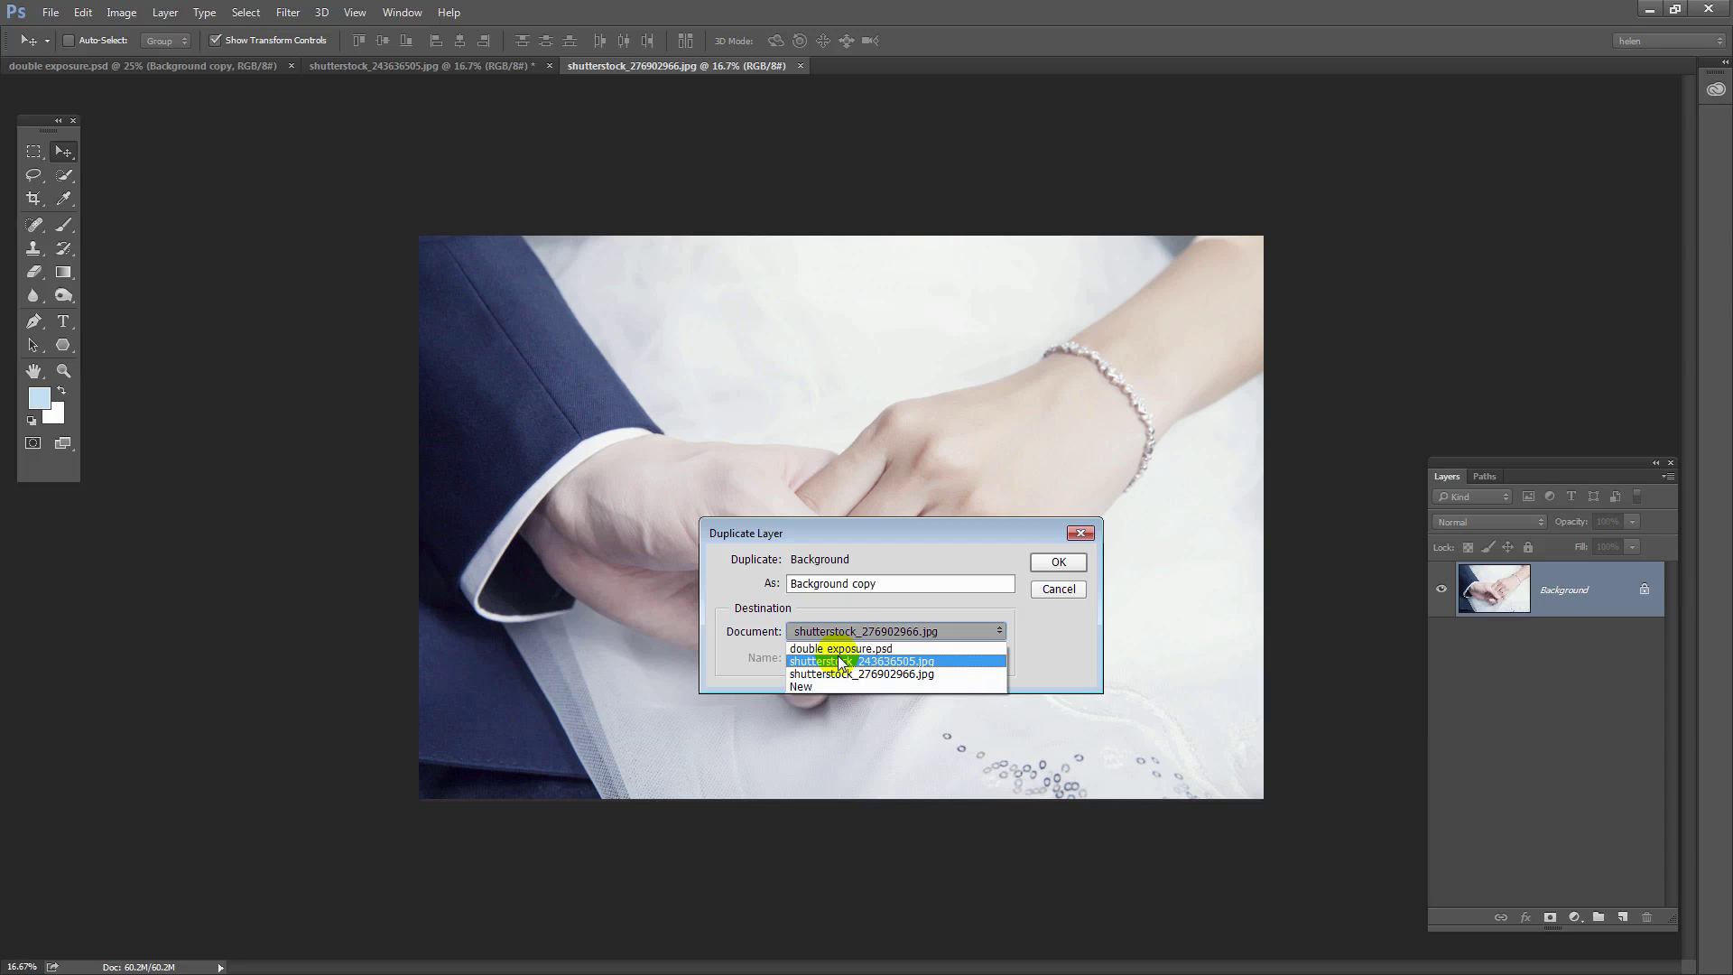
click(840, 662)
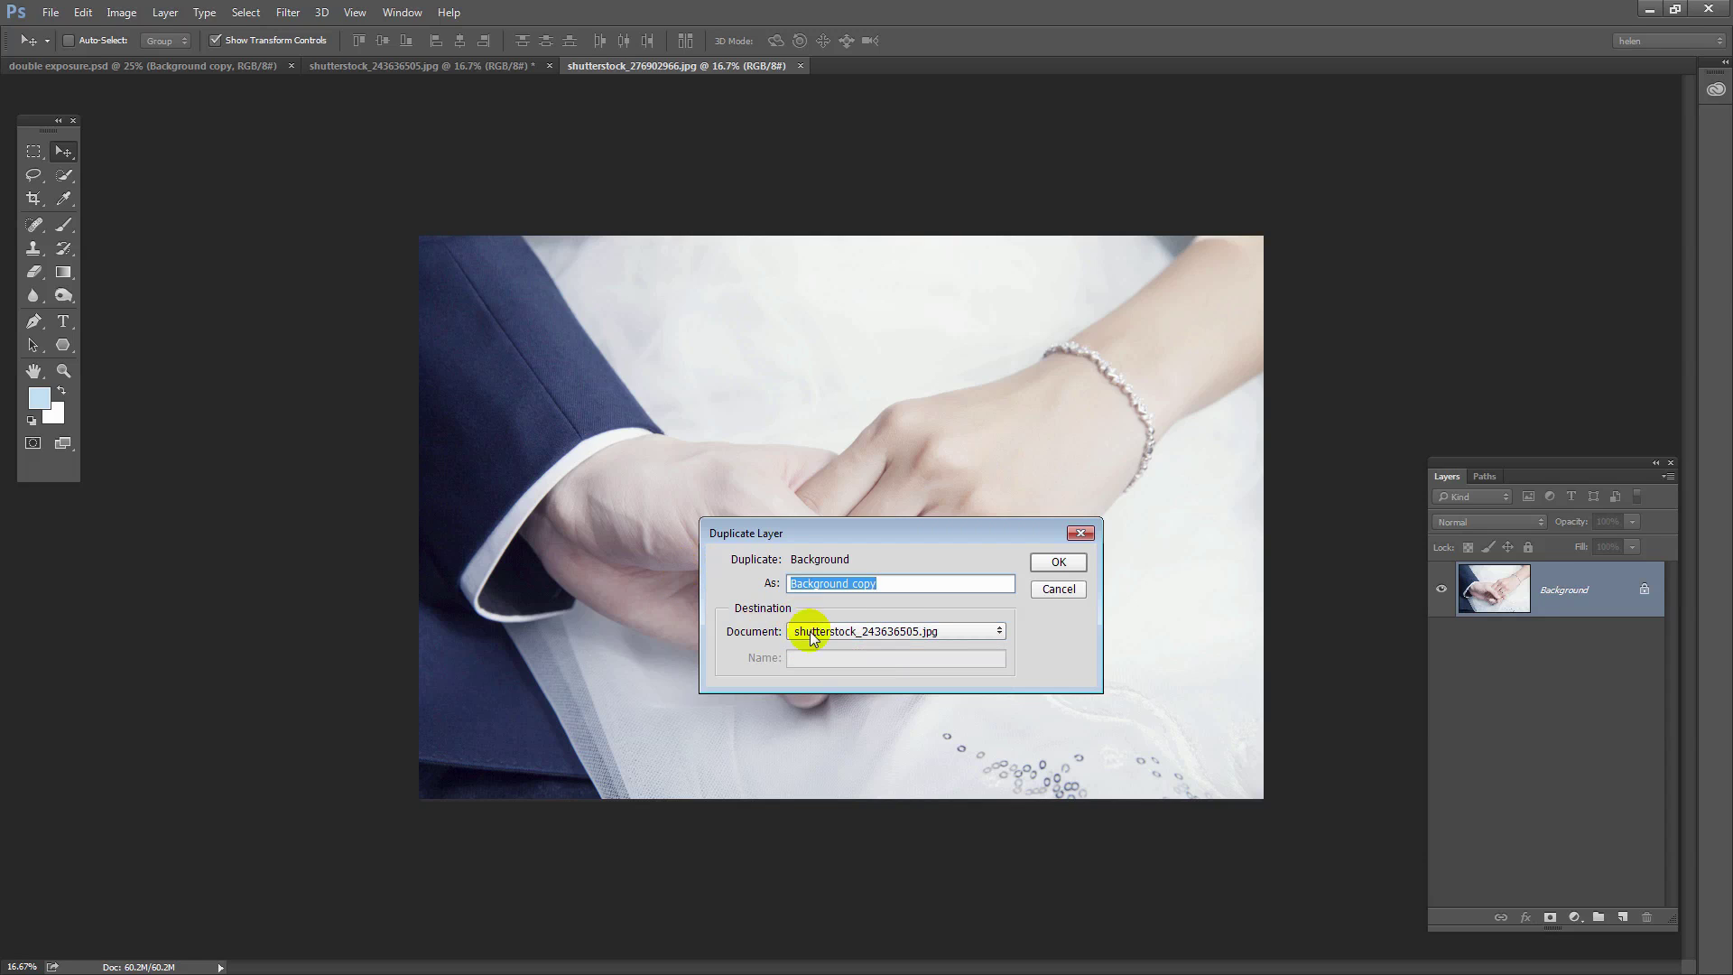
click(1051, 561)
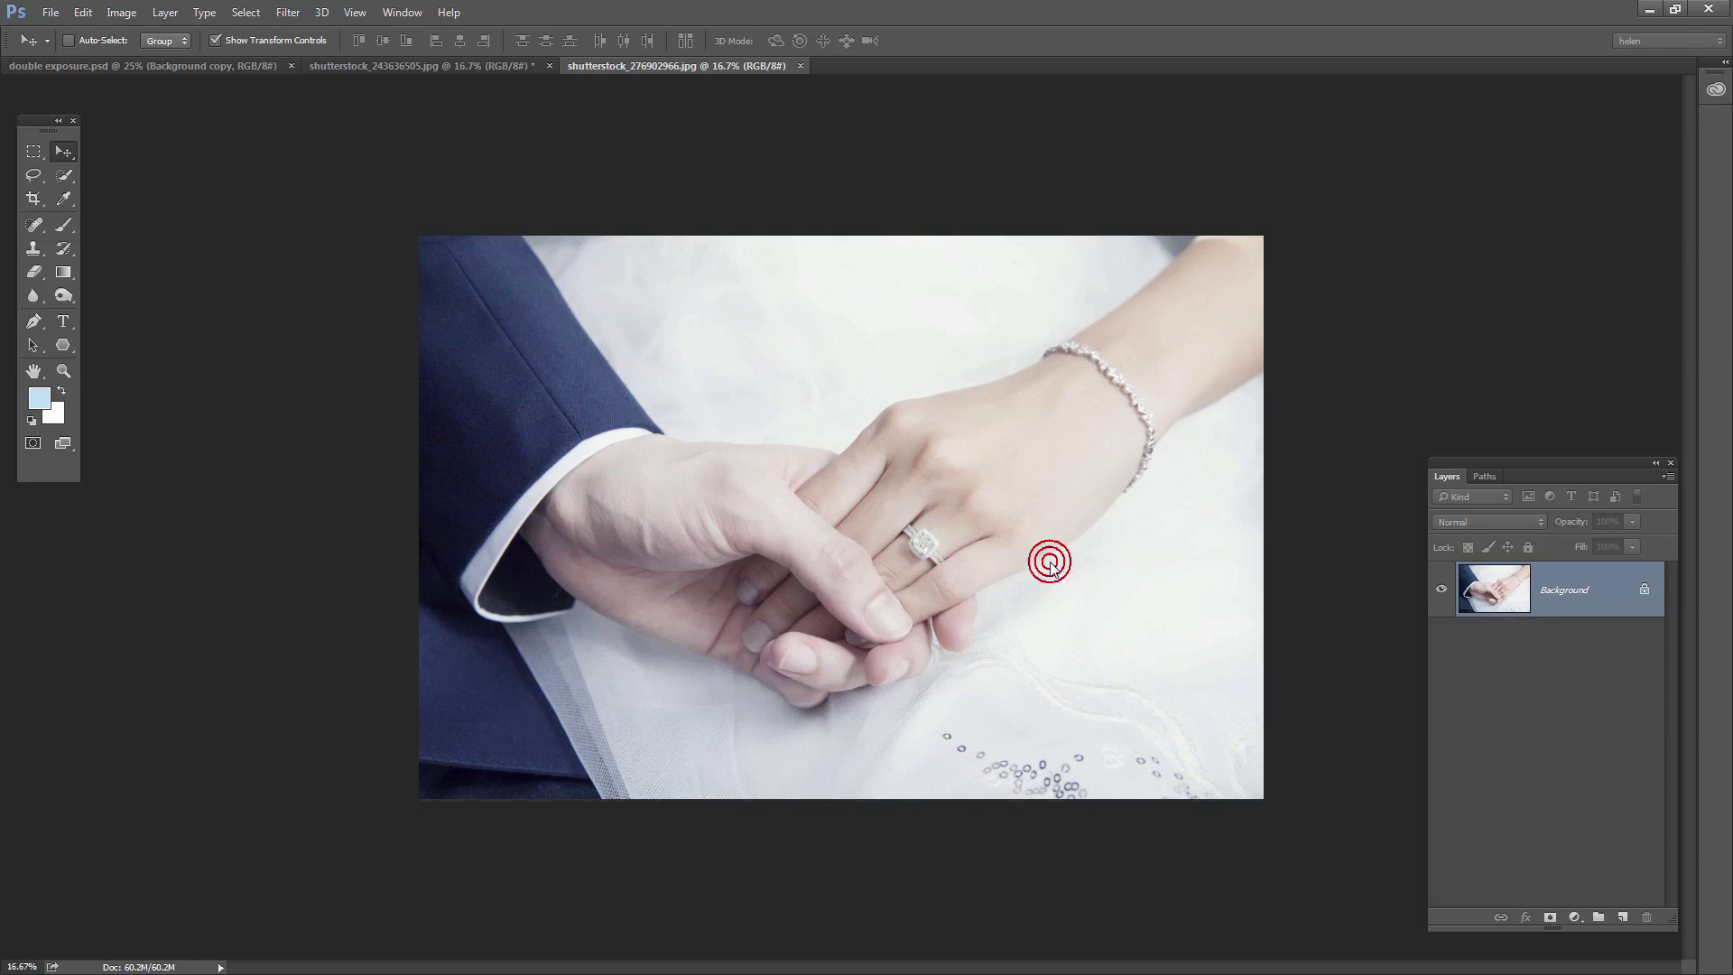
Step: In the wheat-field document, scale the hands 'Background copy' layer to about 121% so it covers the canvas
click(523, 65)
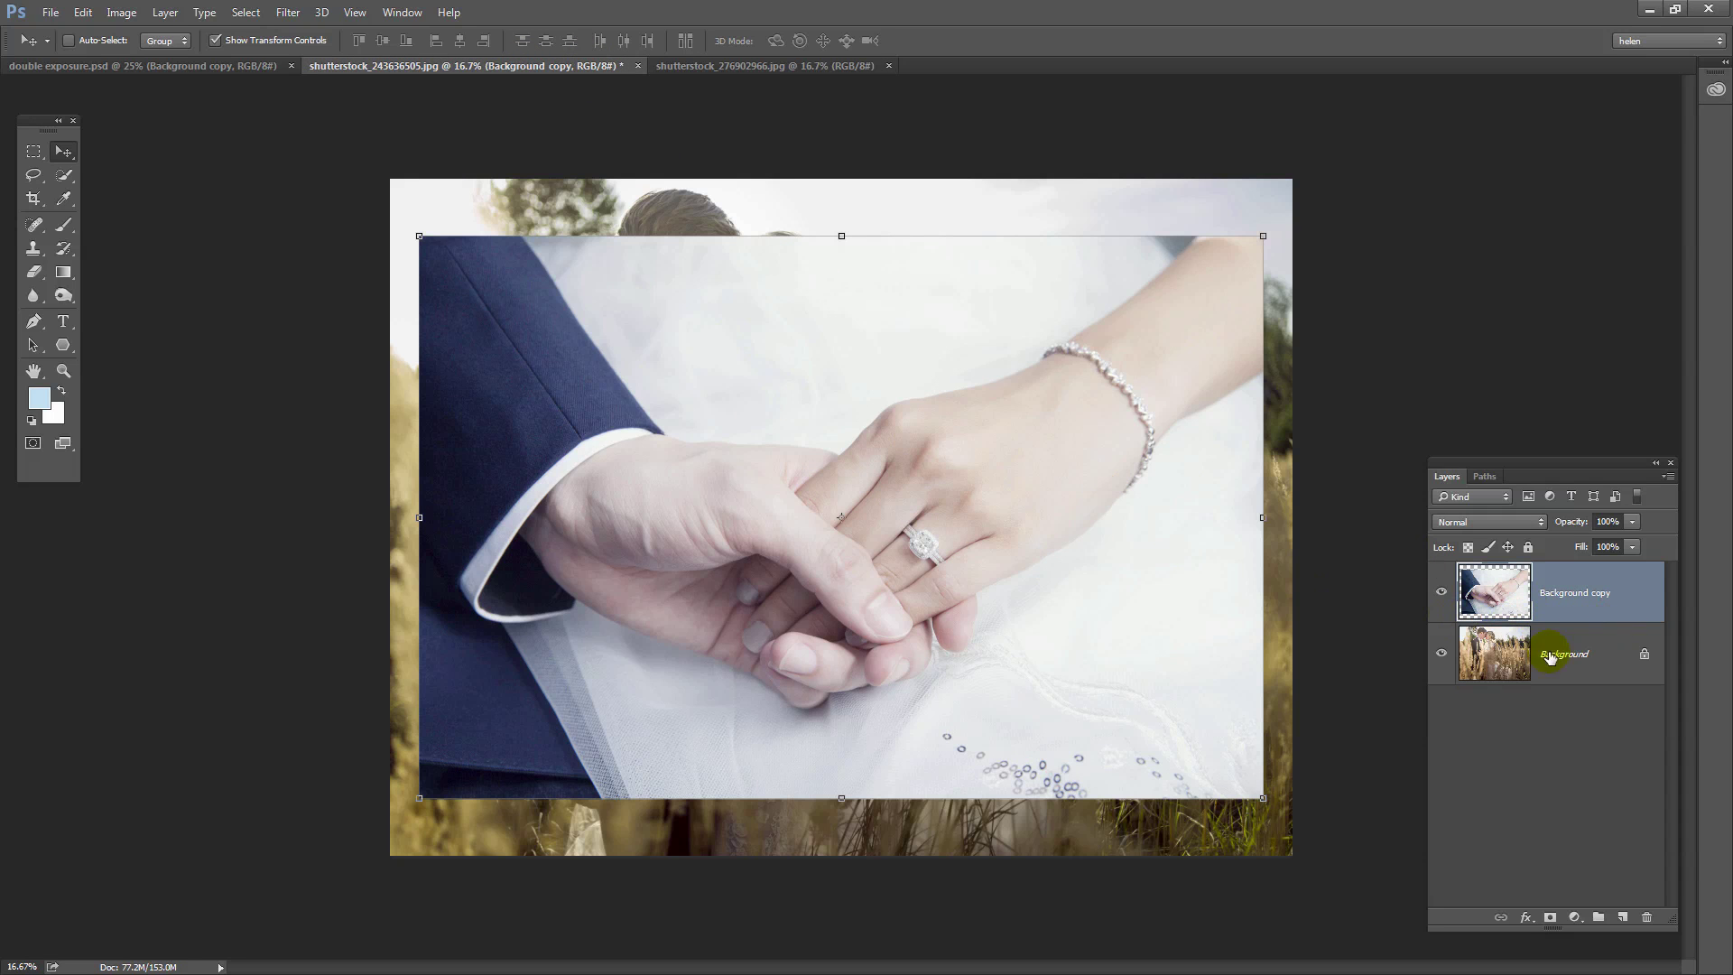
click(1441, 592)
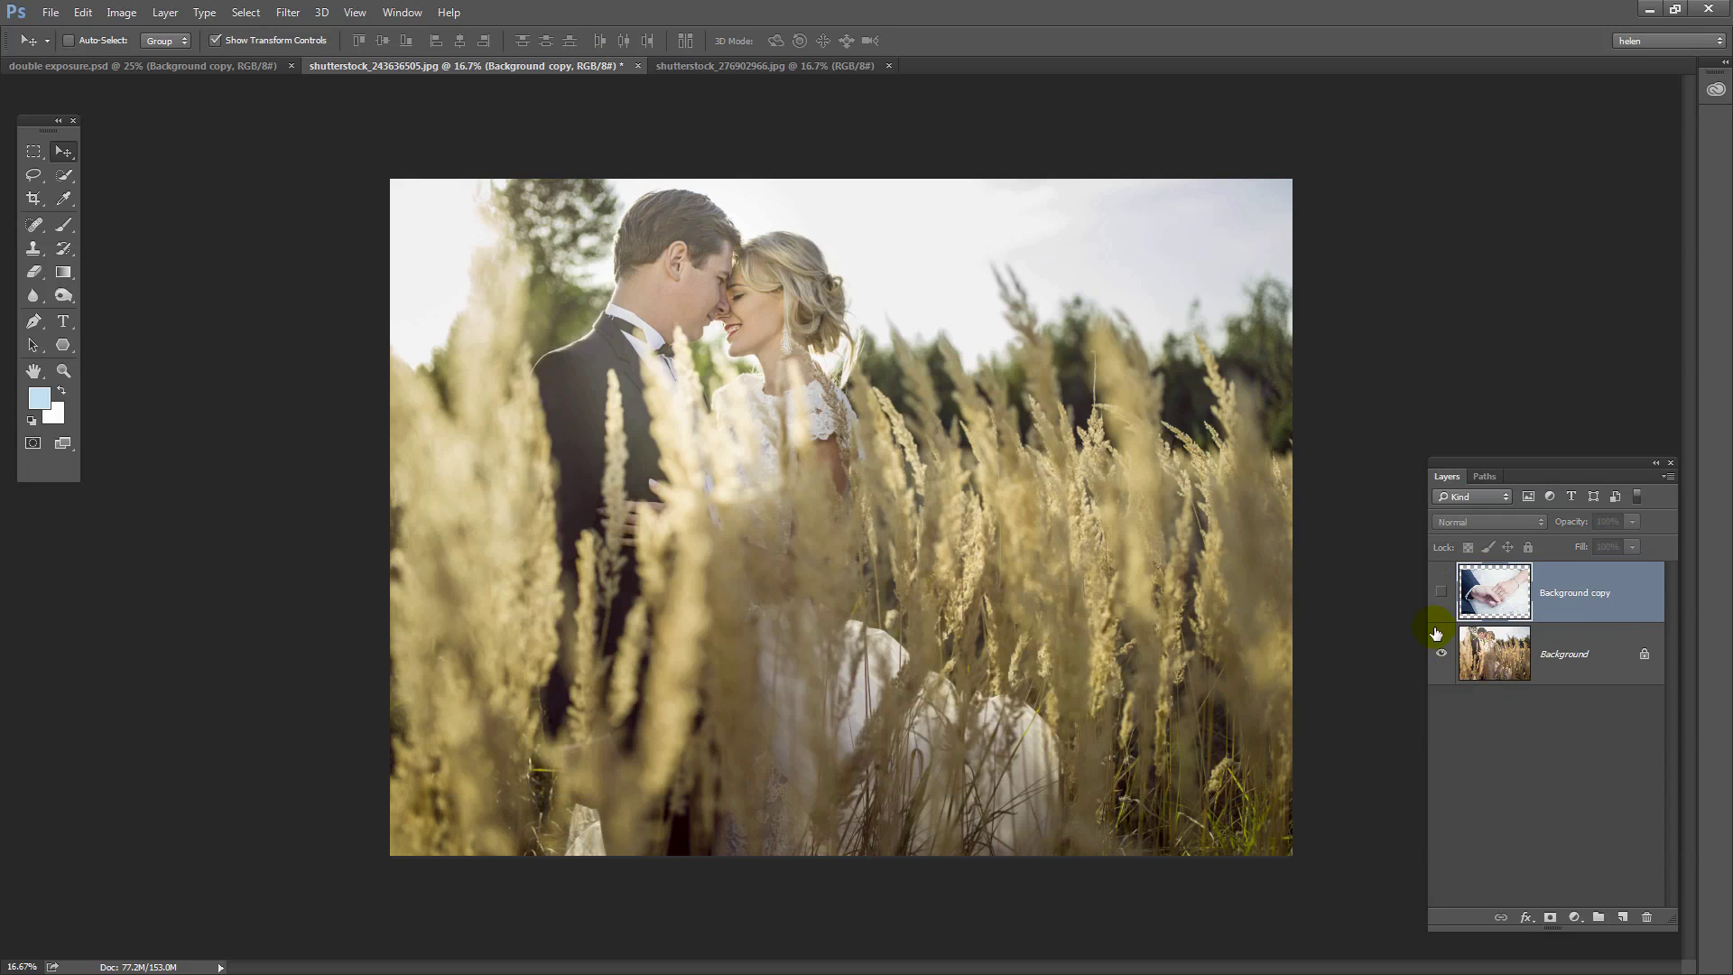
click(1442, 592)
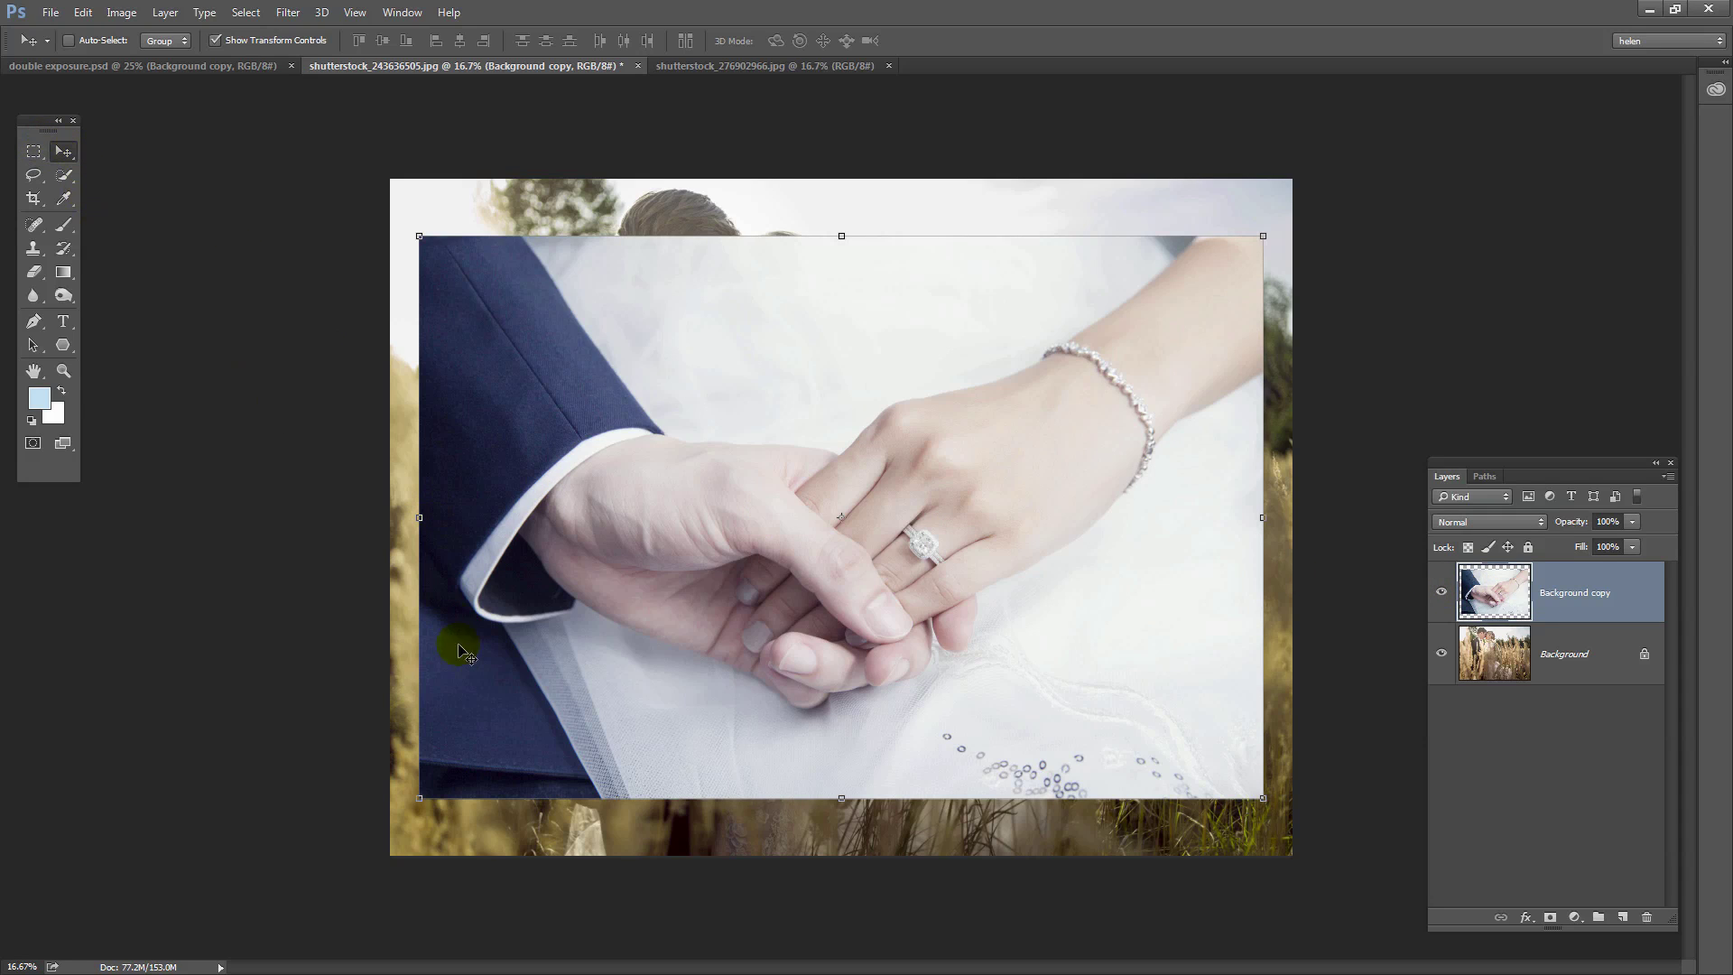
drag(420, 798, 310, 913)
drag(486, 793, 507, 756)
drag(318, 823, 263, 851)
click(820, 40)
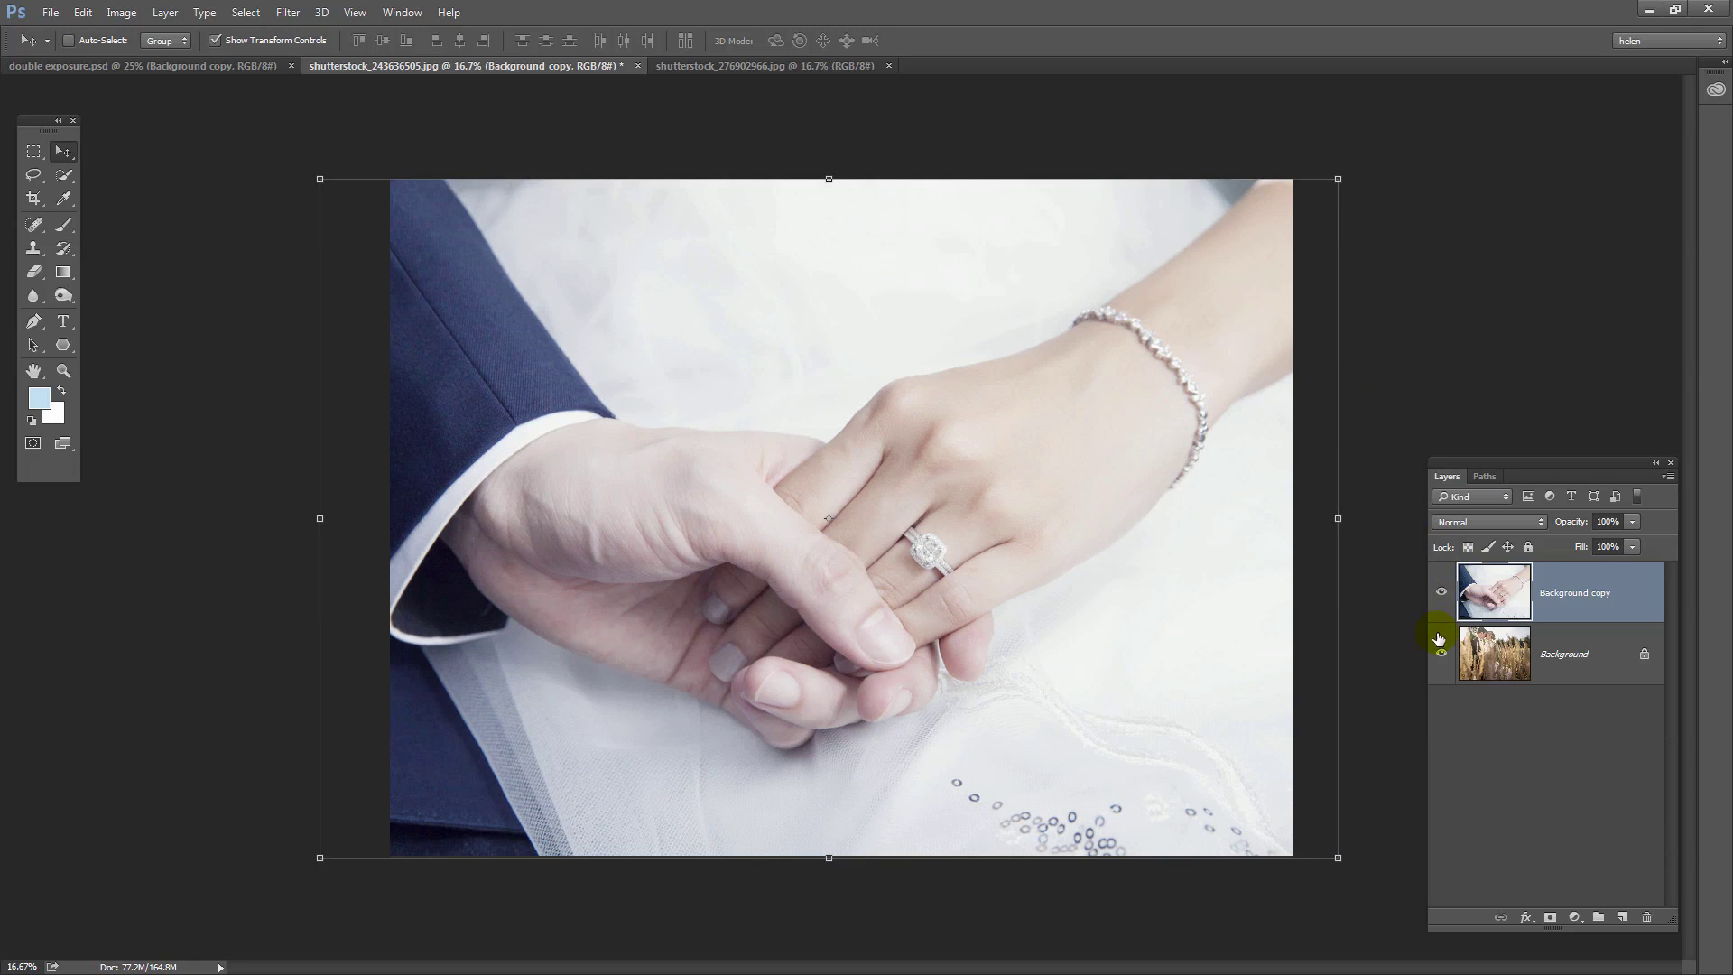
click(1441, 593)
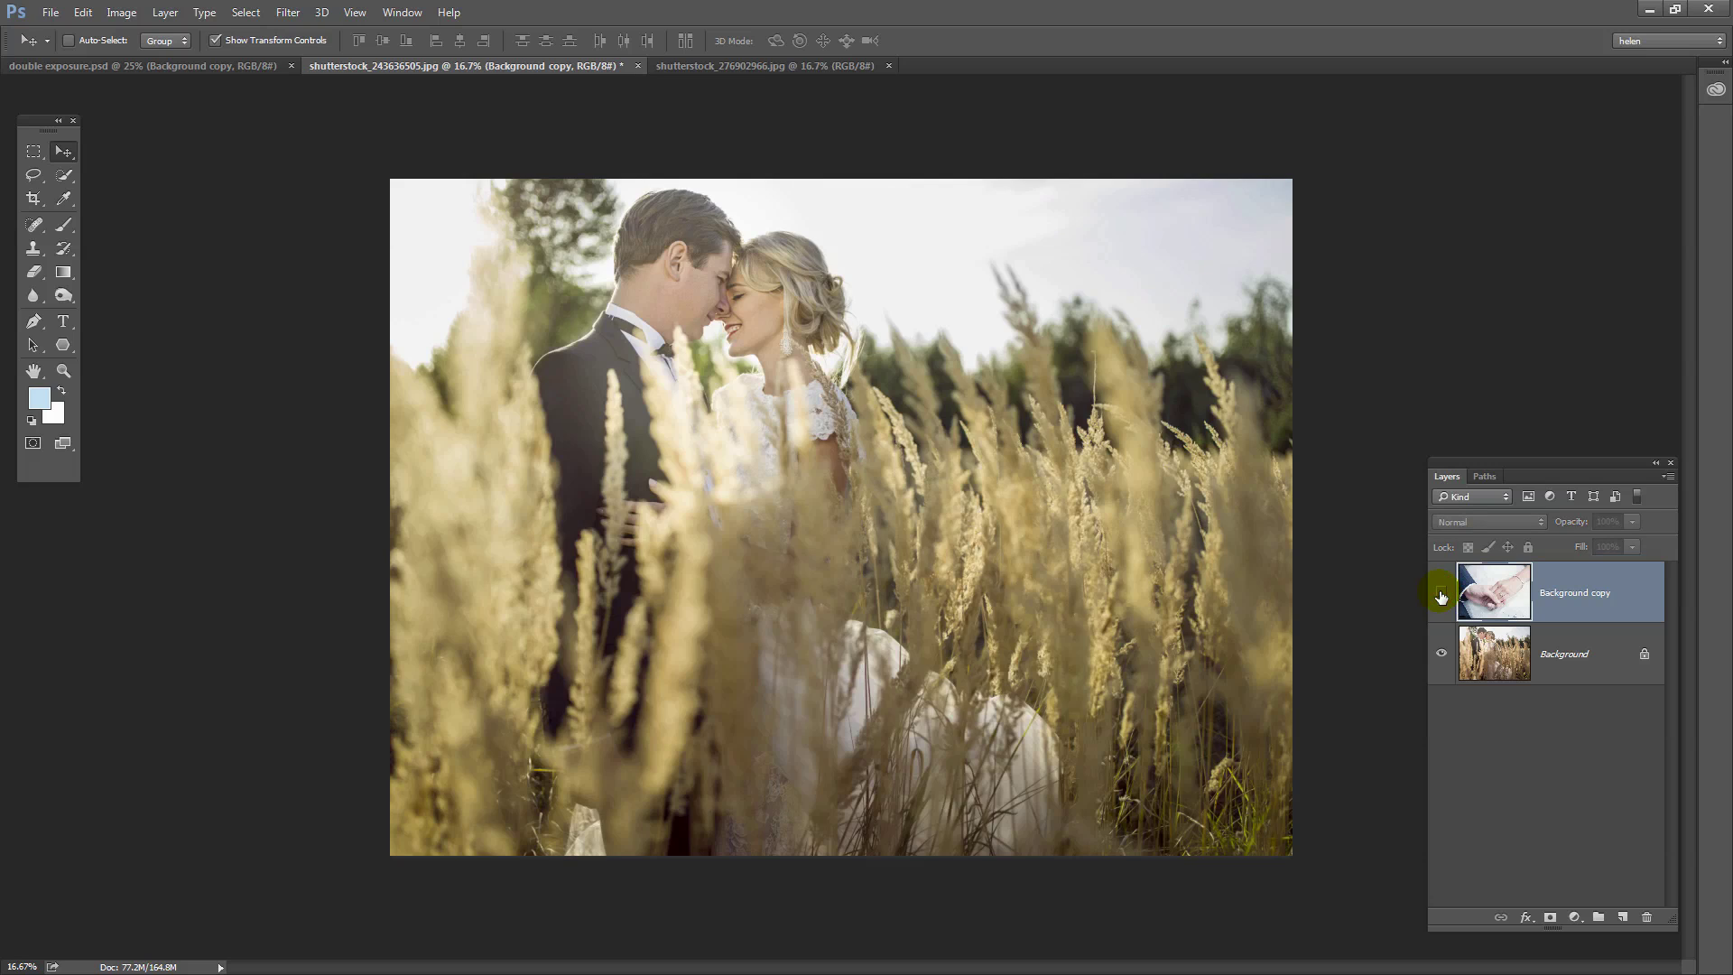
click(1441, 592)
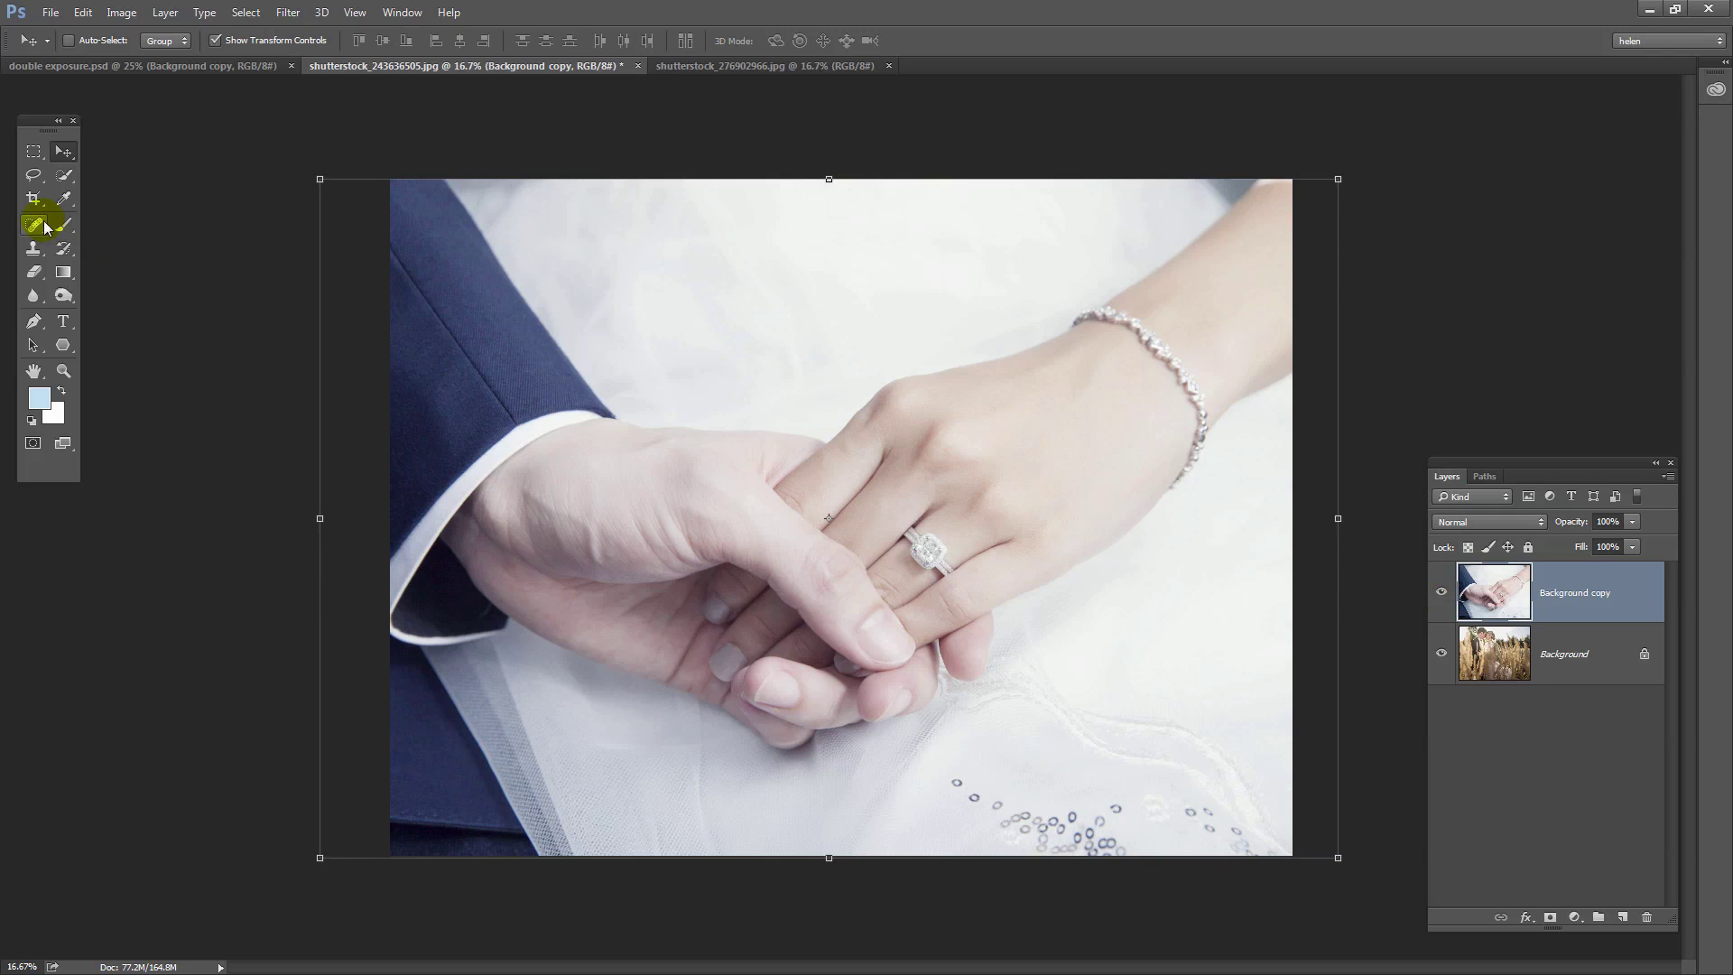
Step: Crop at the canvas bounds with Delete Cropped Pixels on, trimming the hands layer's overflow
click(32, 197)
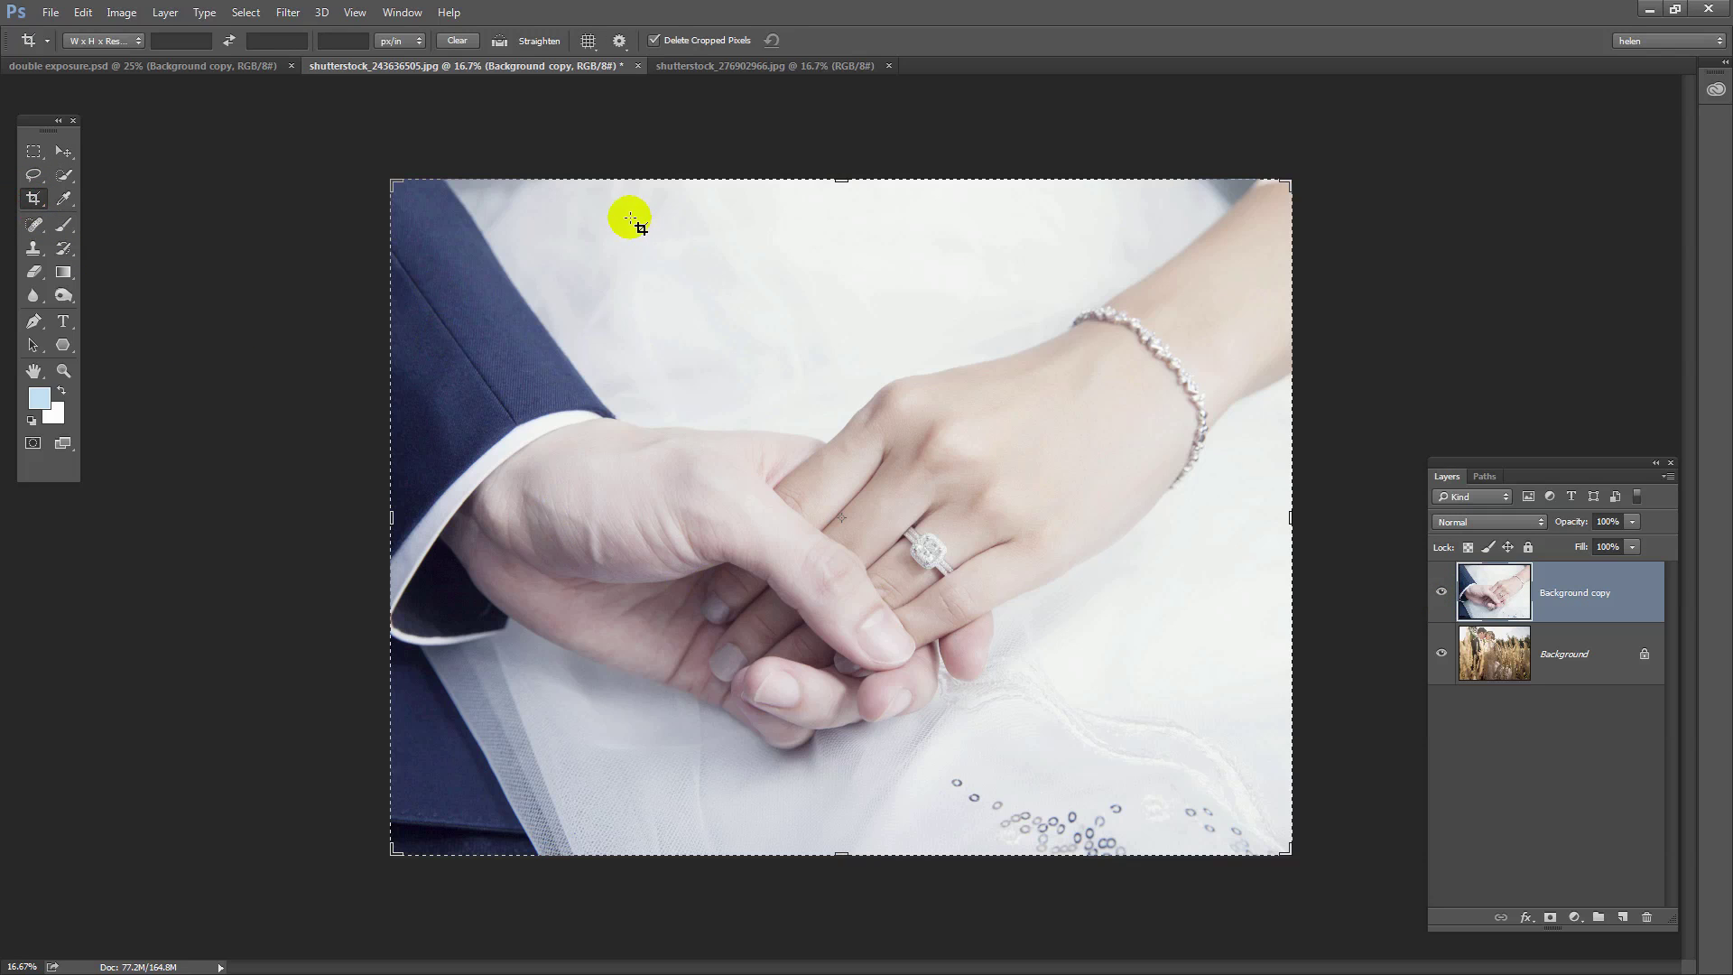
click(883, 437)
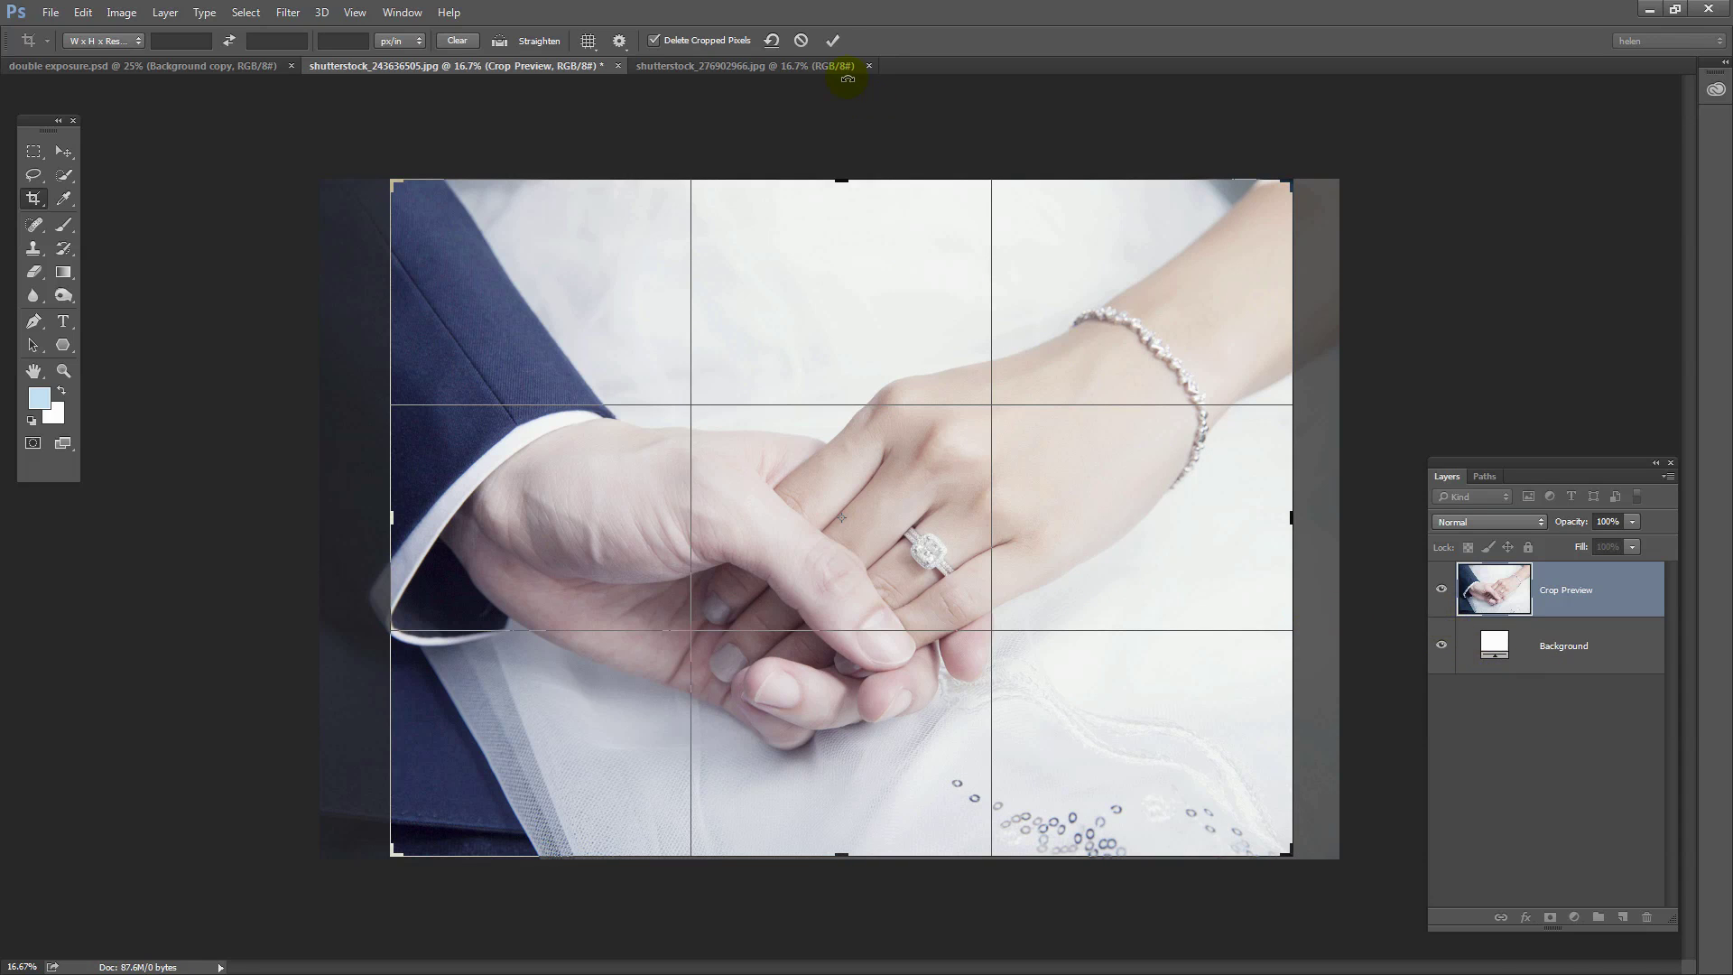
click(834, 42)
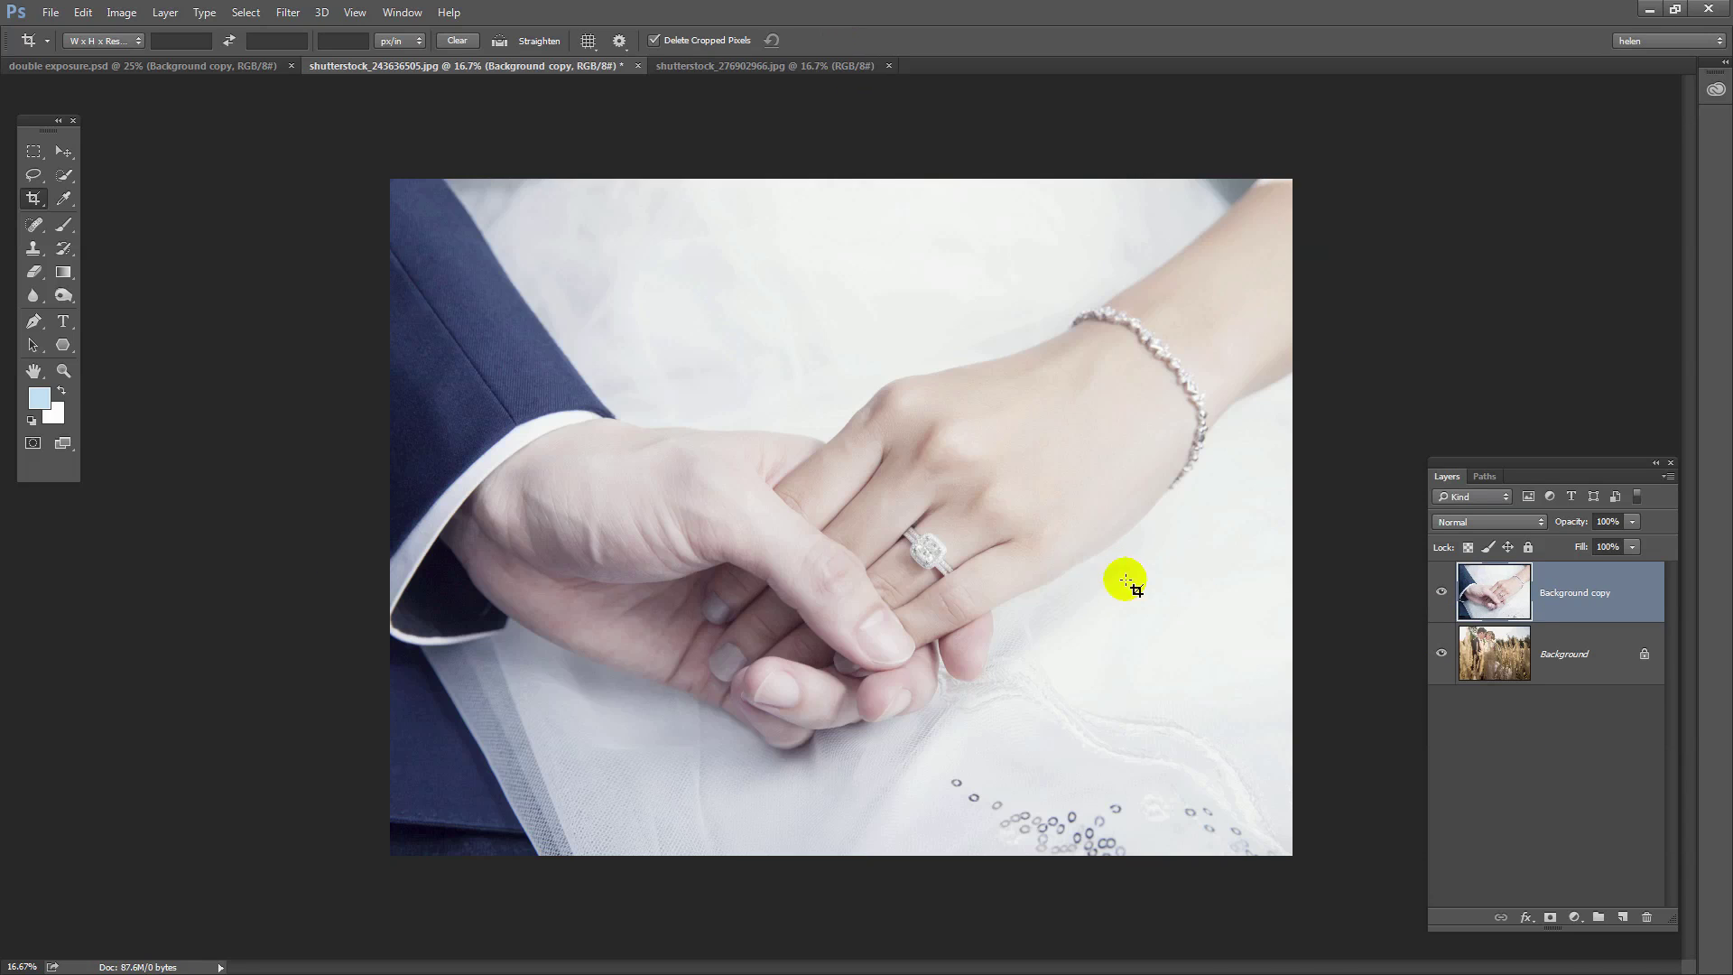
click(1471, 652)
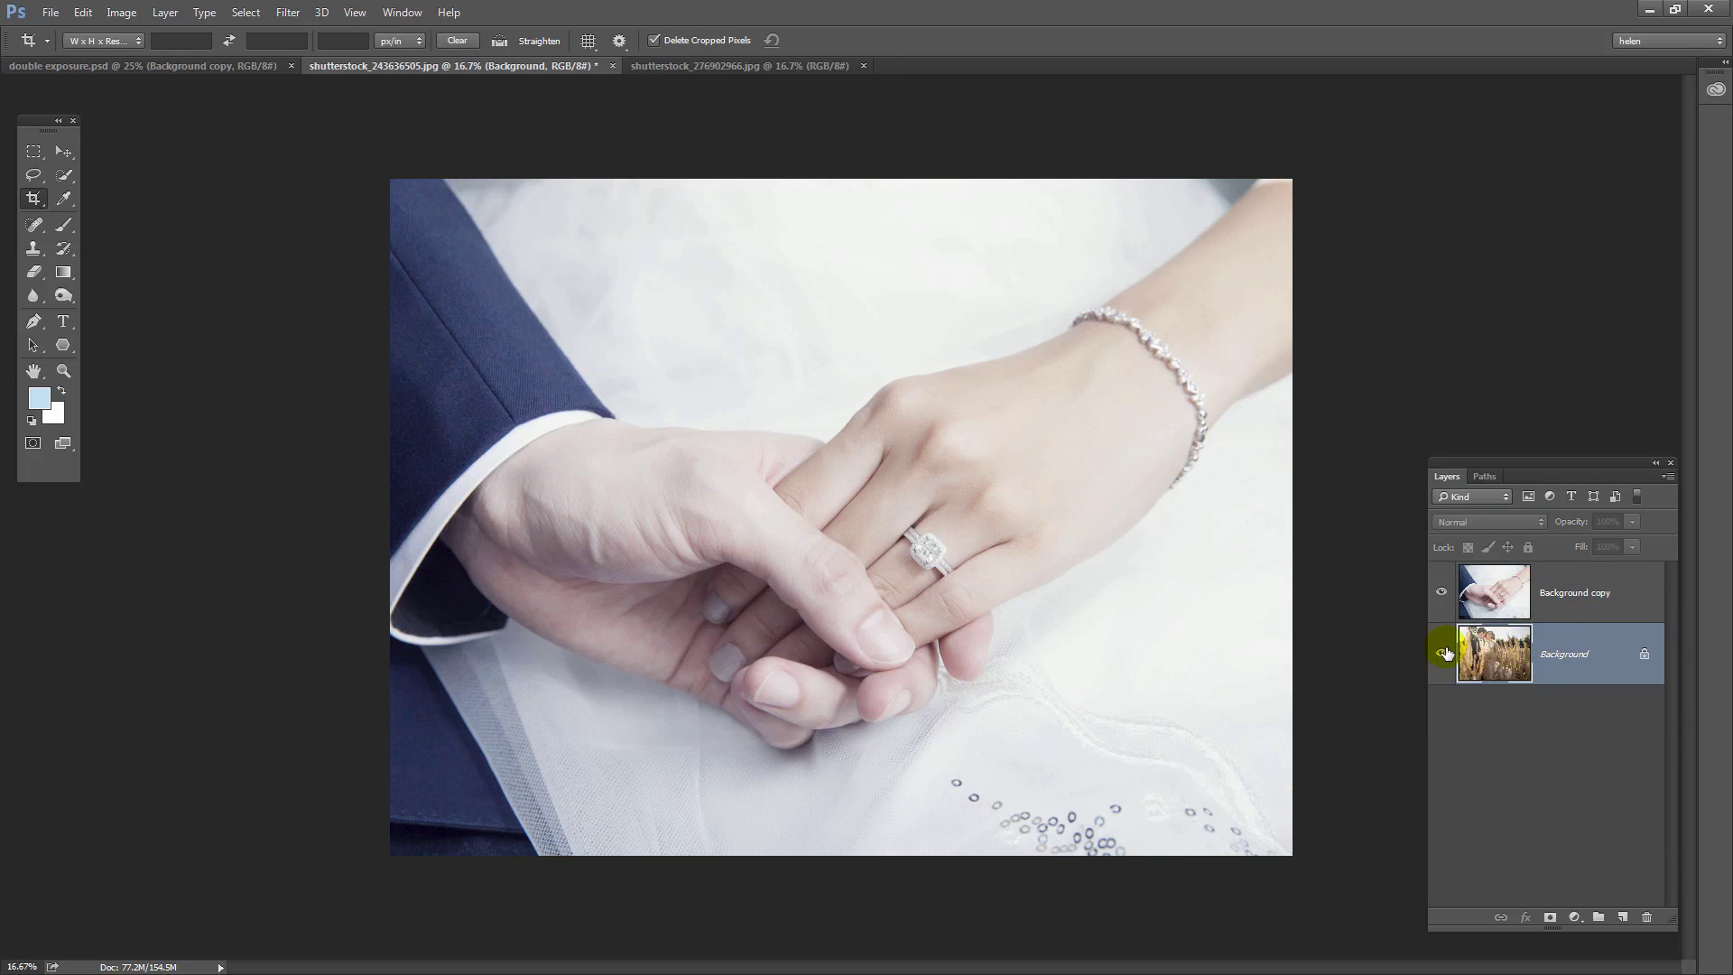
Step: Preview the hands layer in blend modes from Dissolve through Lighter Color
click(1478, 603)
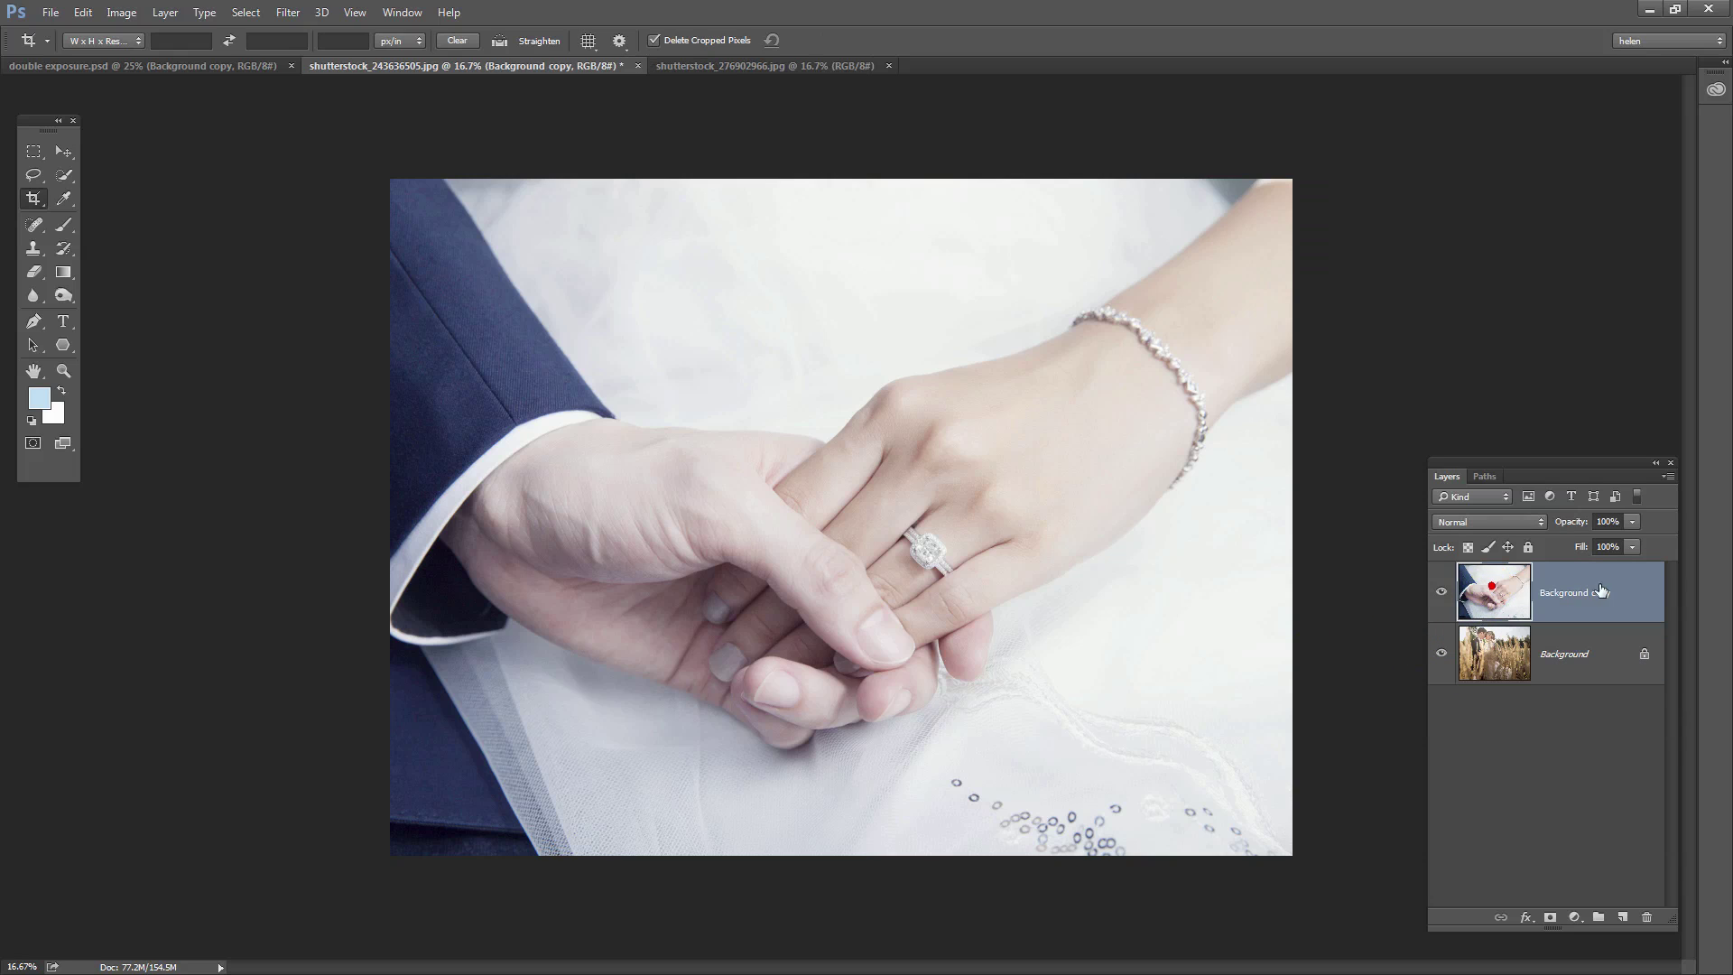
click(1453, 523)
click(1446, 548)
key(Down)
key(Down)
key(Down)
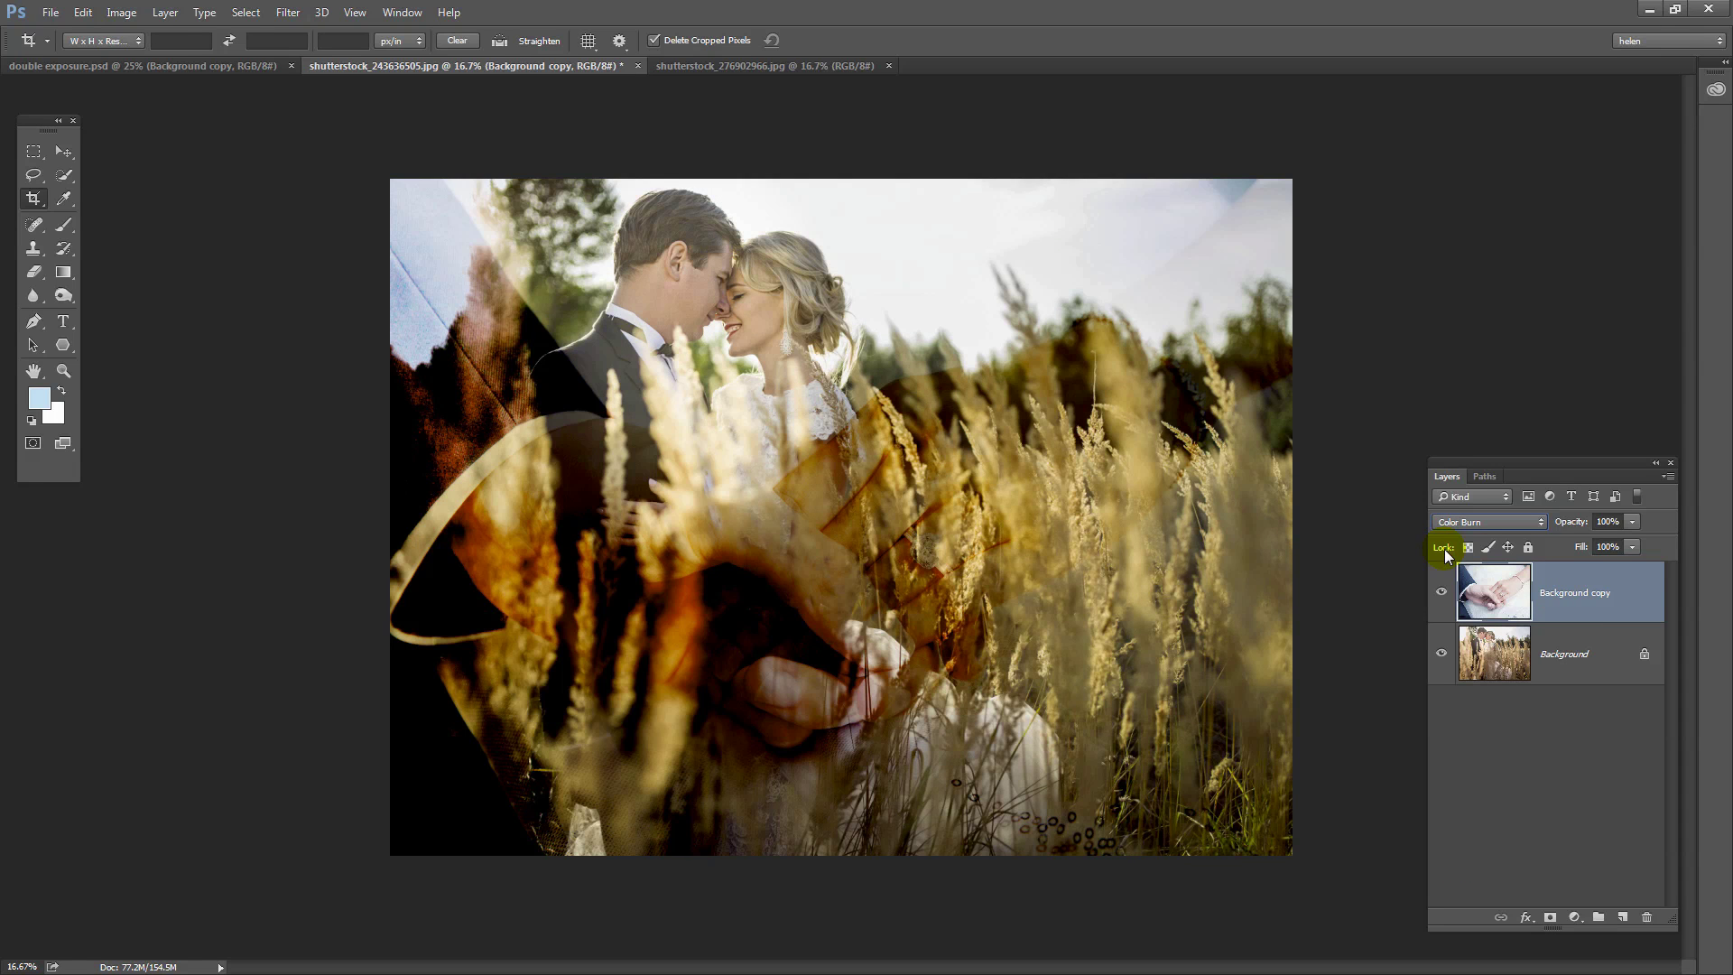
key(Down)
key(Down)
key(Down)
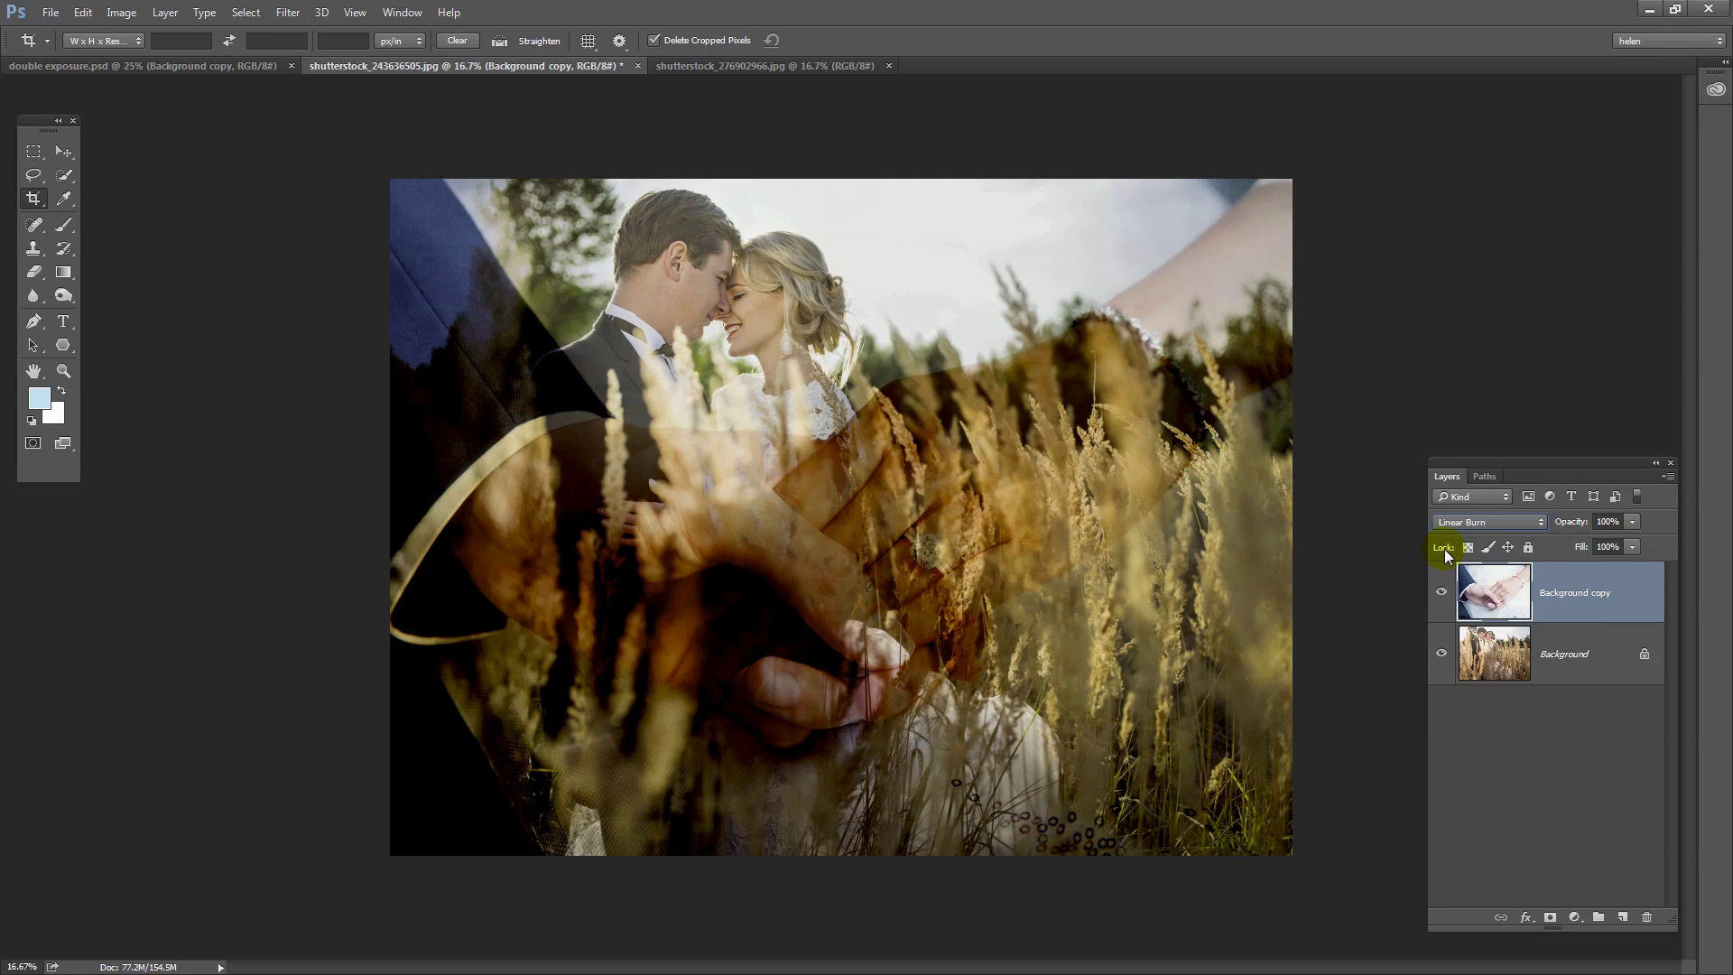
key(Down)
key(Down)
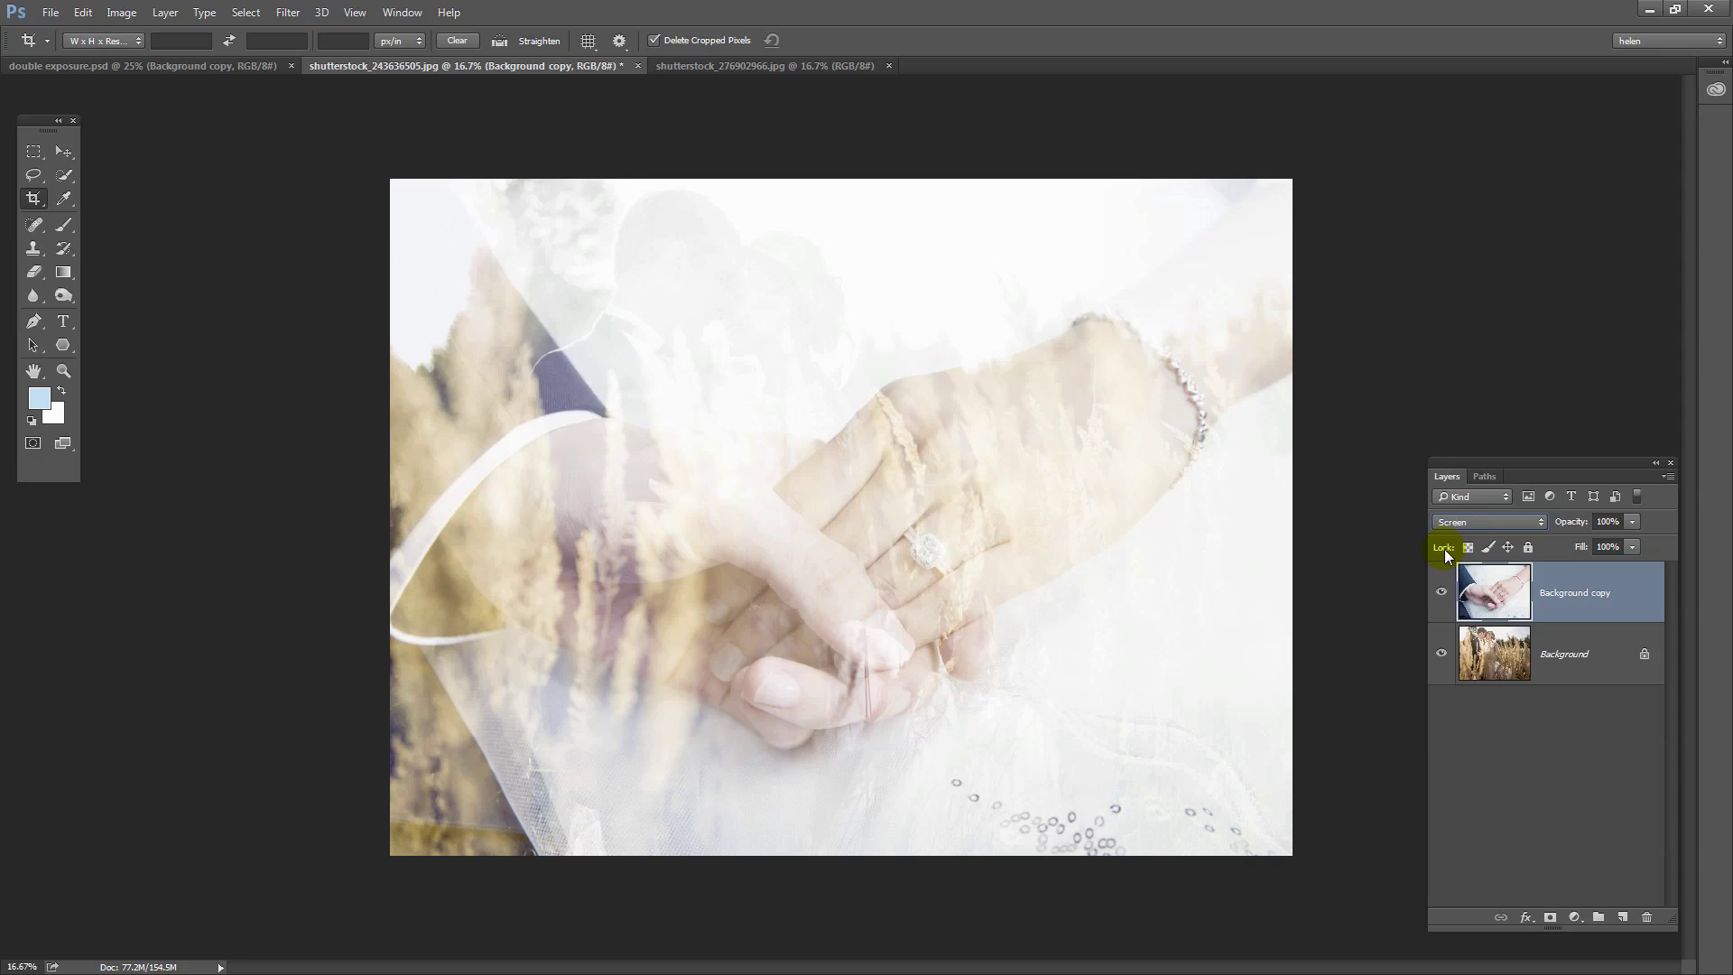
key(Down)
key(Down)
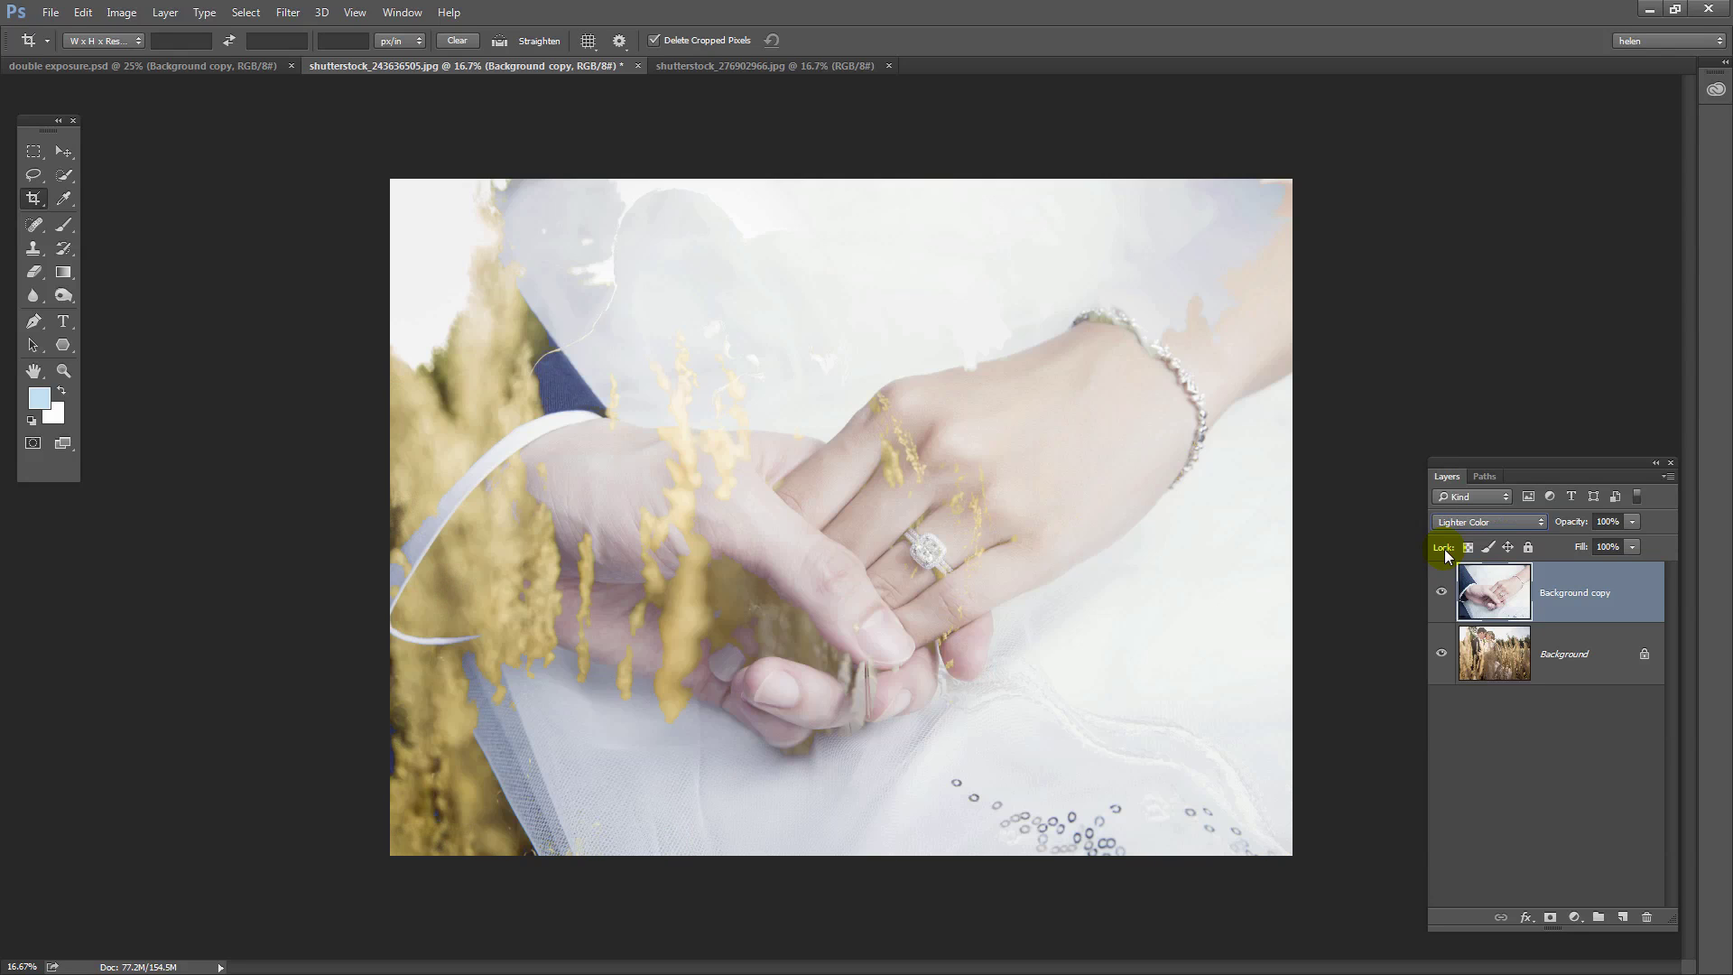
Step: Preview Overlay through Saturation, then set the hands layer back to Normal blending
key(Down)
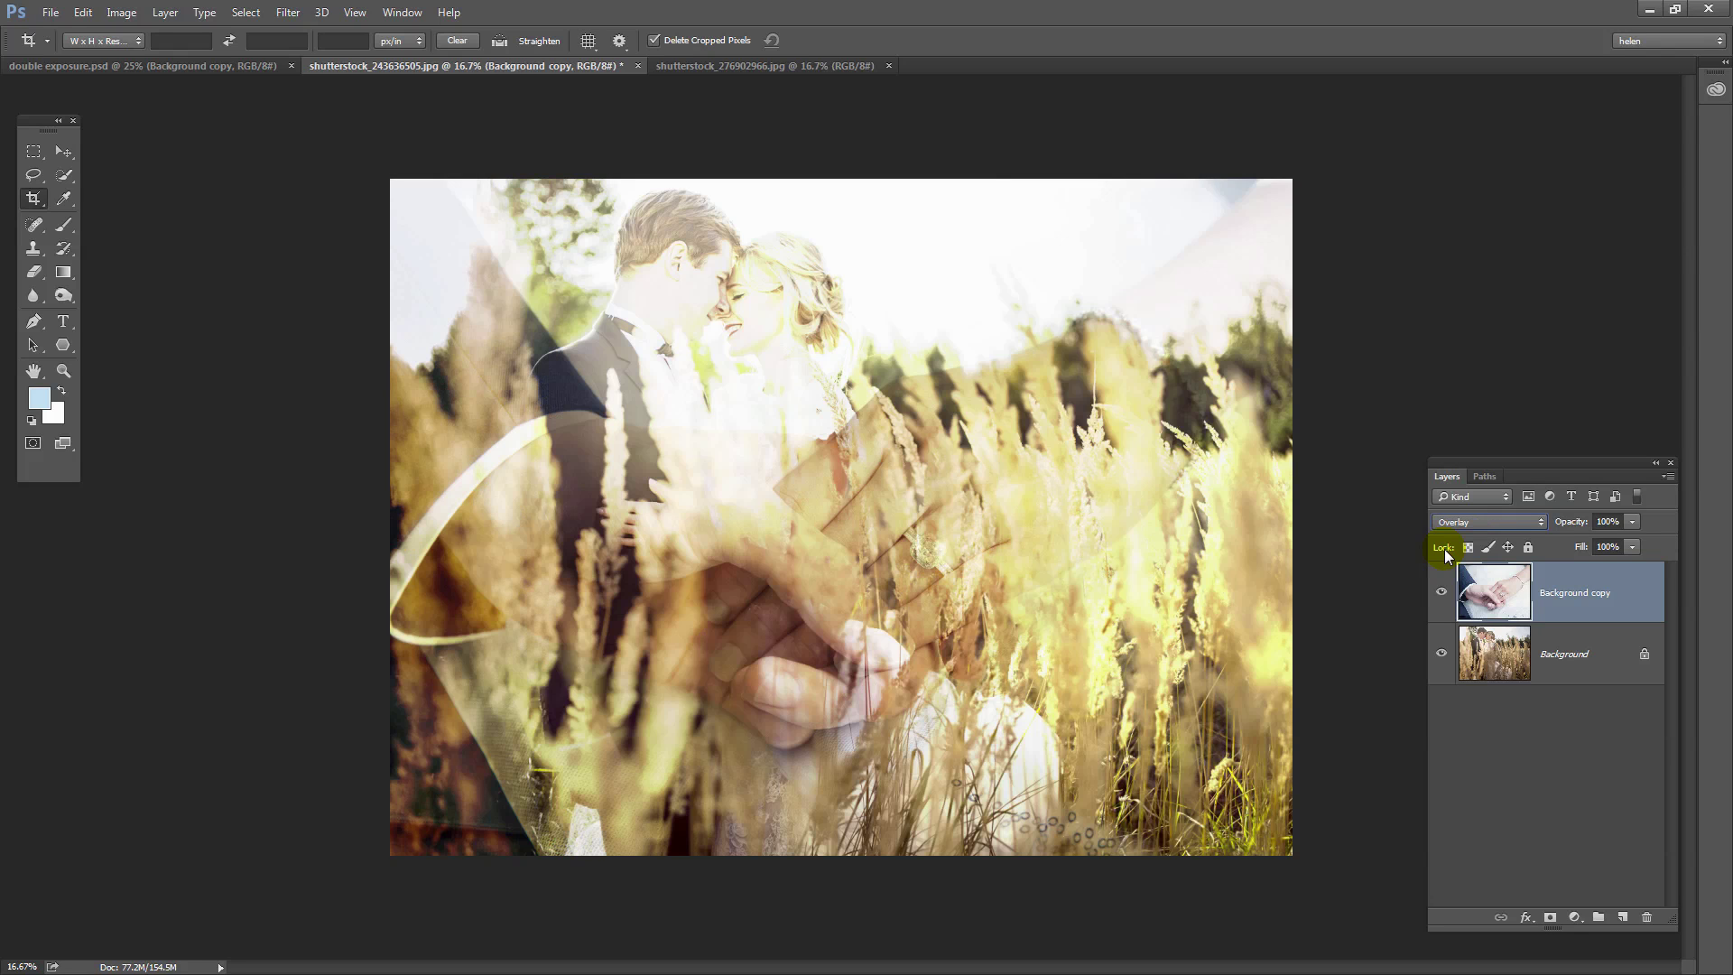
key(Down)
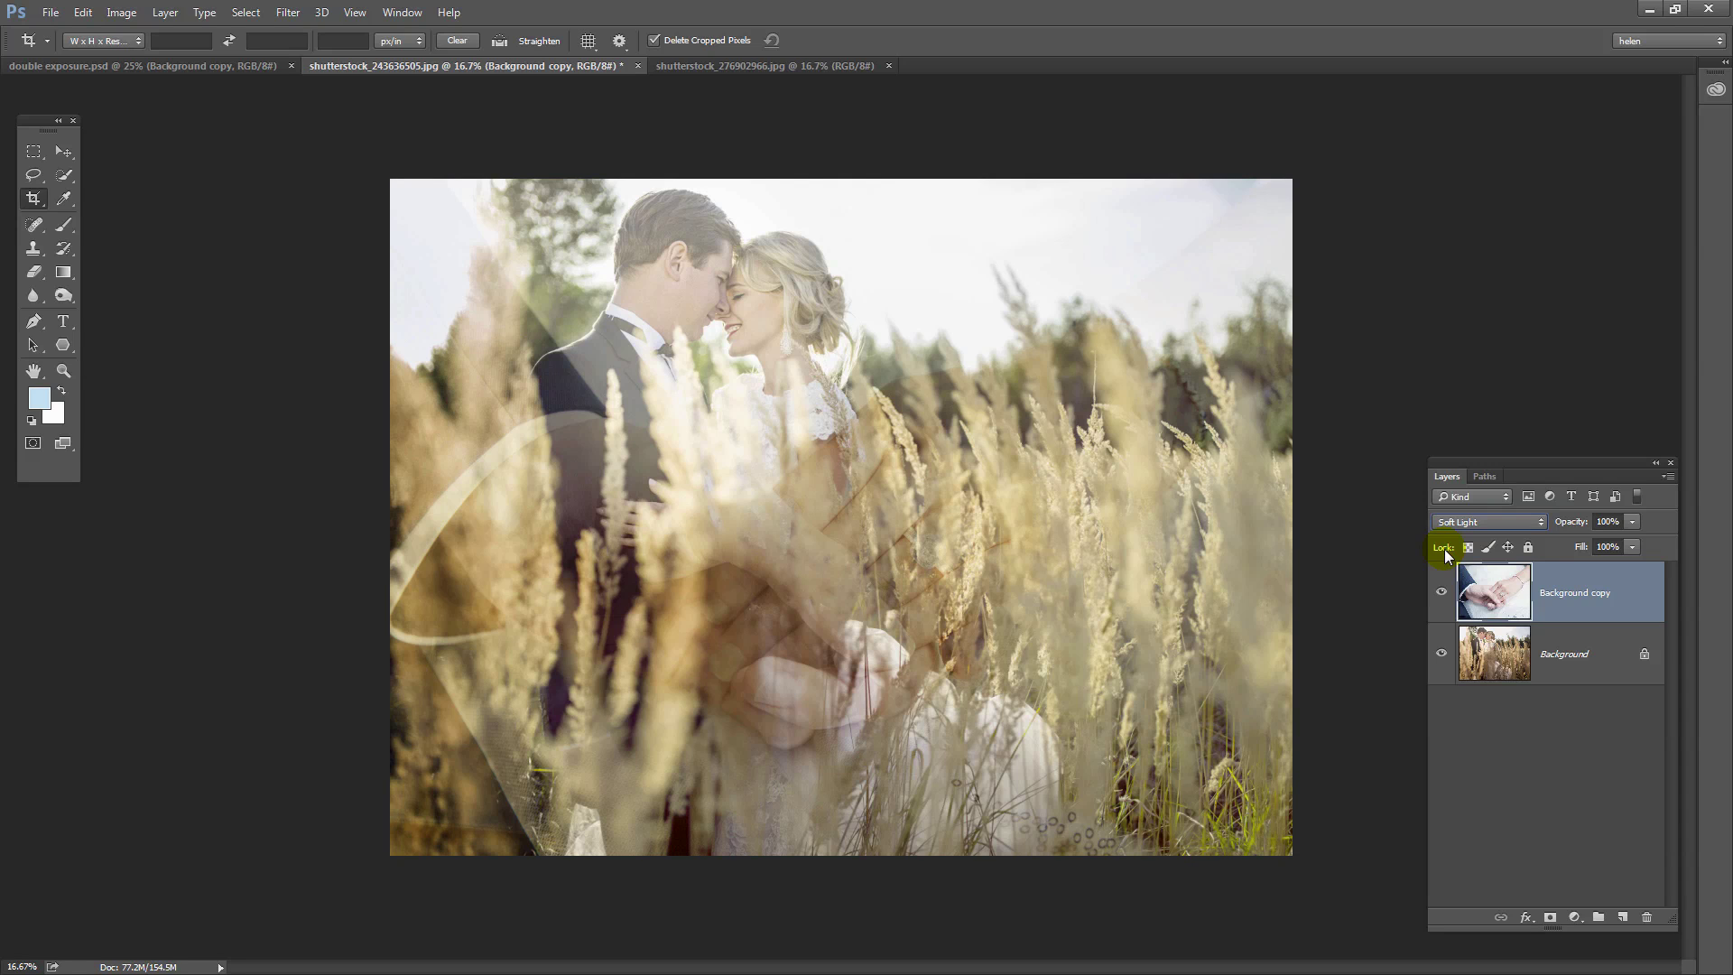
key(Down)
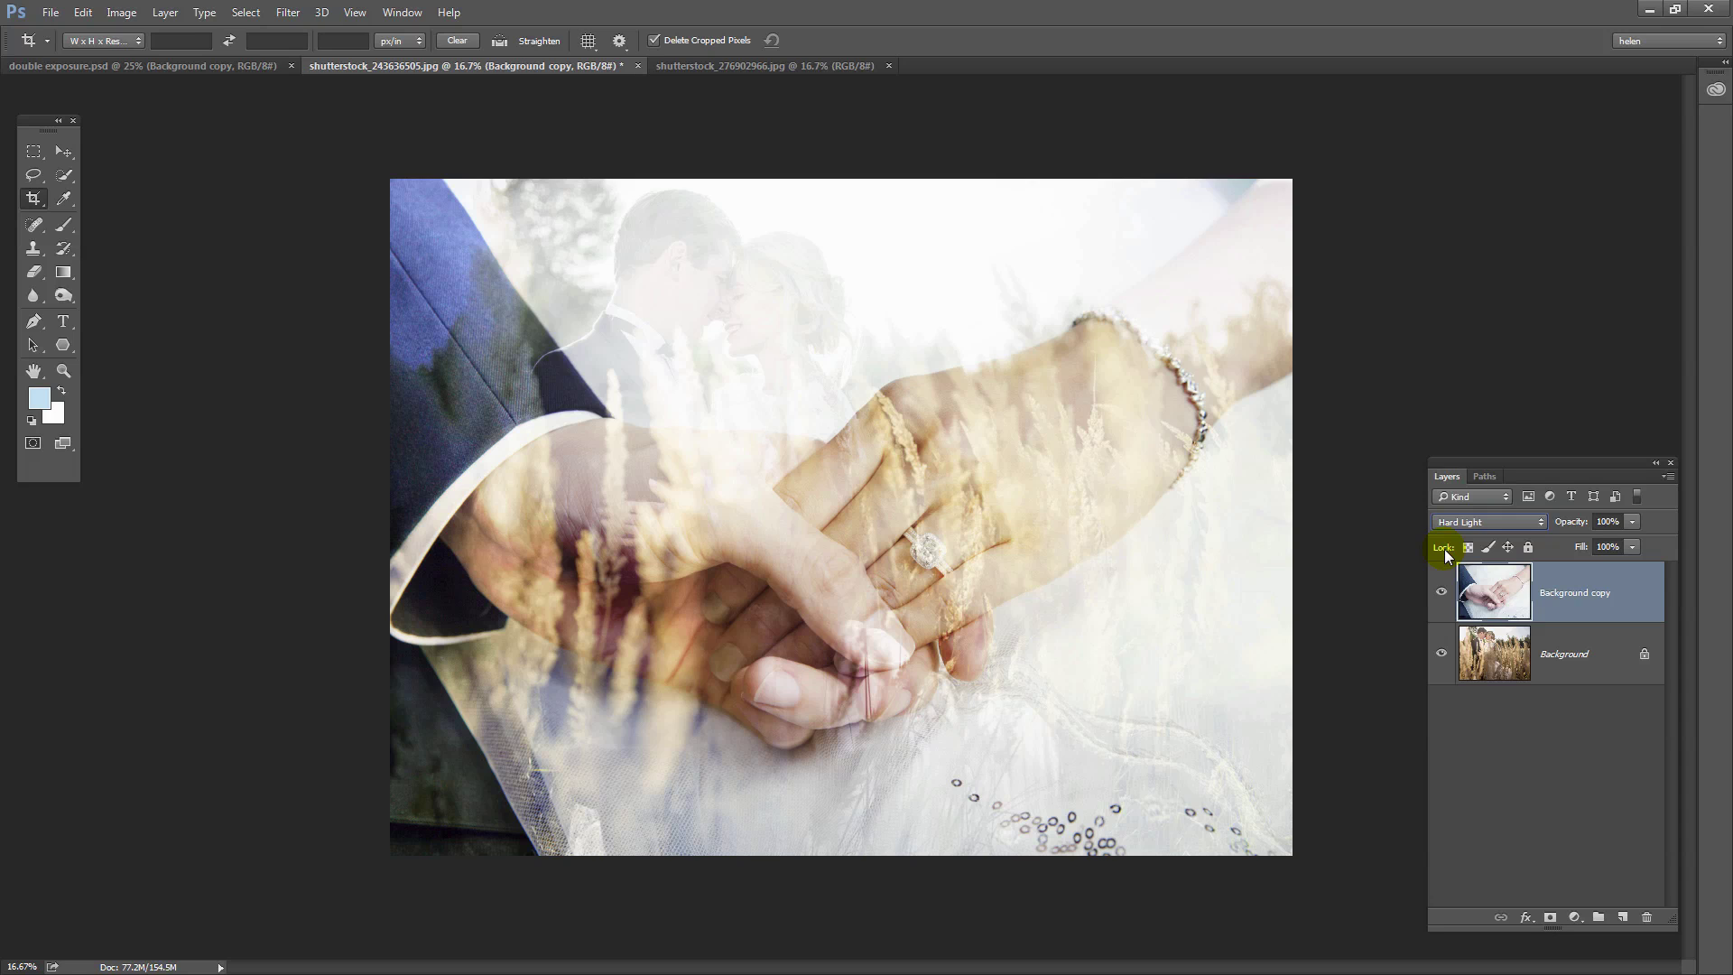
key(Down)
key(Down)
key(Down)
key(Down)
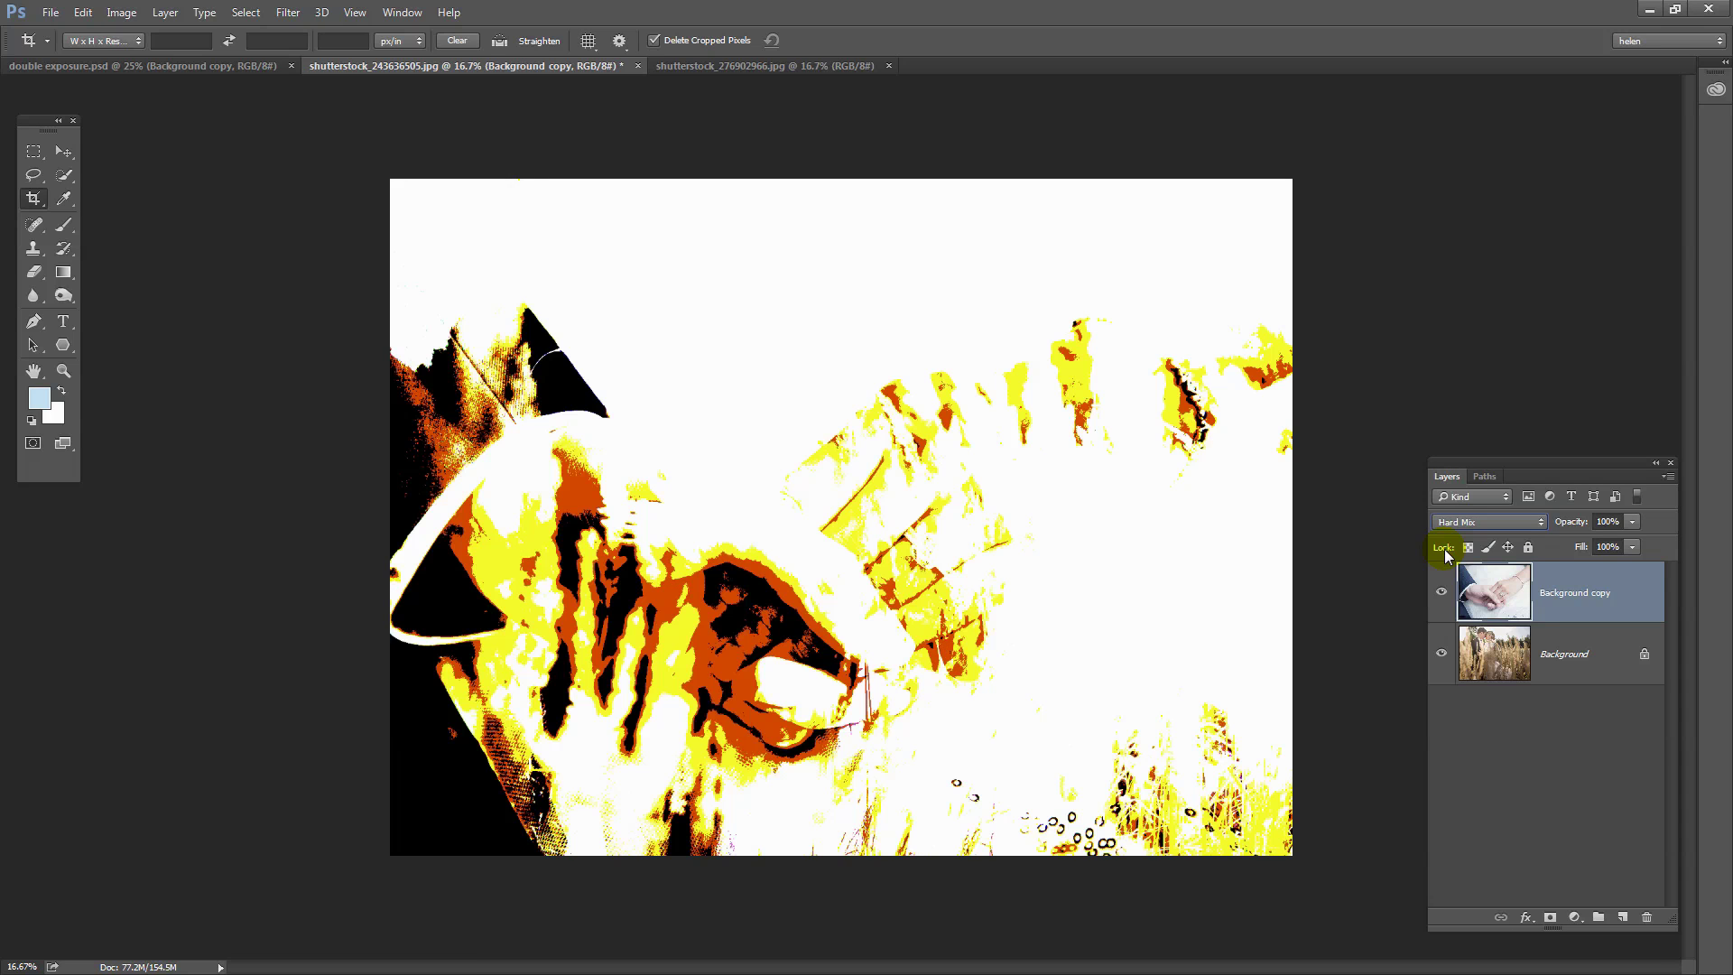
key(Down)
key(Down)
key(Down)
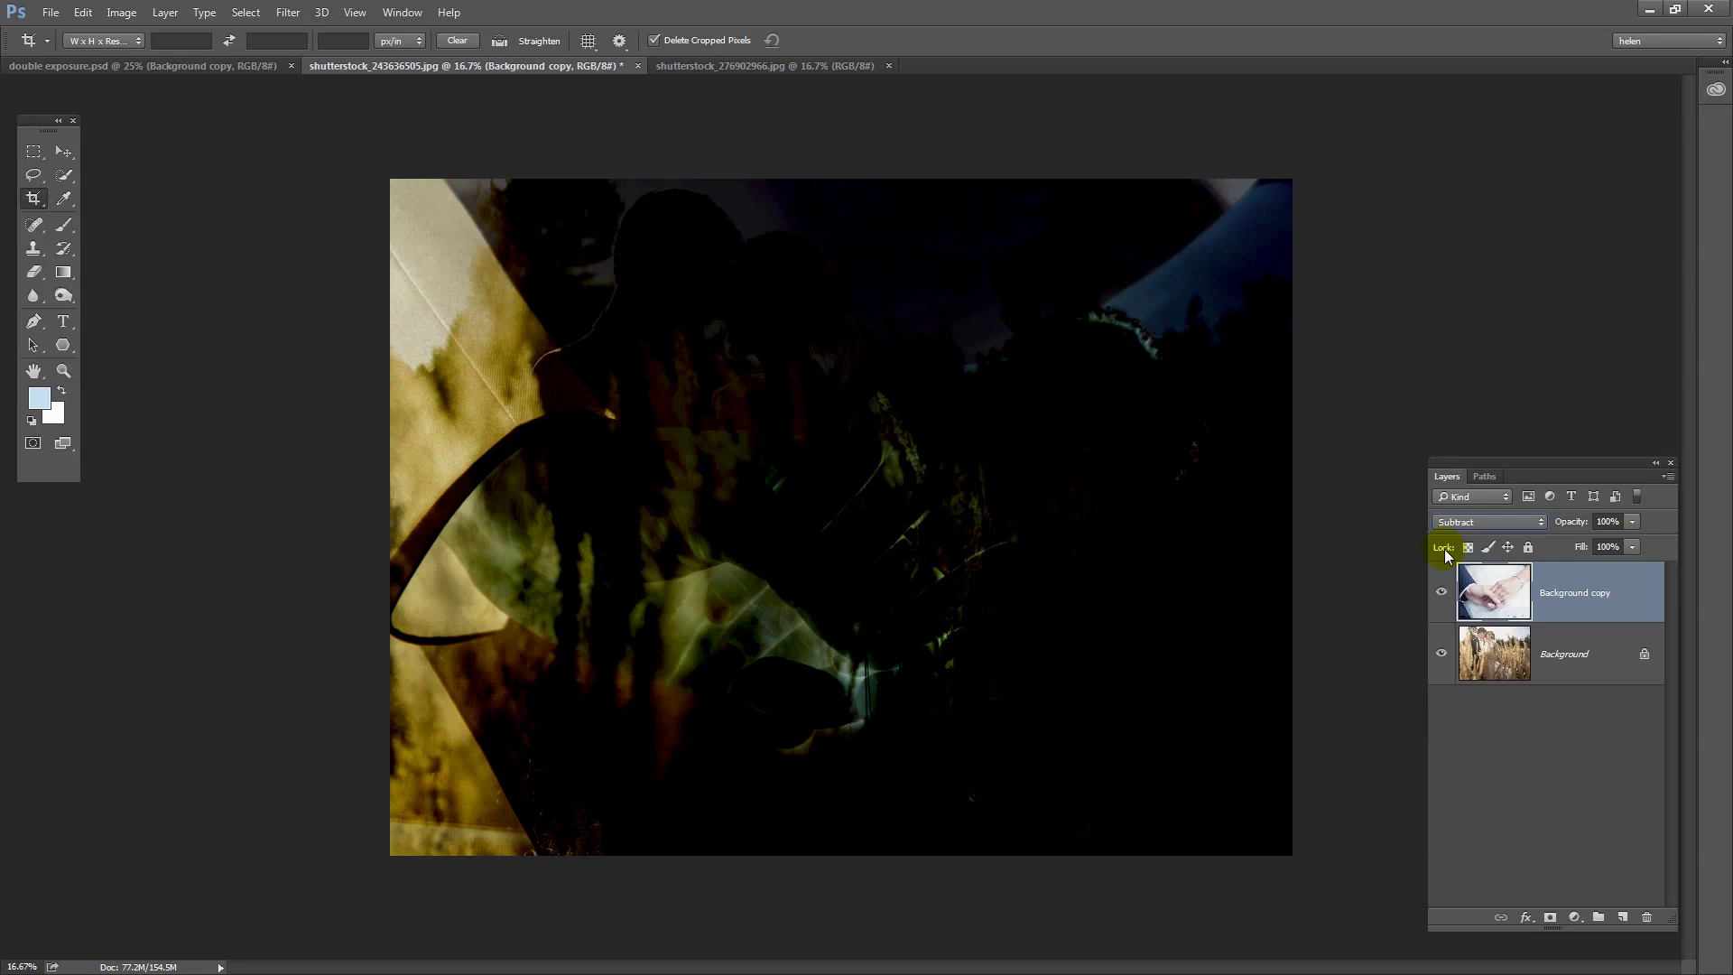
key(Down)
key(Down)
key(Down)
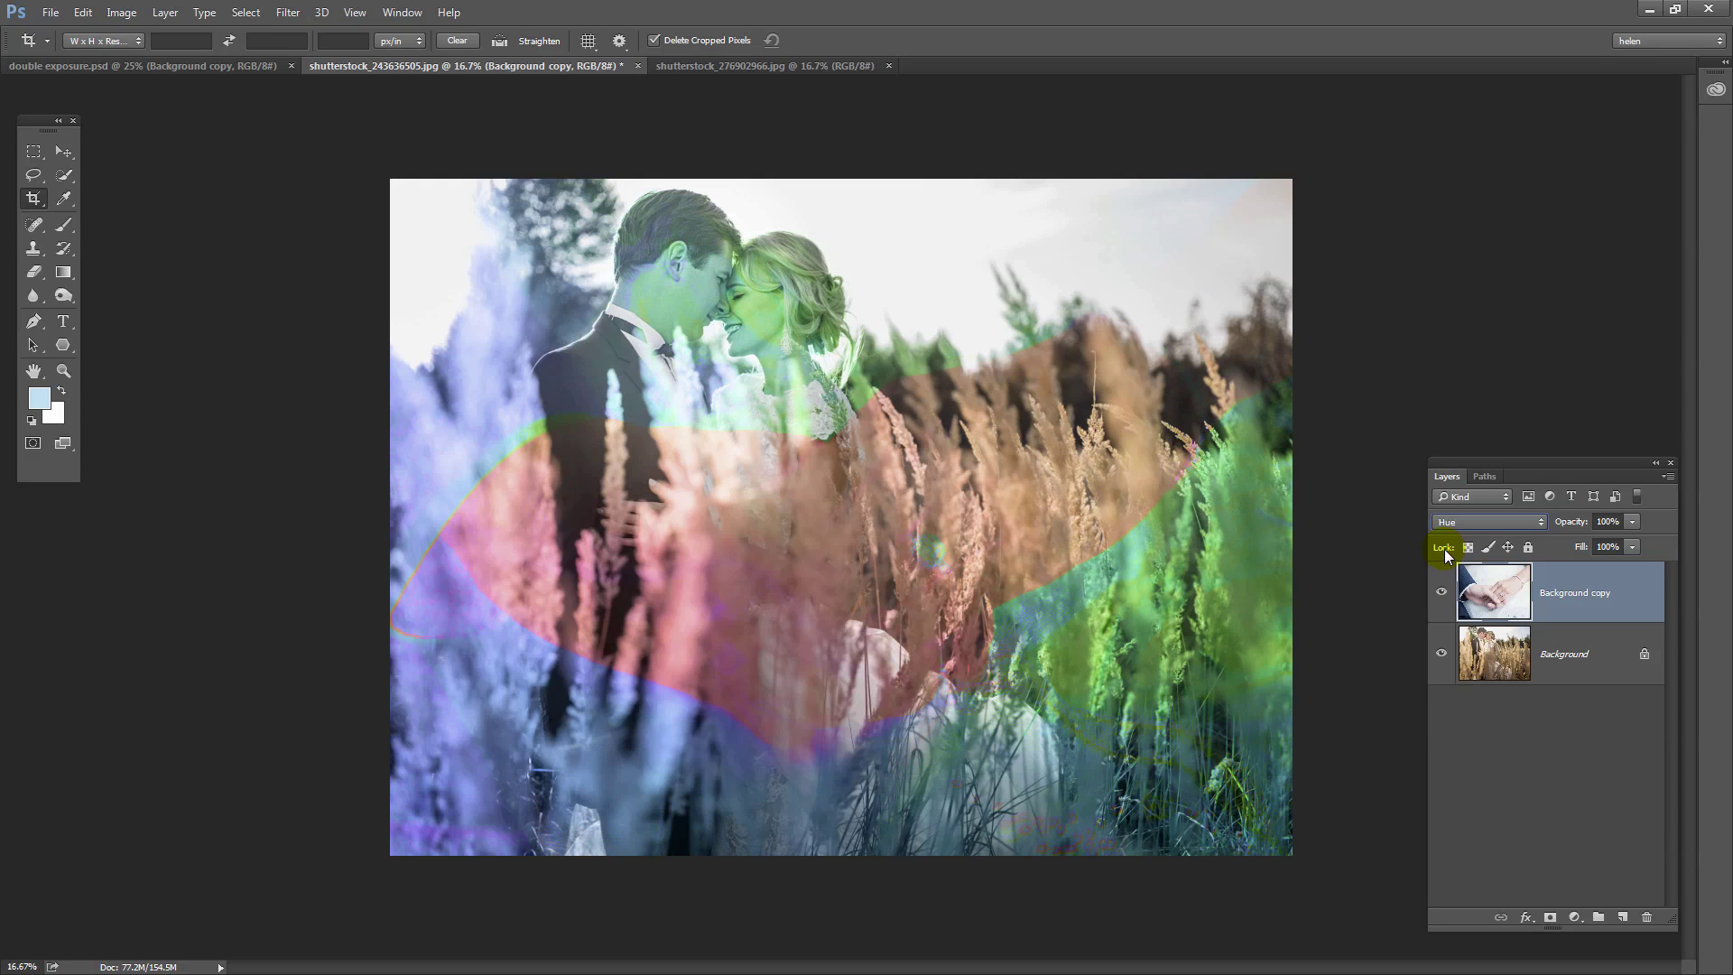
key(Down)
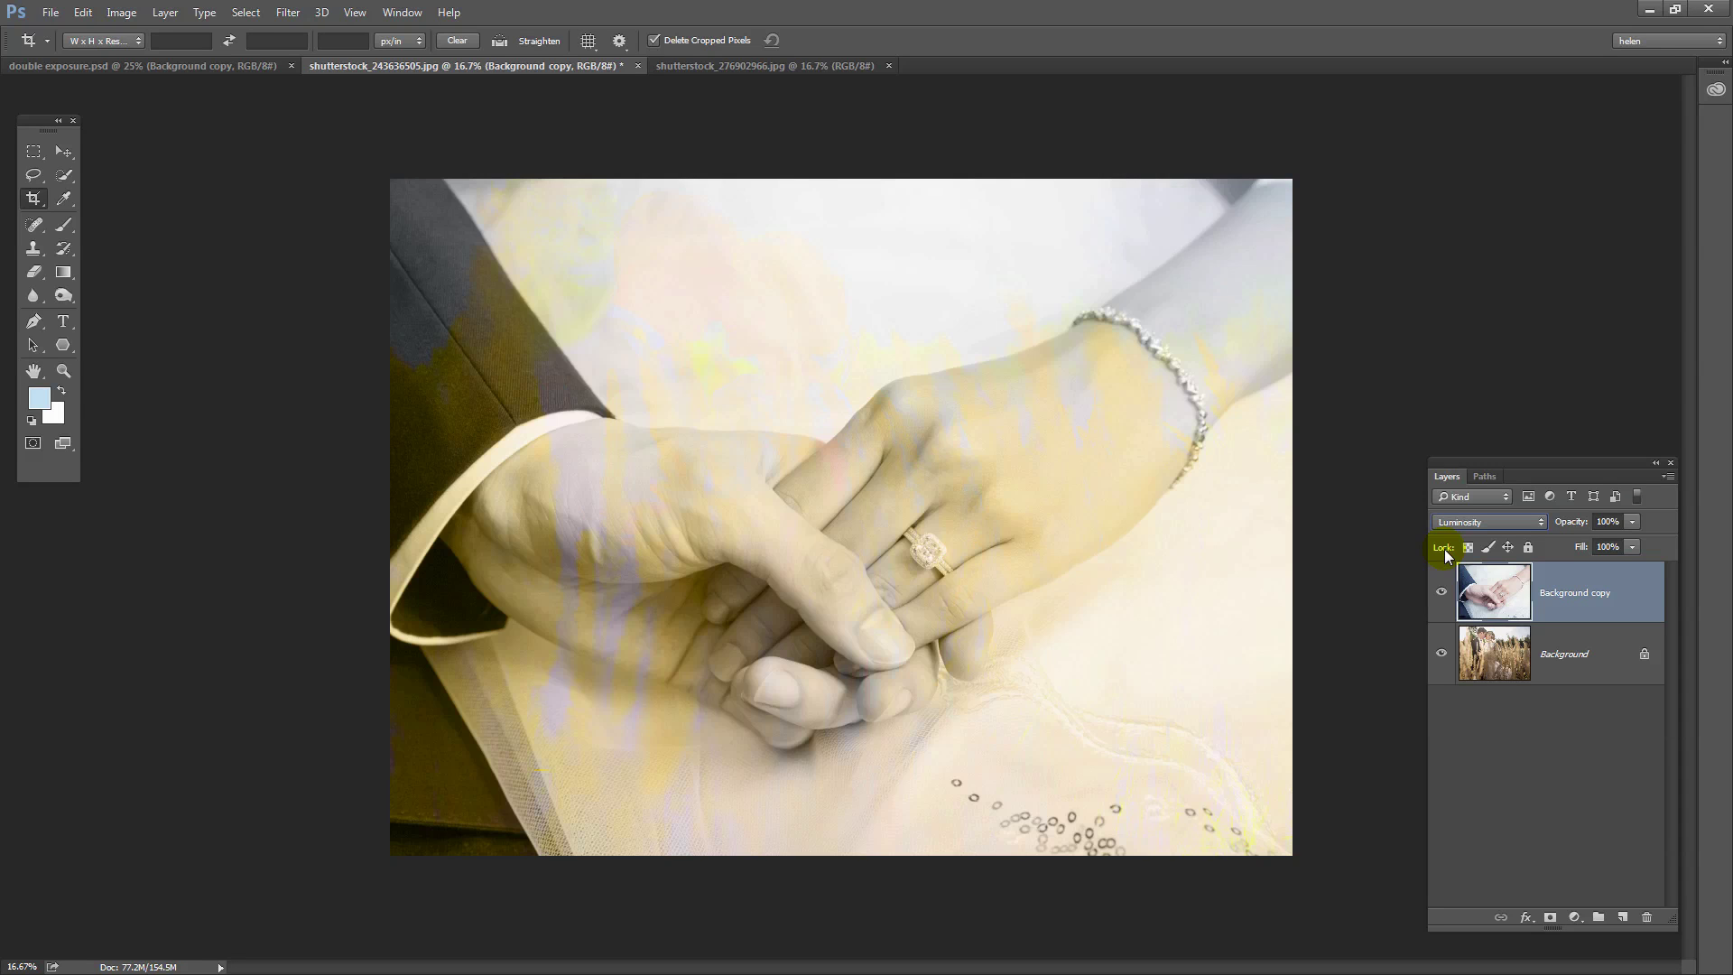
click(1495, 522)
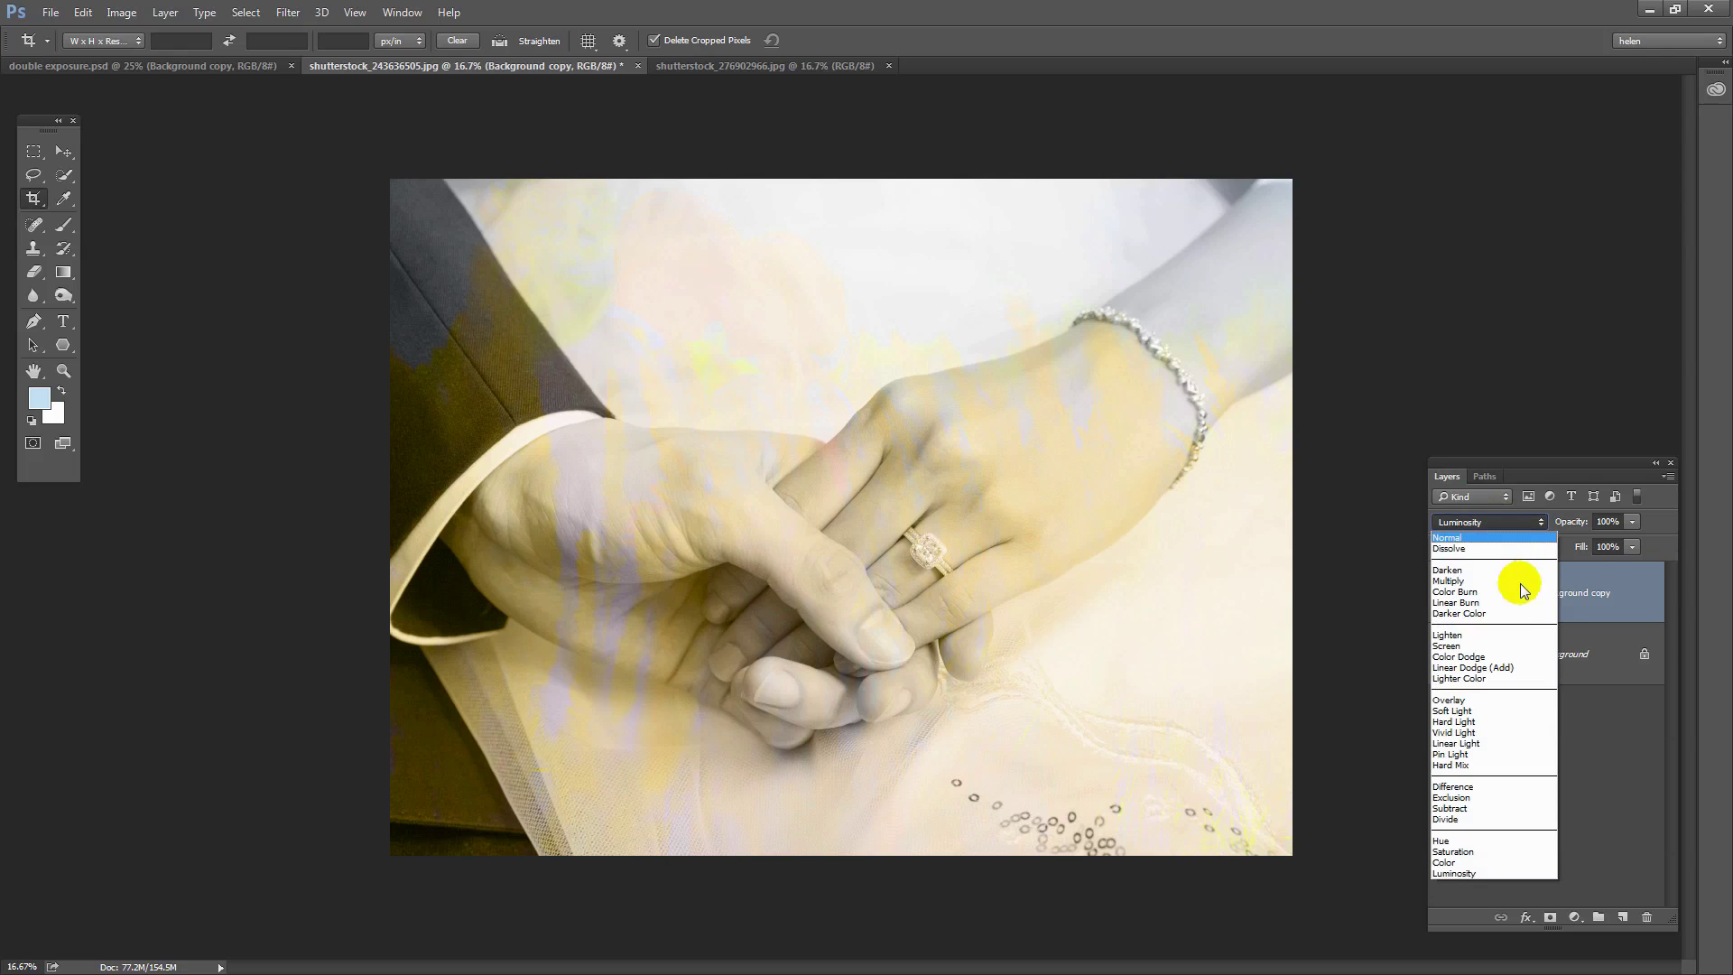
click(1450, 537)
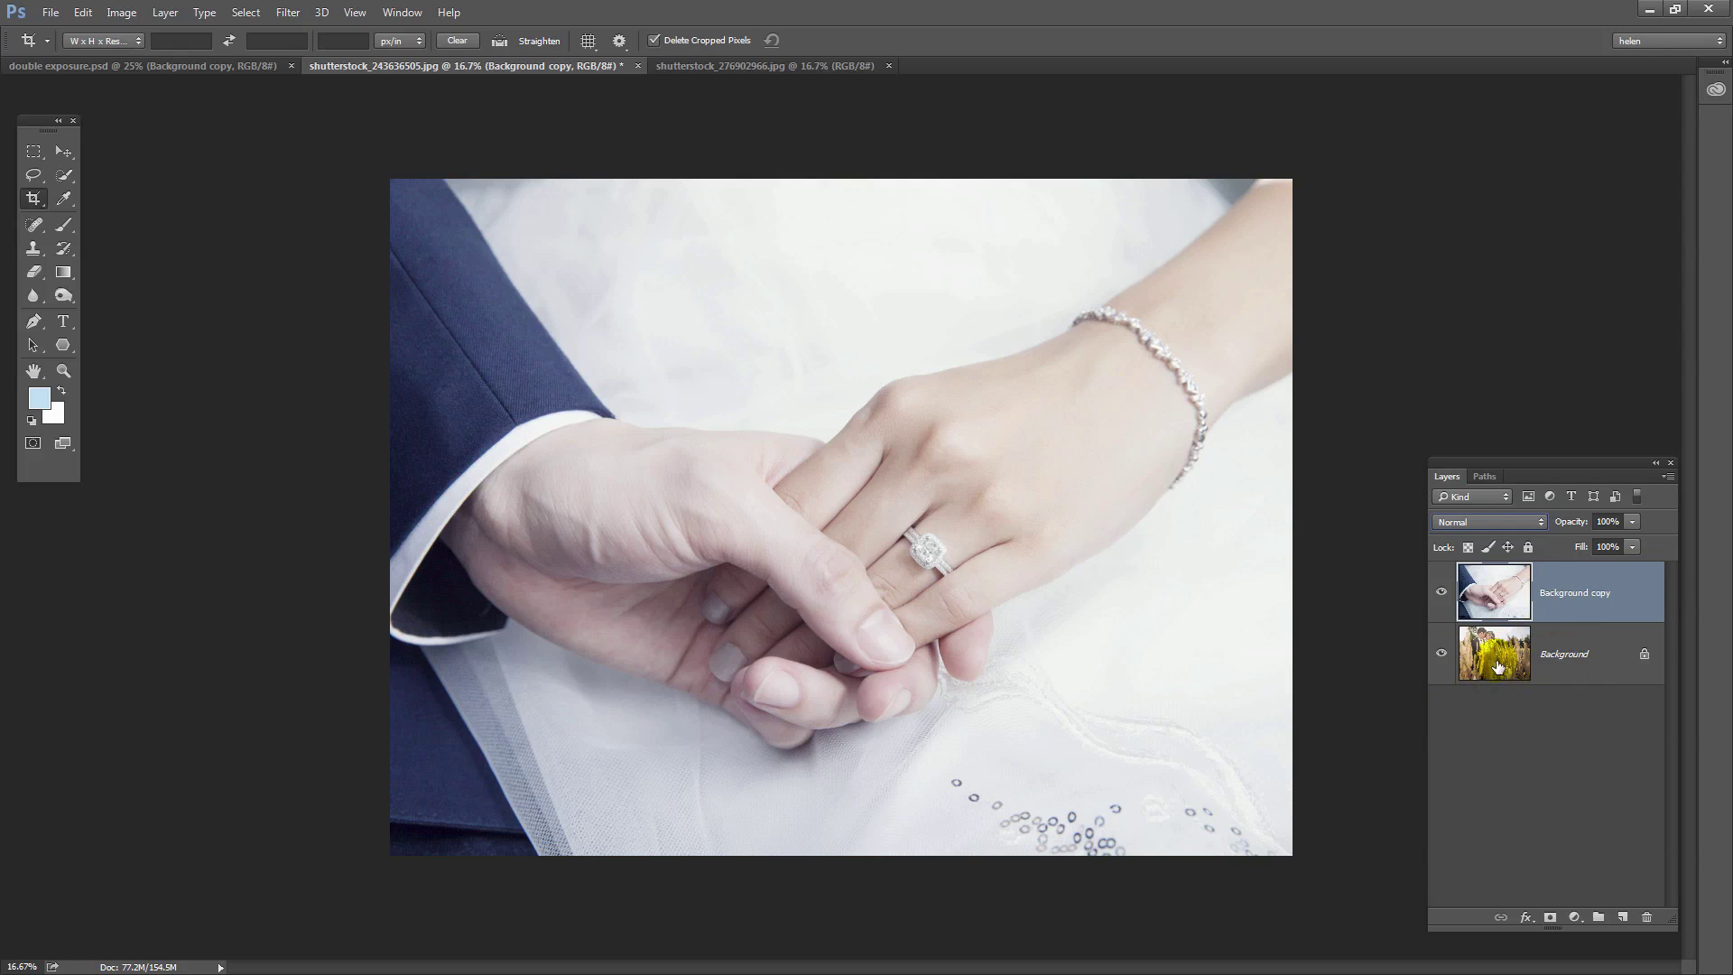
Step: Duplicate the wheat-field Background layer and move 'Background copy 2' to the top of the stack
drag(1559, 653, 1624, 916)
drag(1593, 660, 1496, 581)
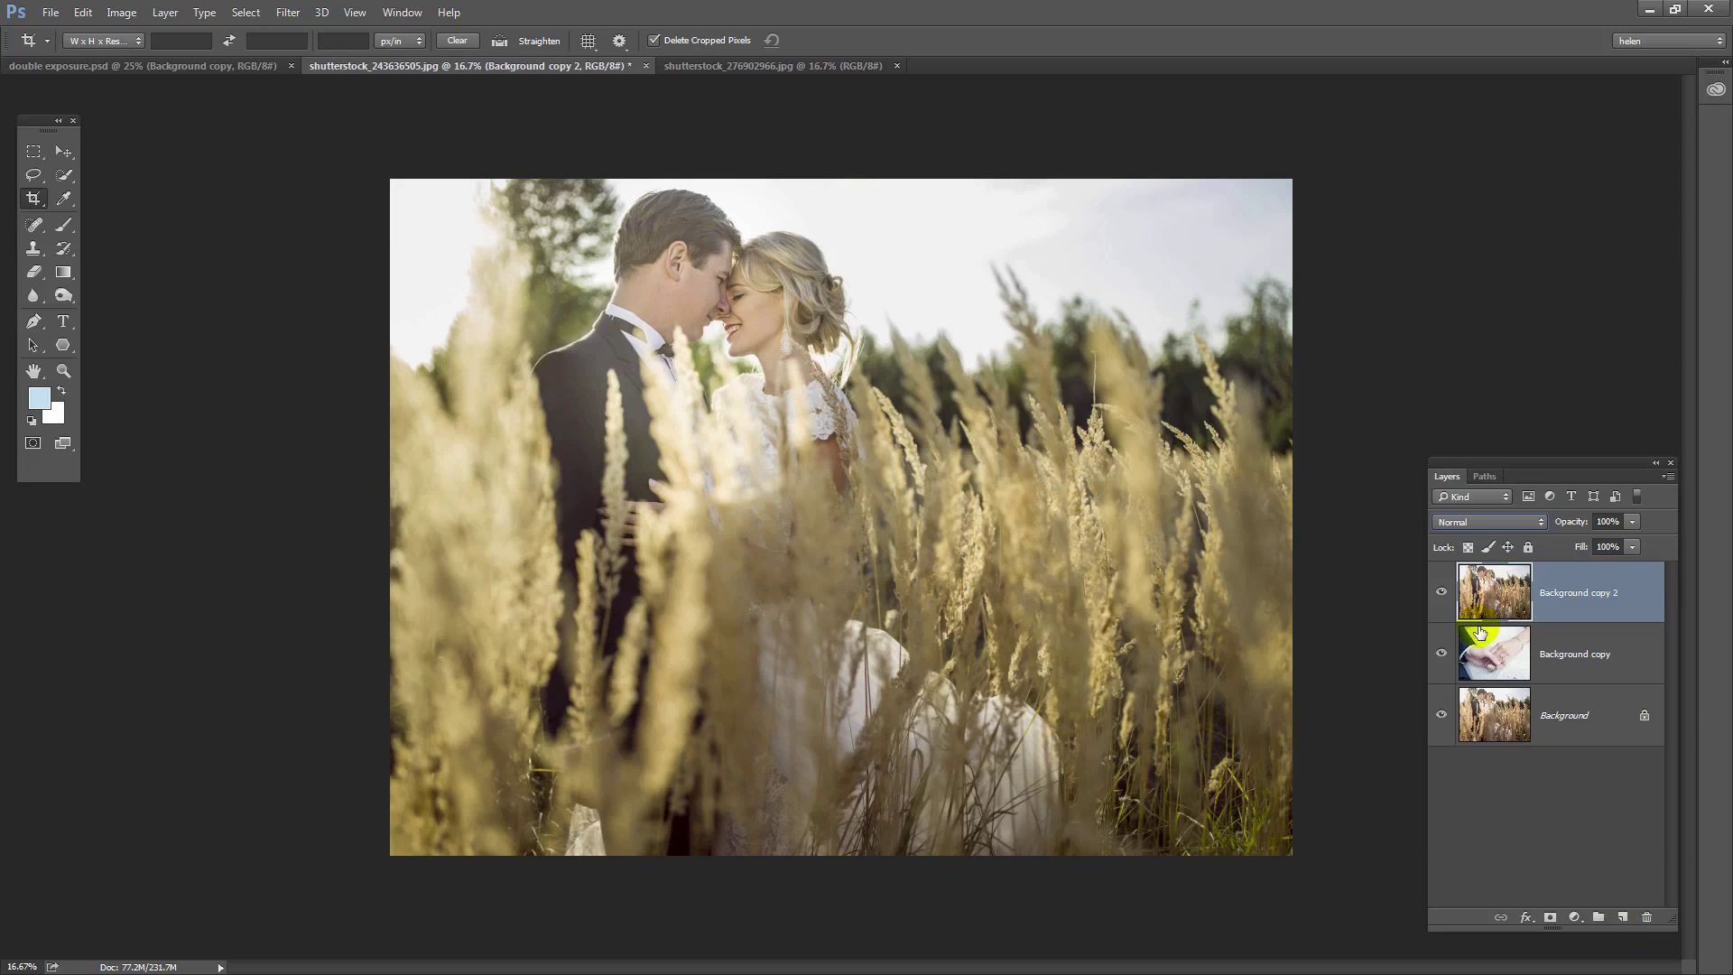
click(1476, 655)
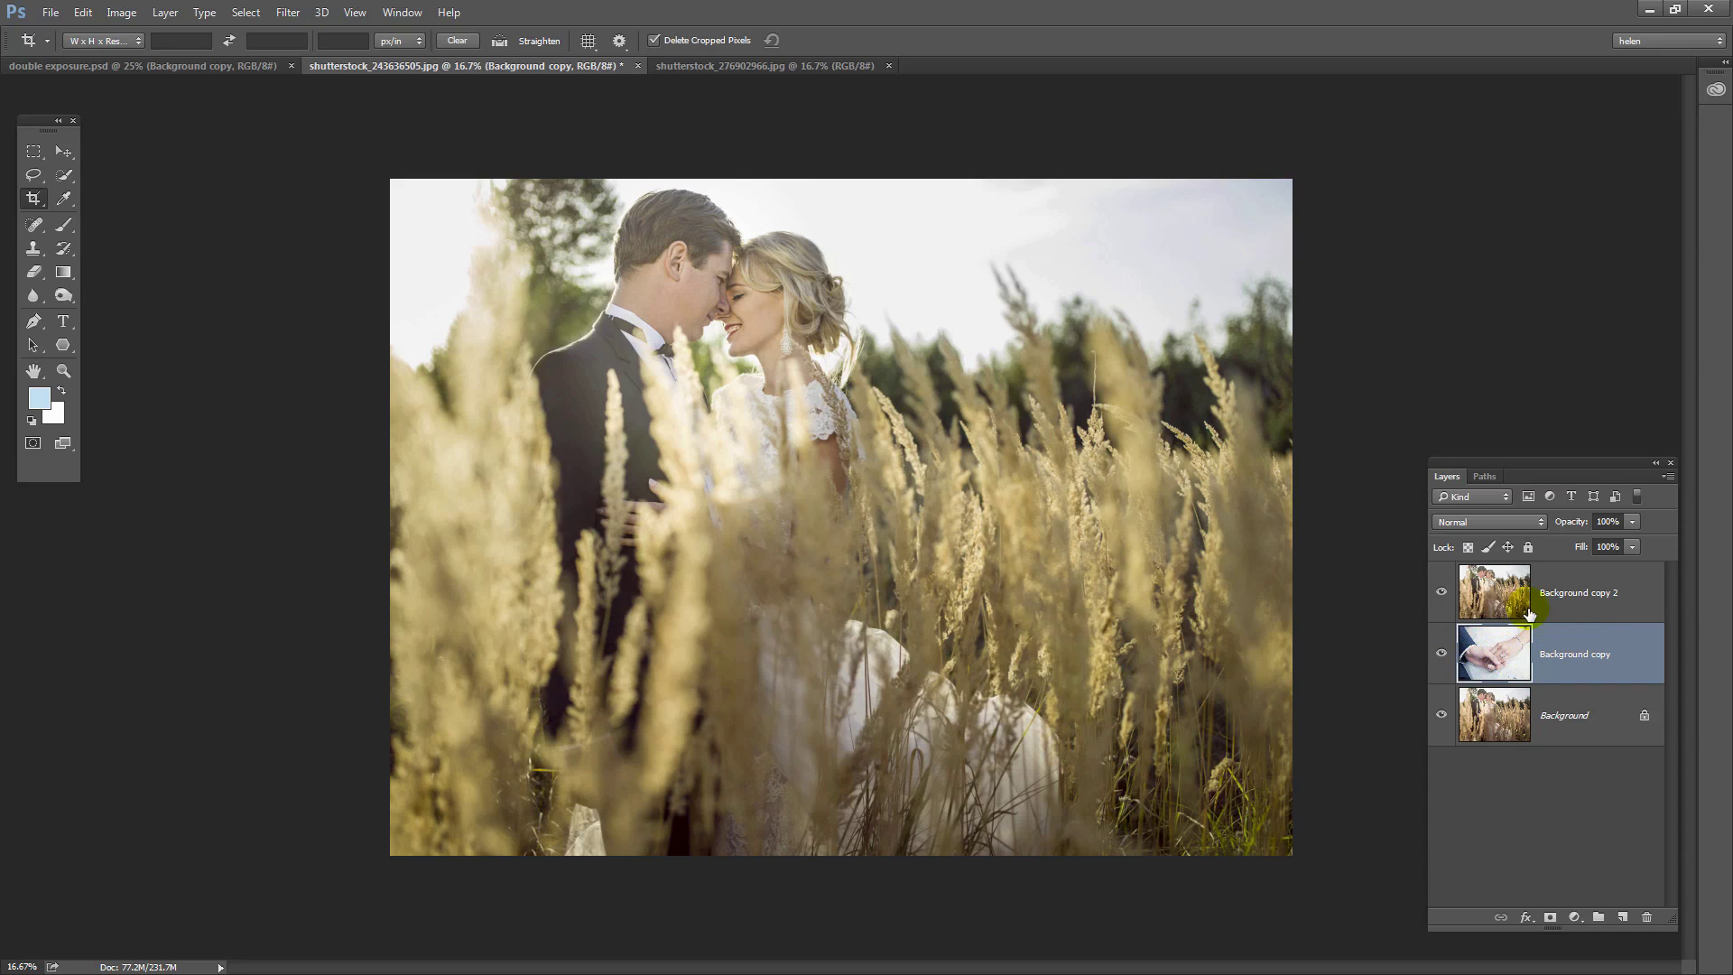
click(1495, 592)
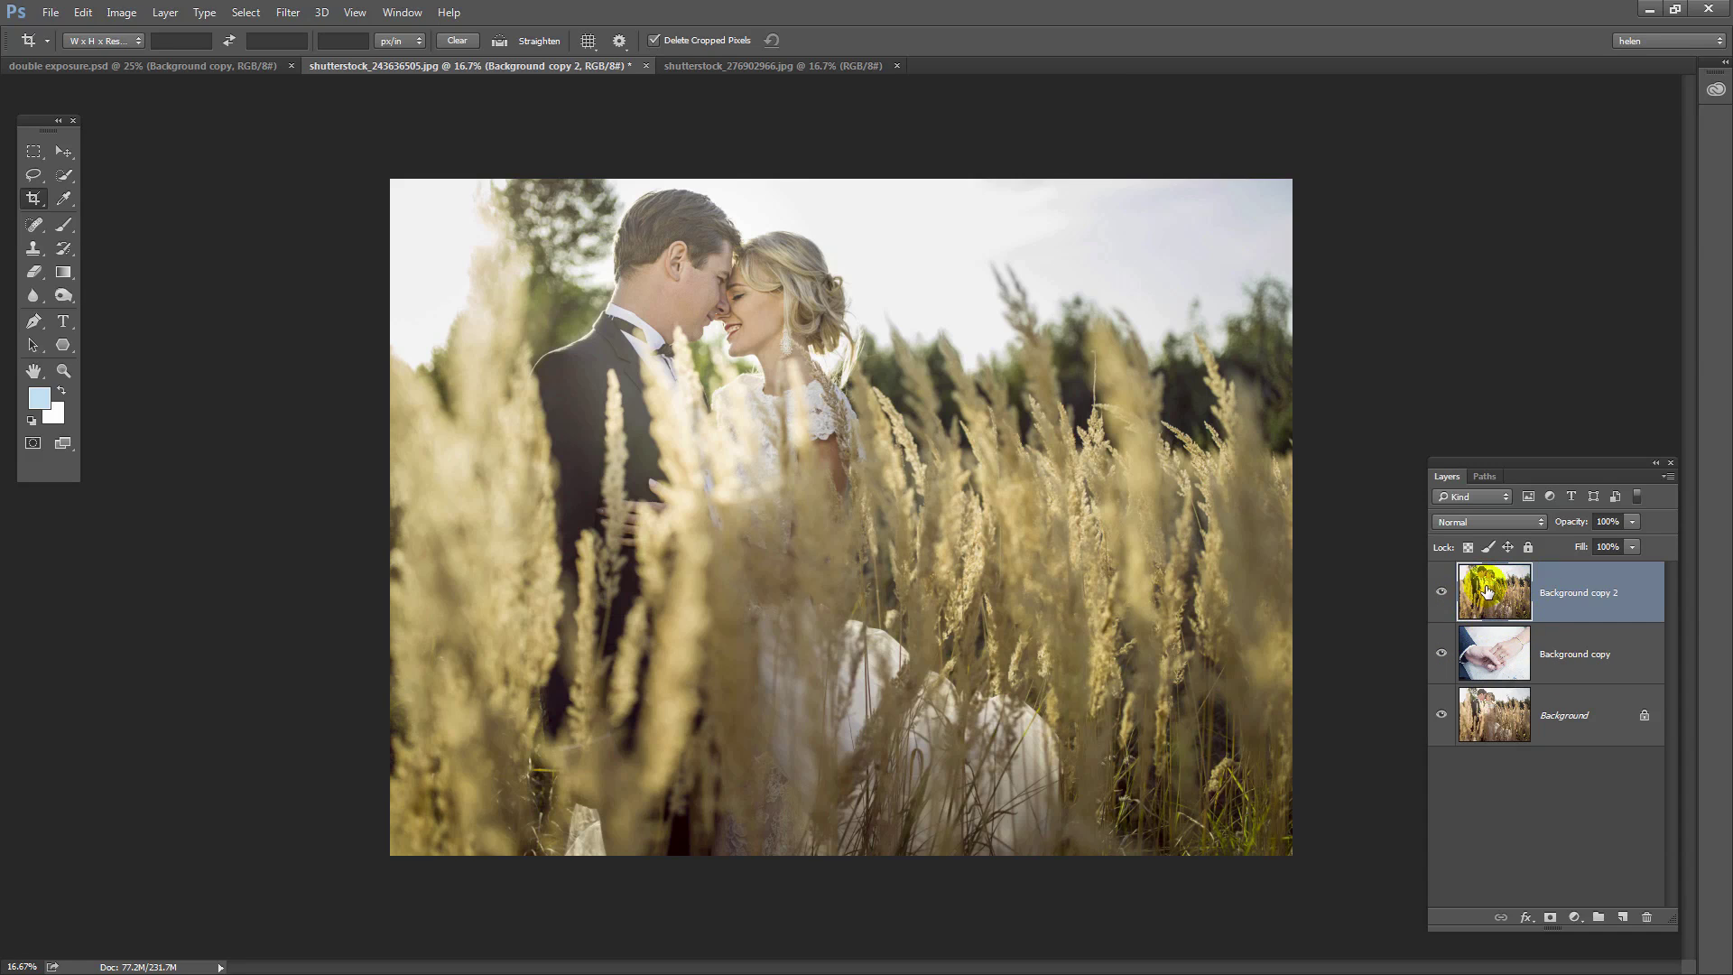
click(1480, 520)
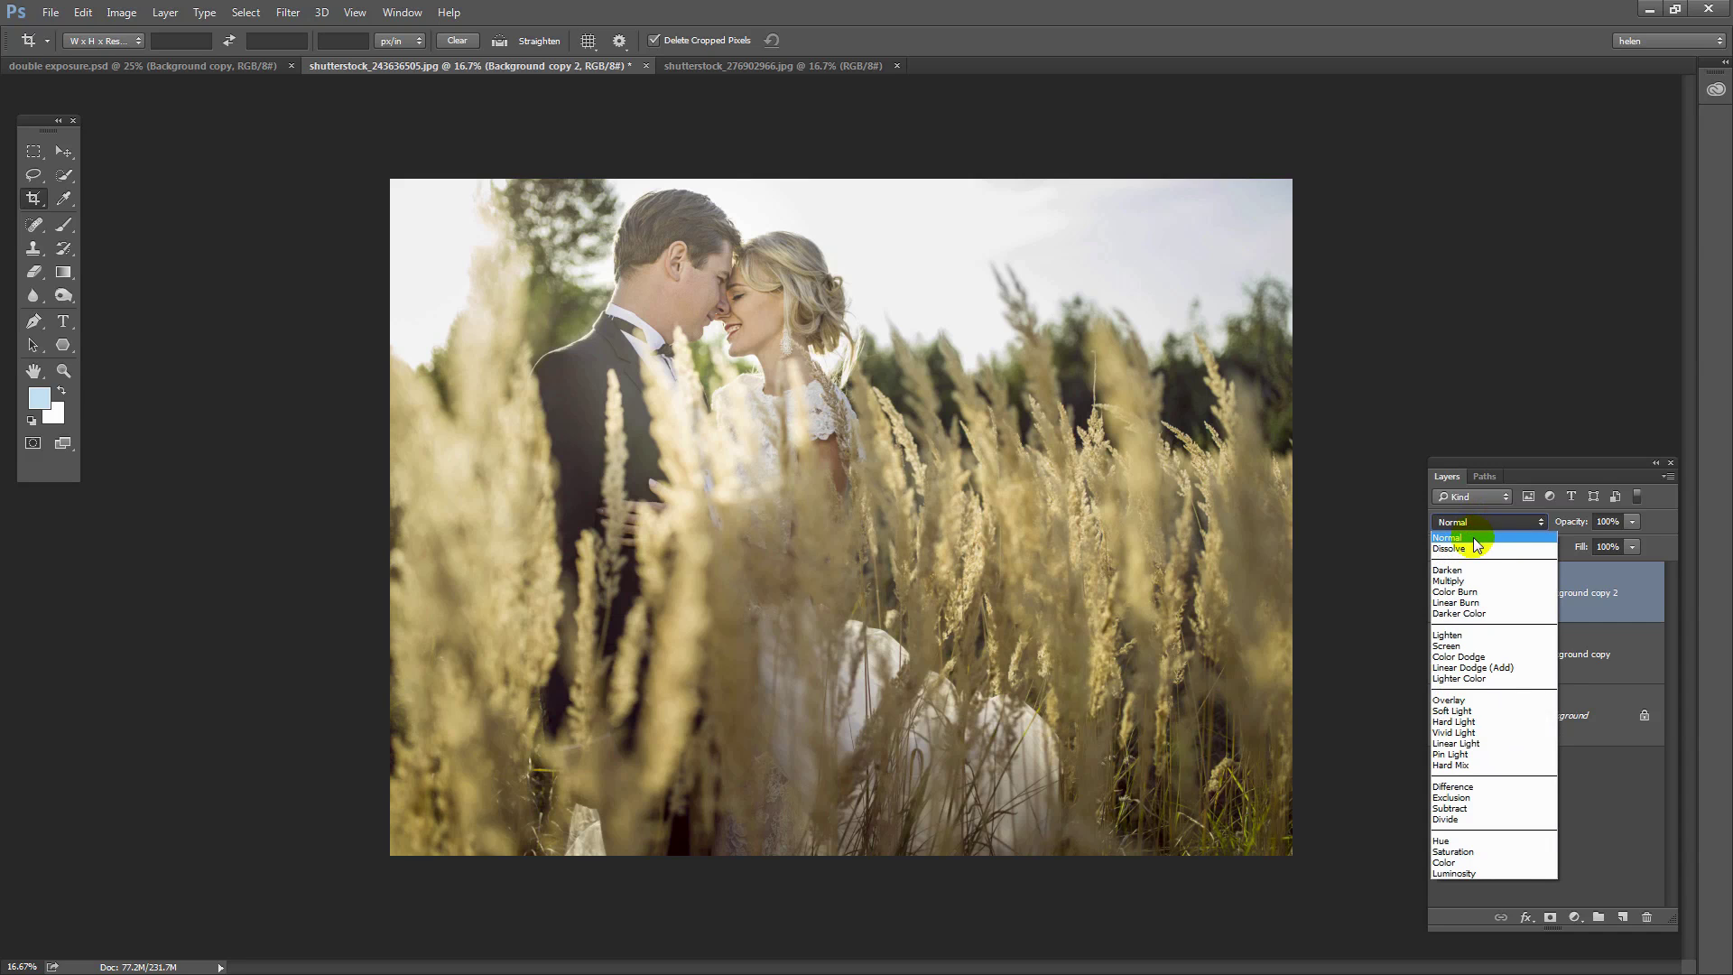
click(1468, 548)
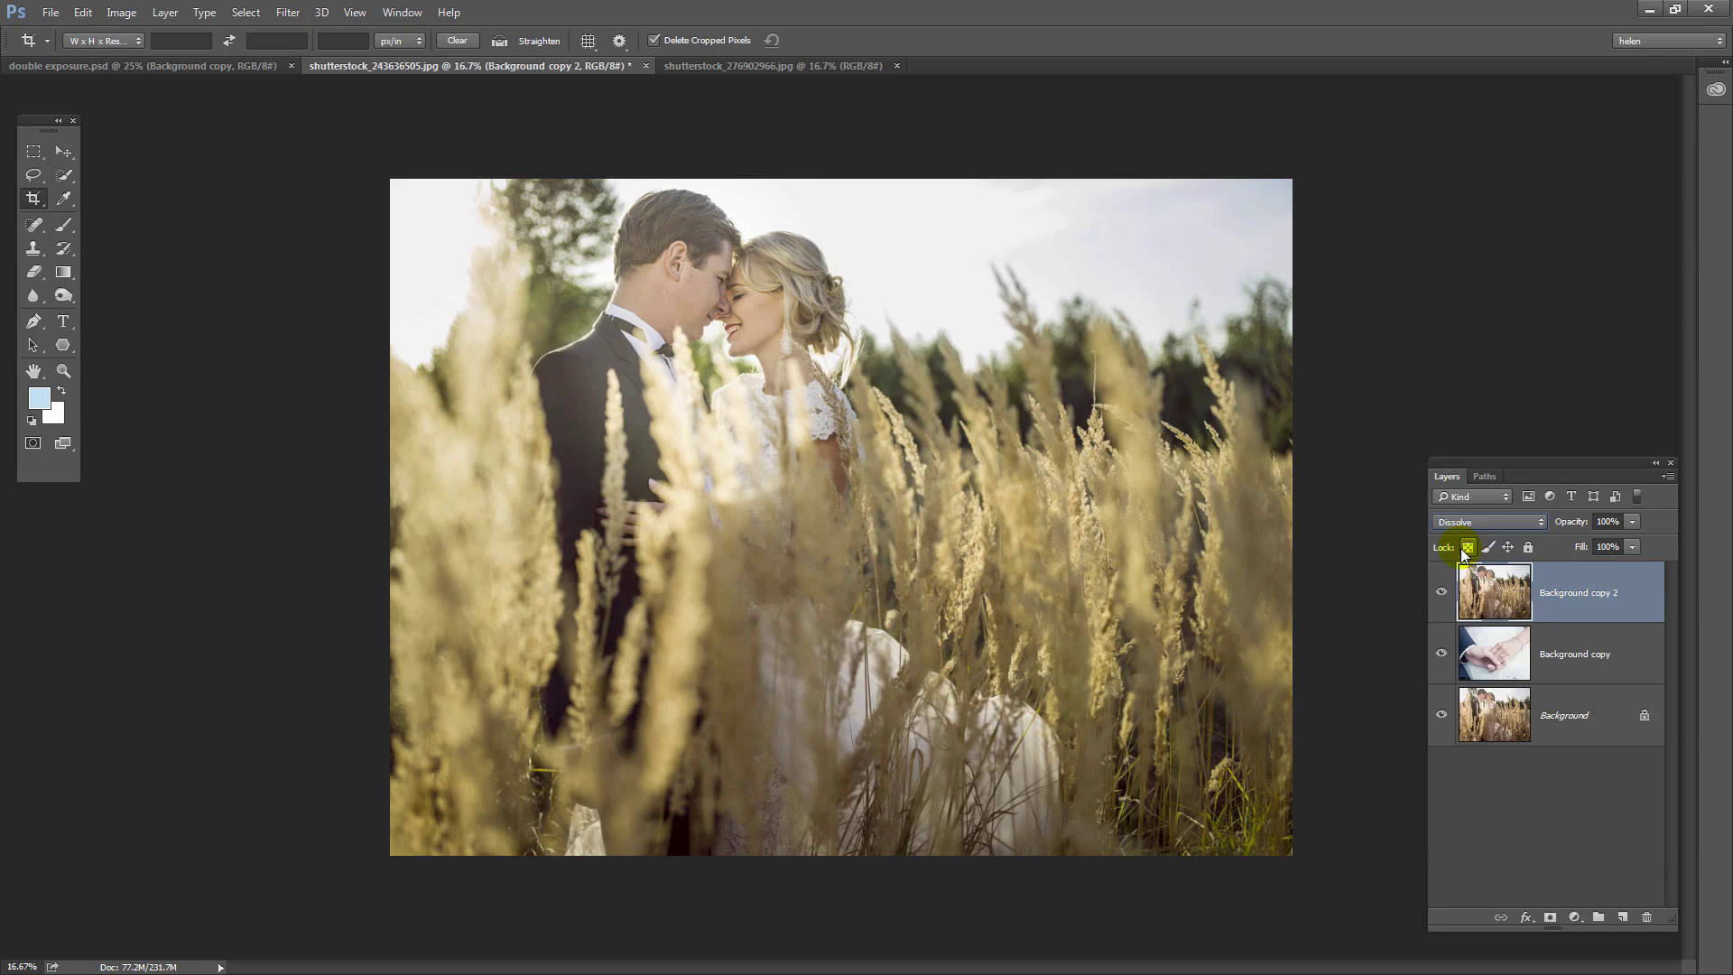
key(shift+plus)
key(shift+plus)
key(shift+plus)
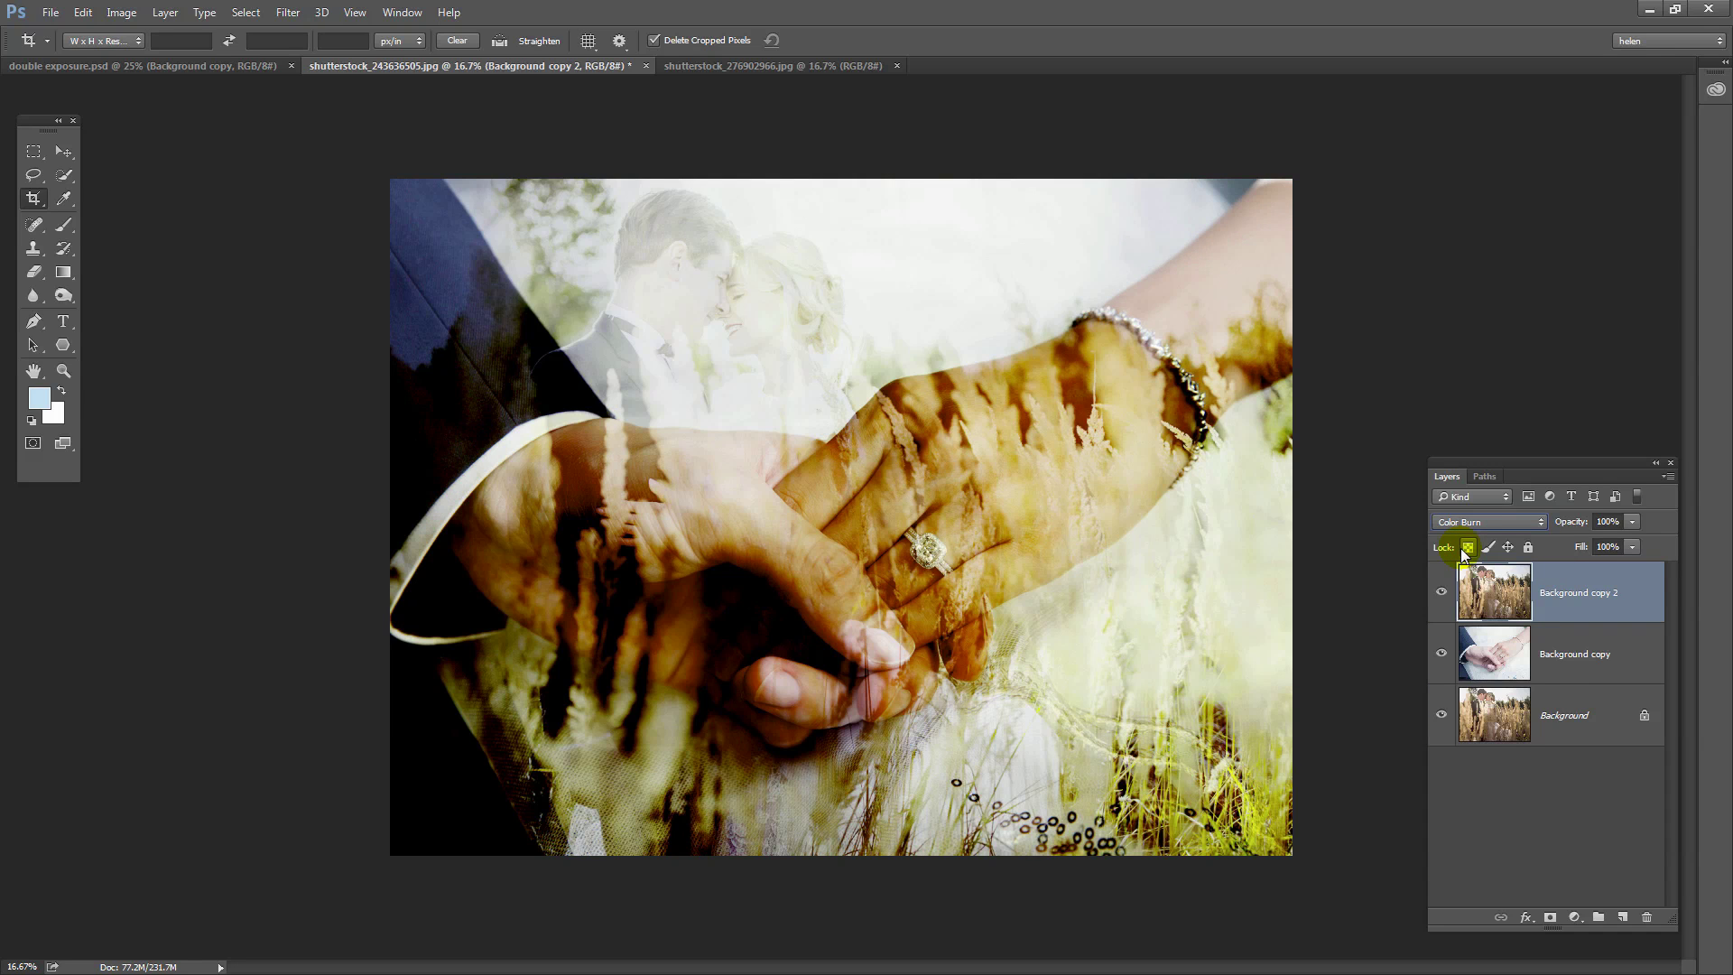
key(shift+plus)
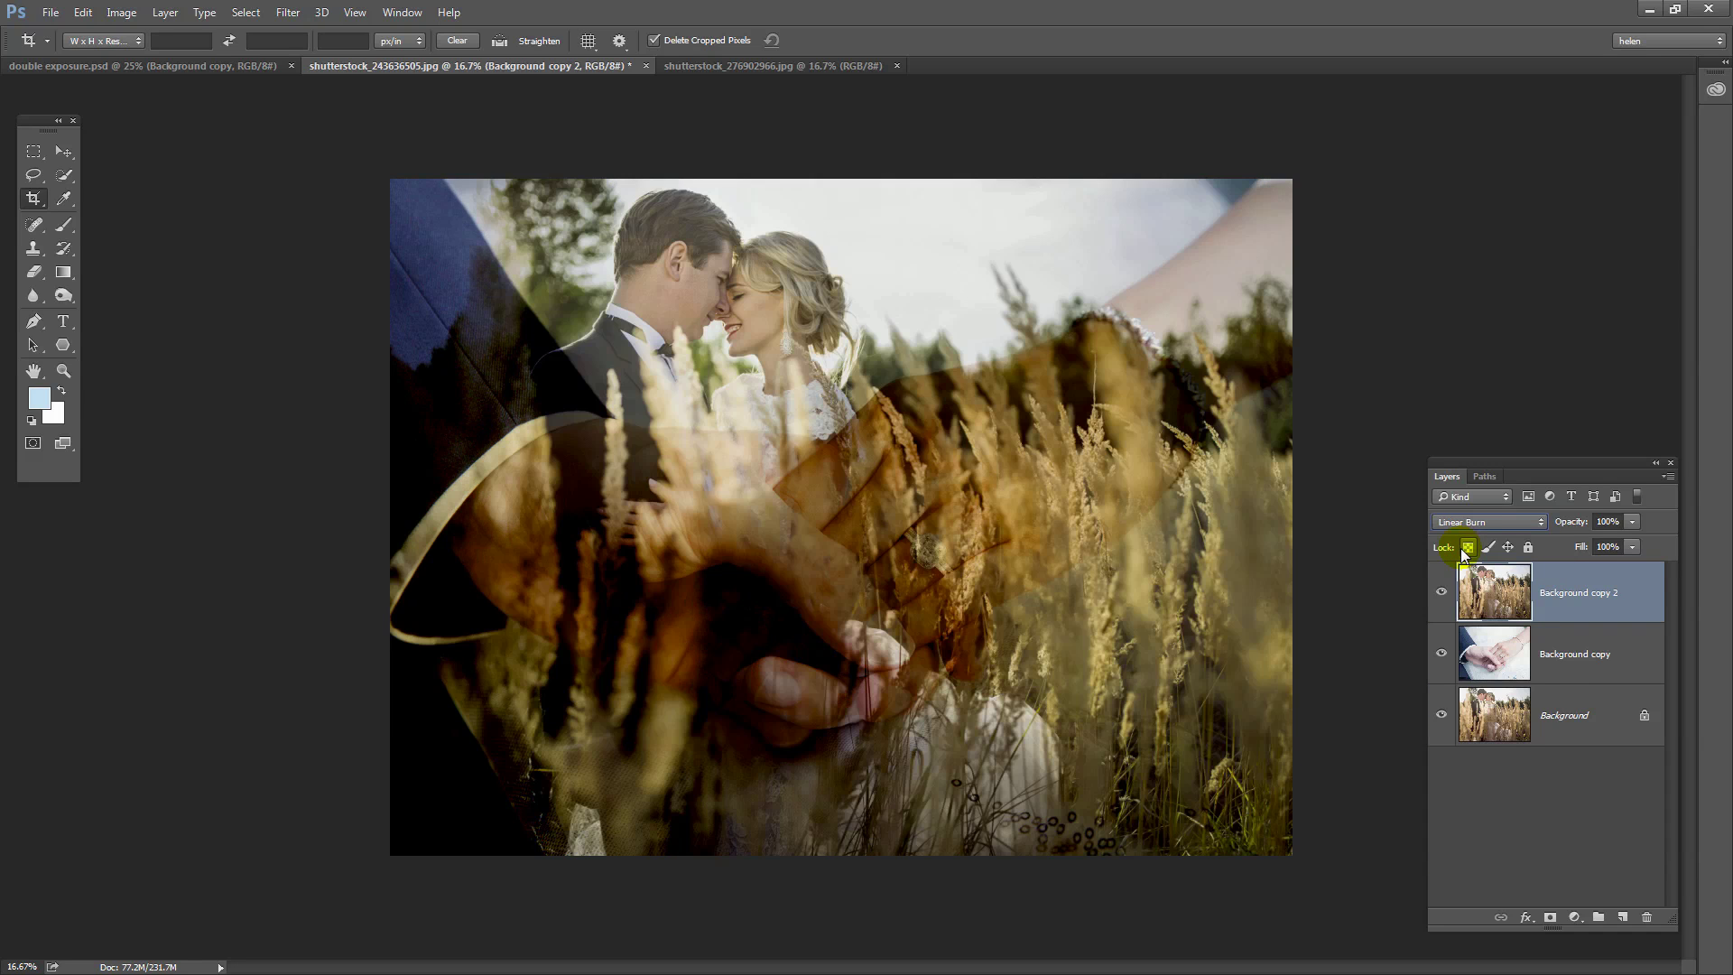
key(shift+plus)
key(shift+plus)
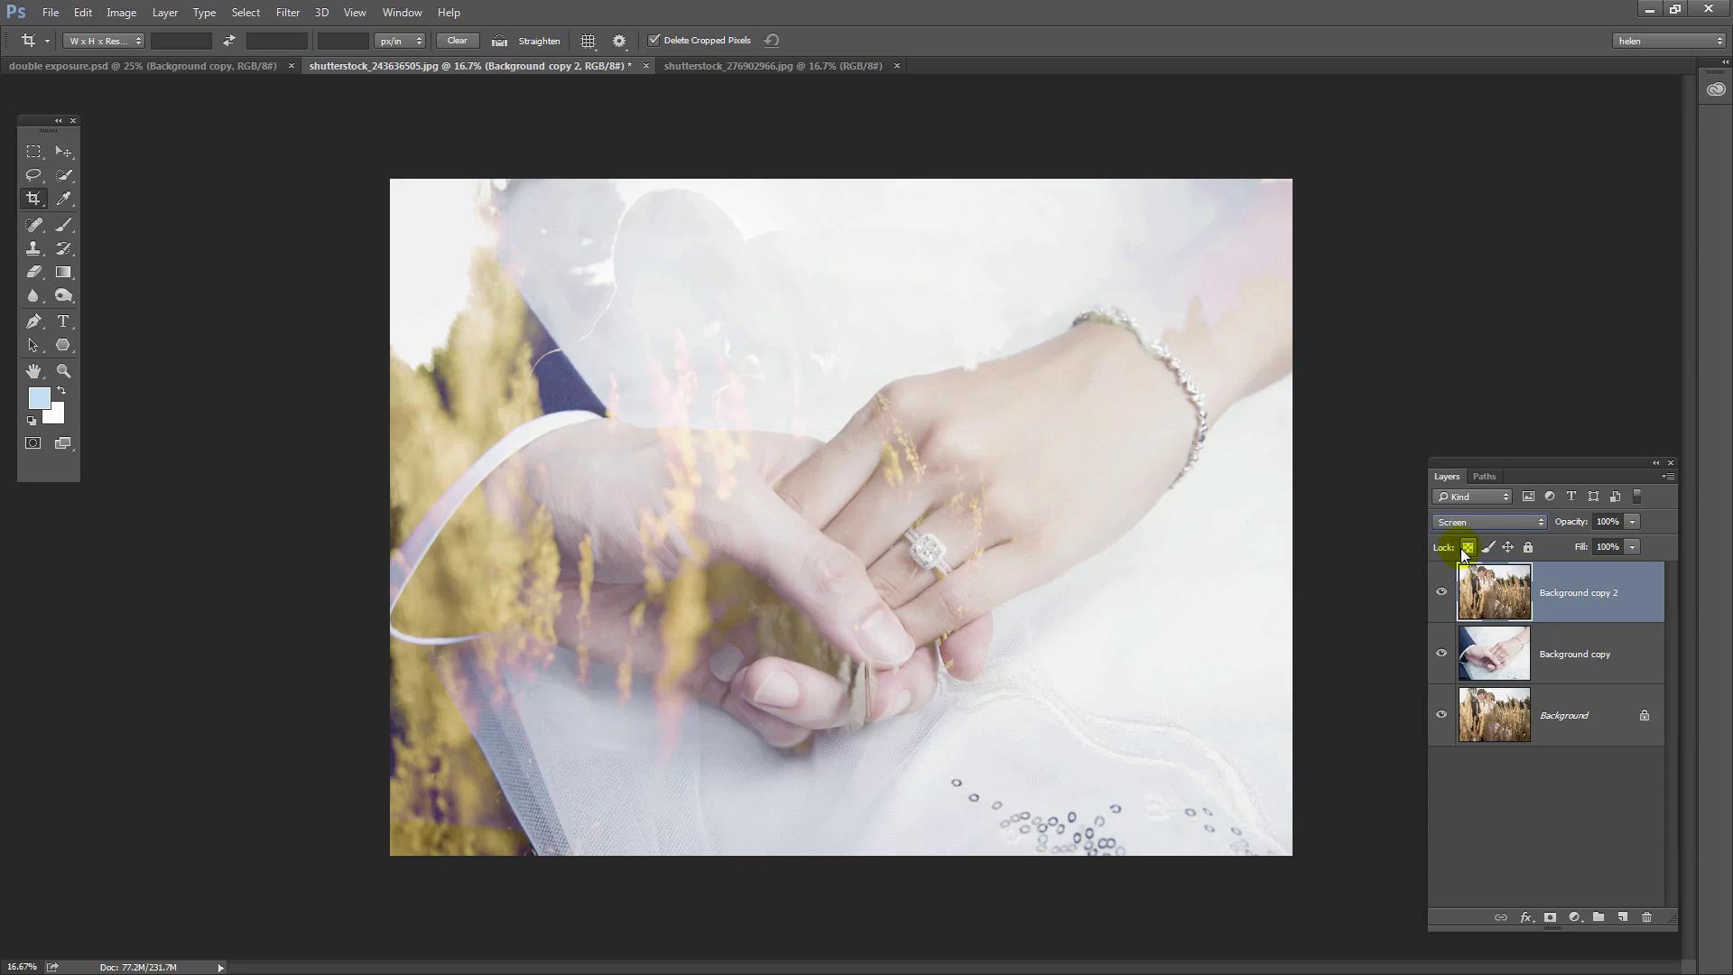
key(shift+plus)
key(shift+plus)
key(shift+plus)
key(shift+plus)
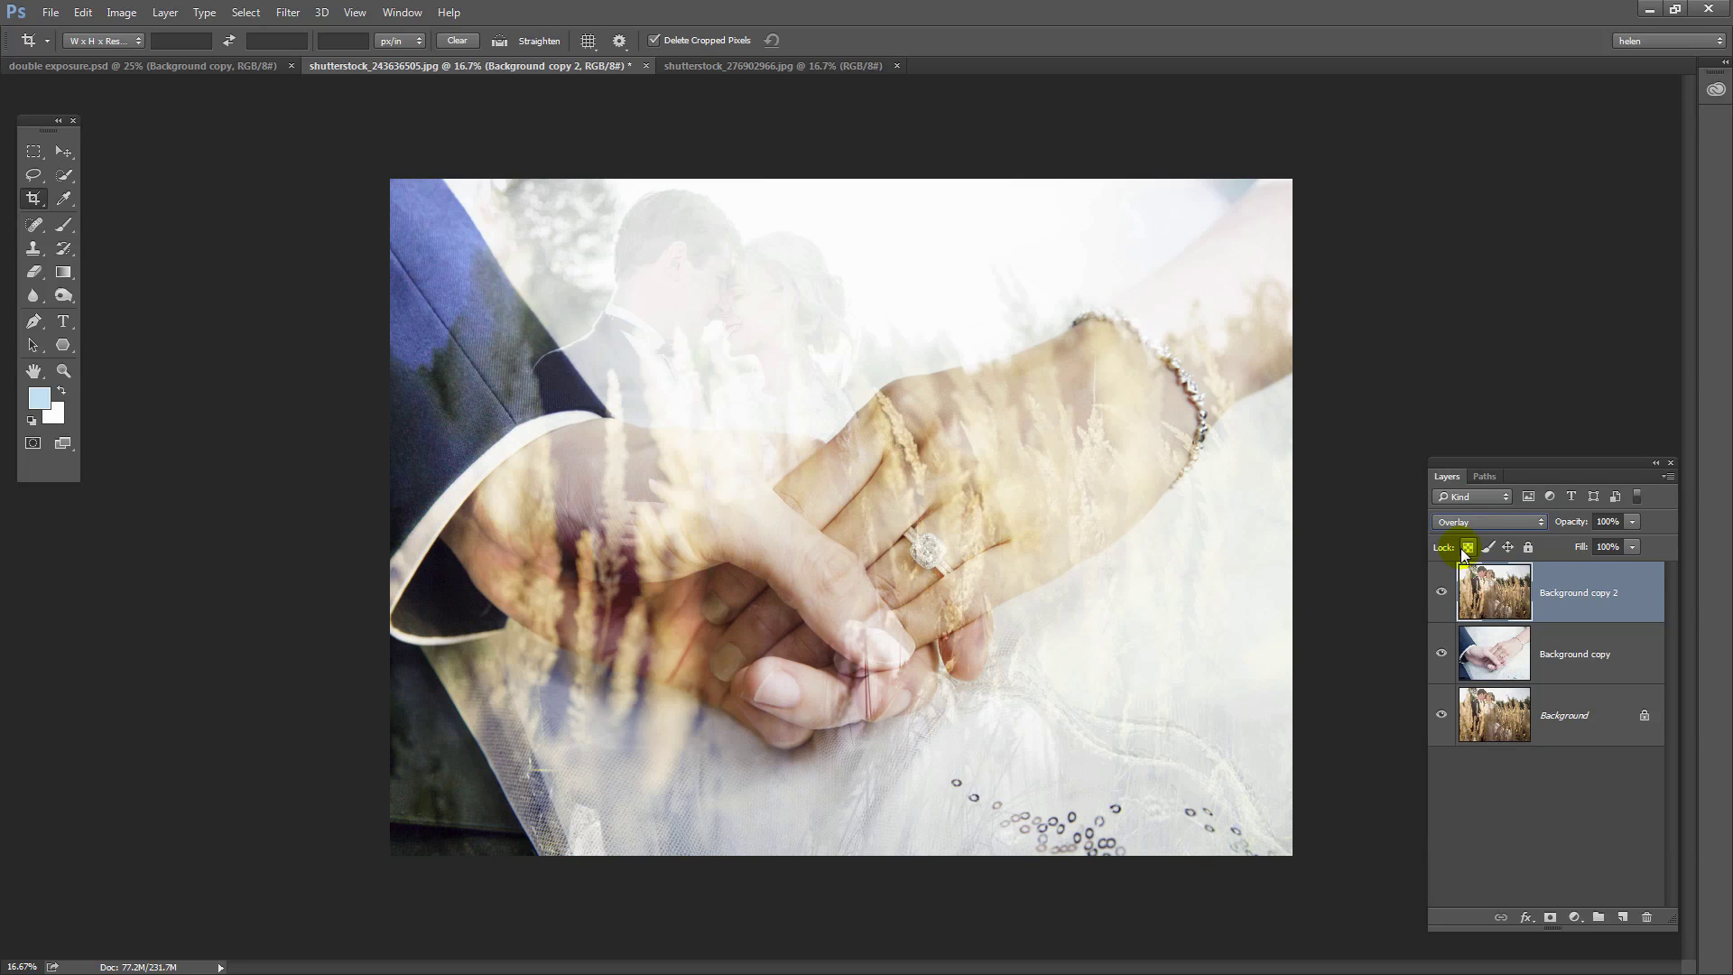
key(shift+plus)
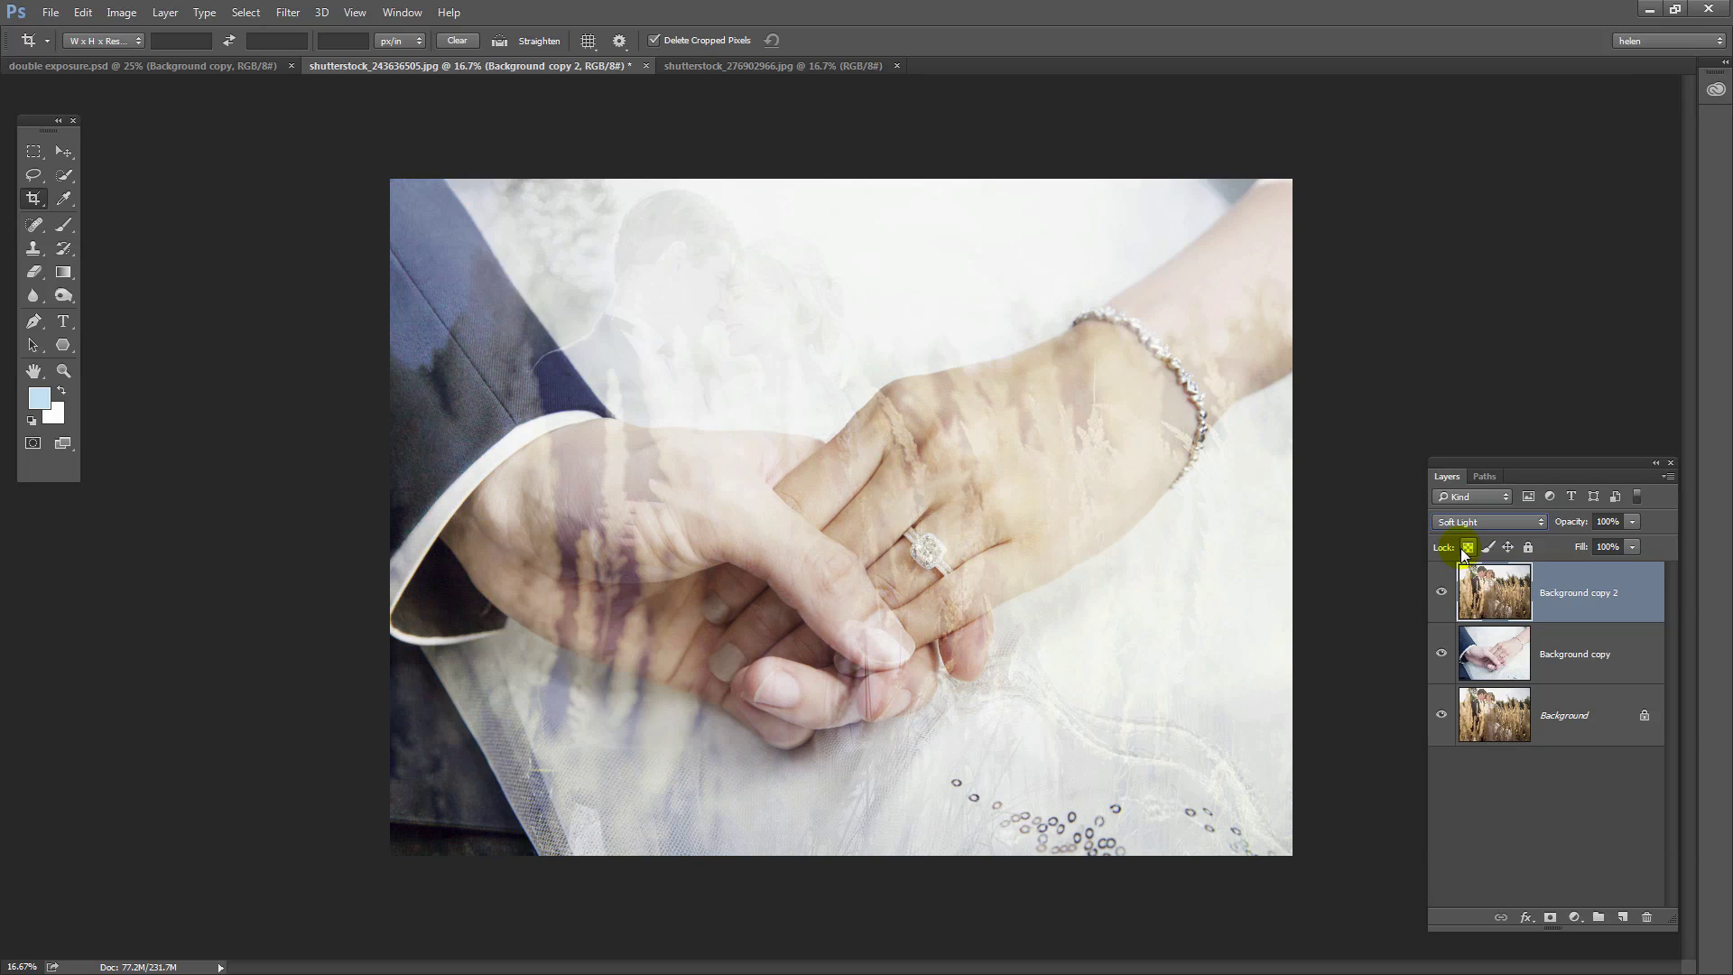
key(shift+plus)
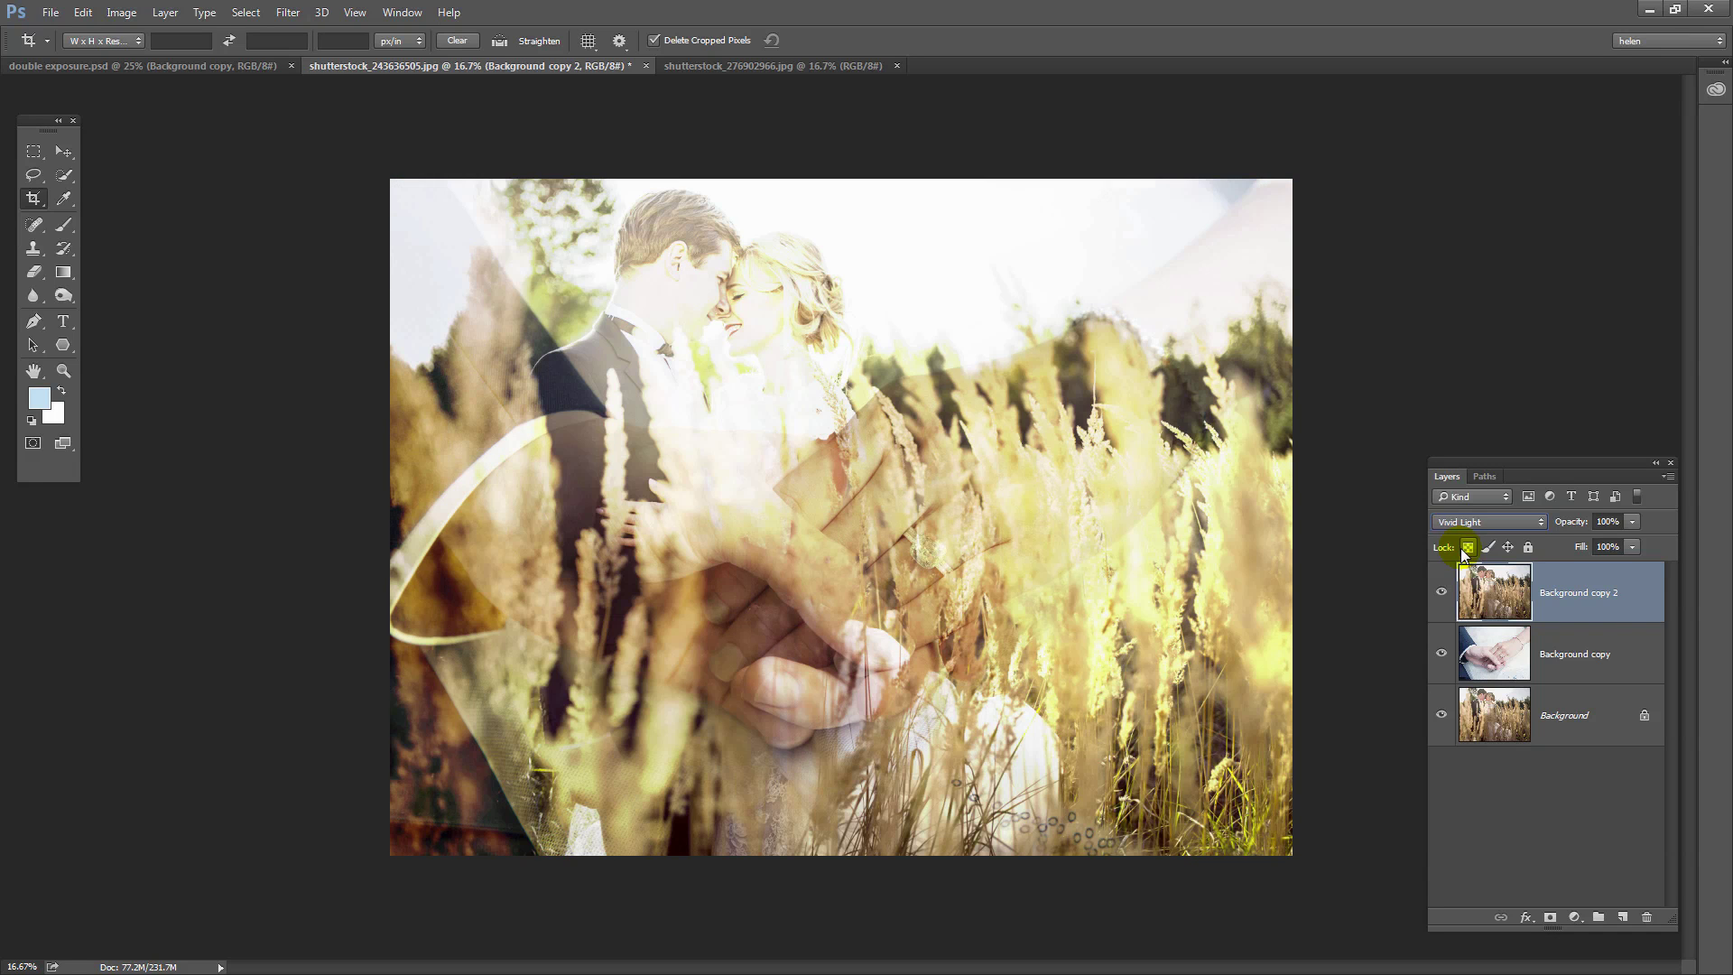
key(shift+plus)
key(shift+plus)
key(shift+plus)
key(shift+plus)
key(shift+plus)
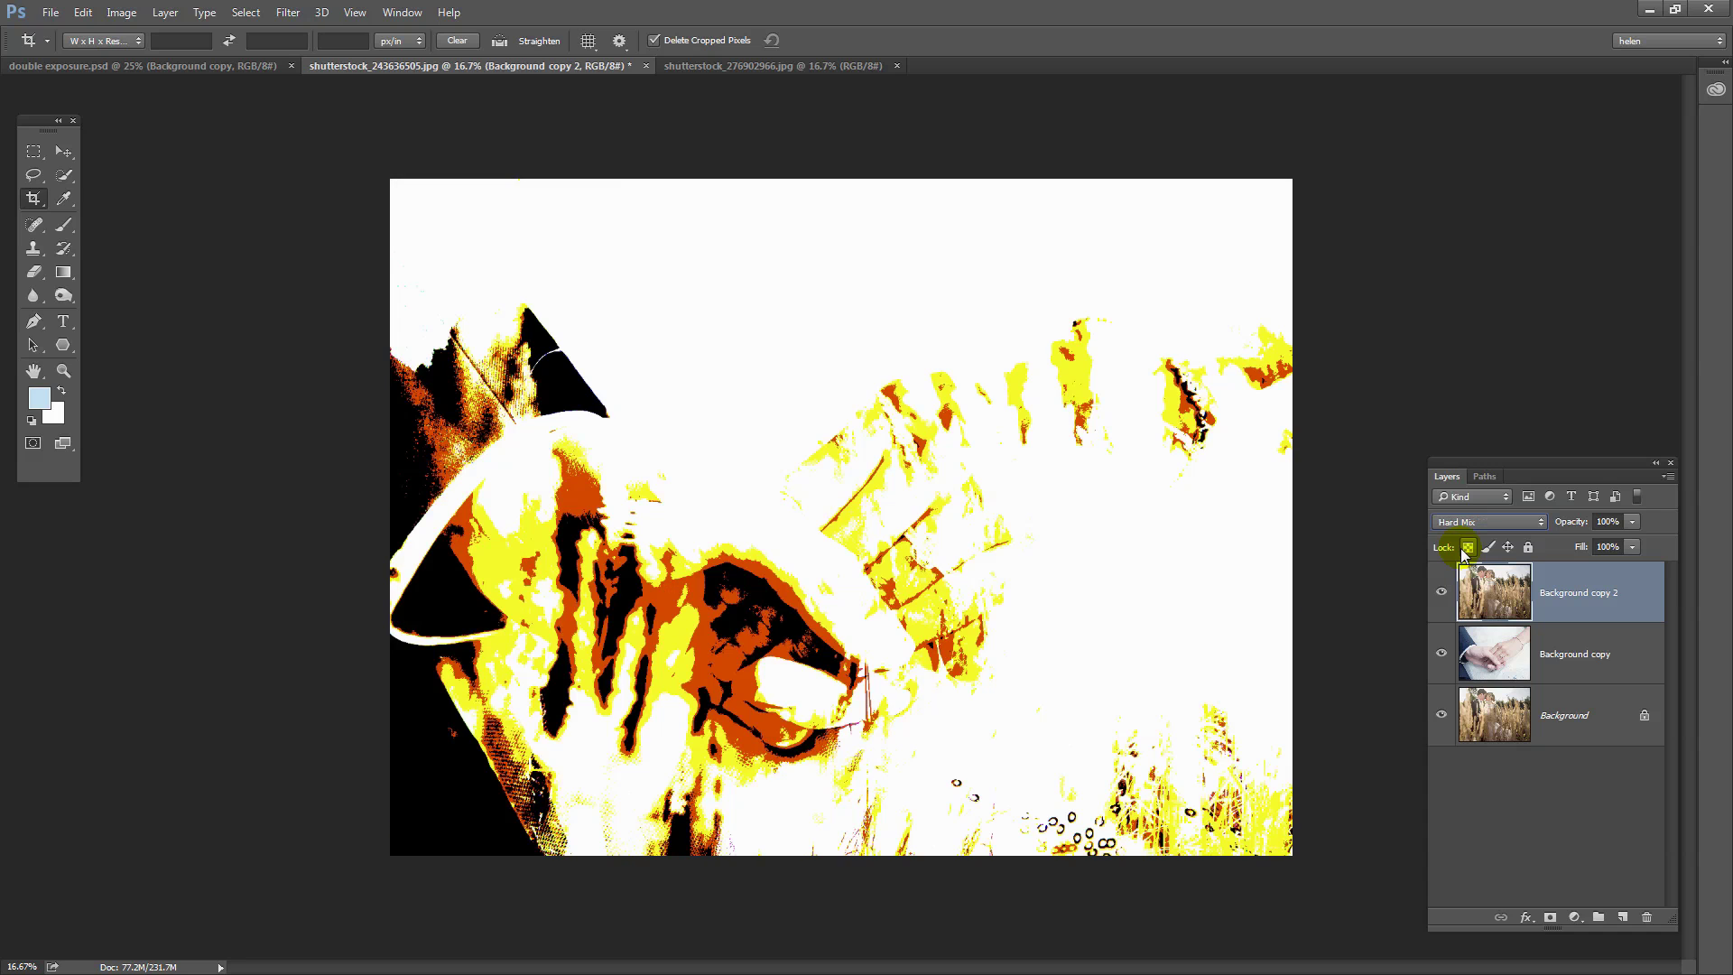
key(shift+plus)
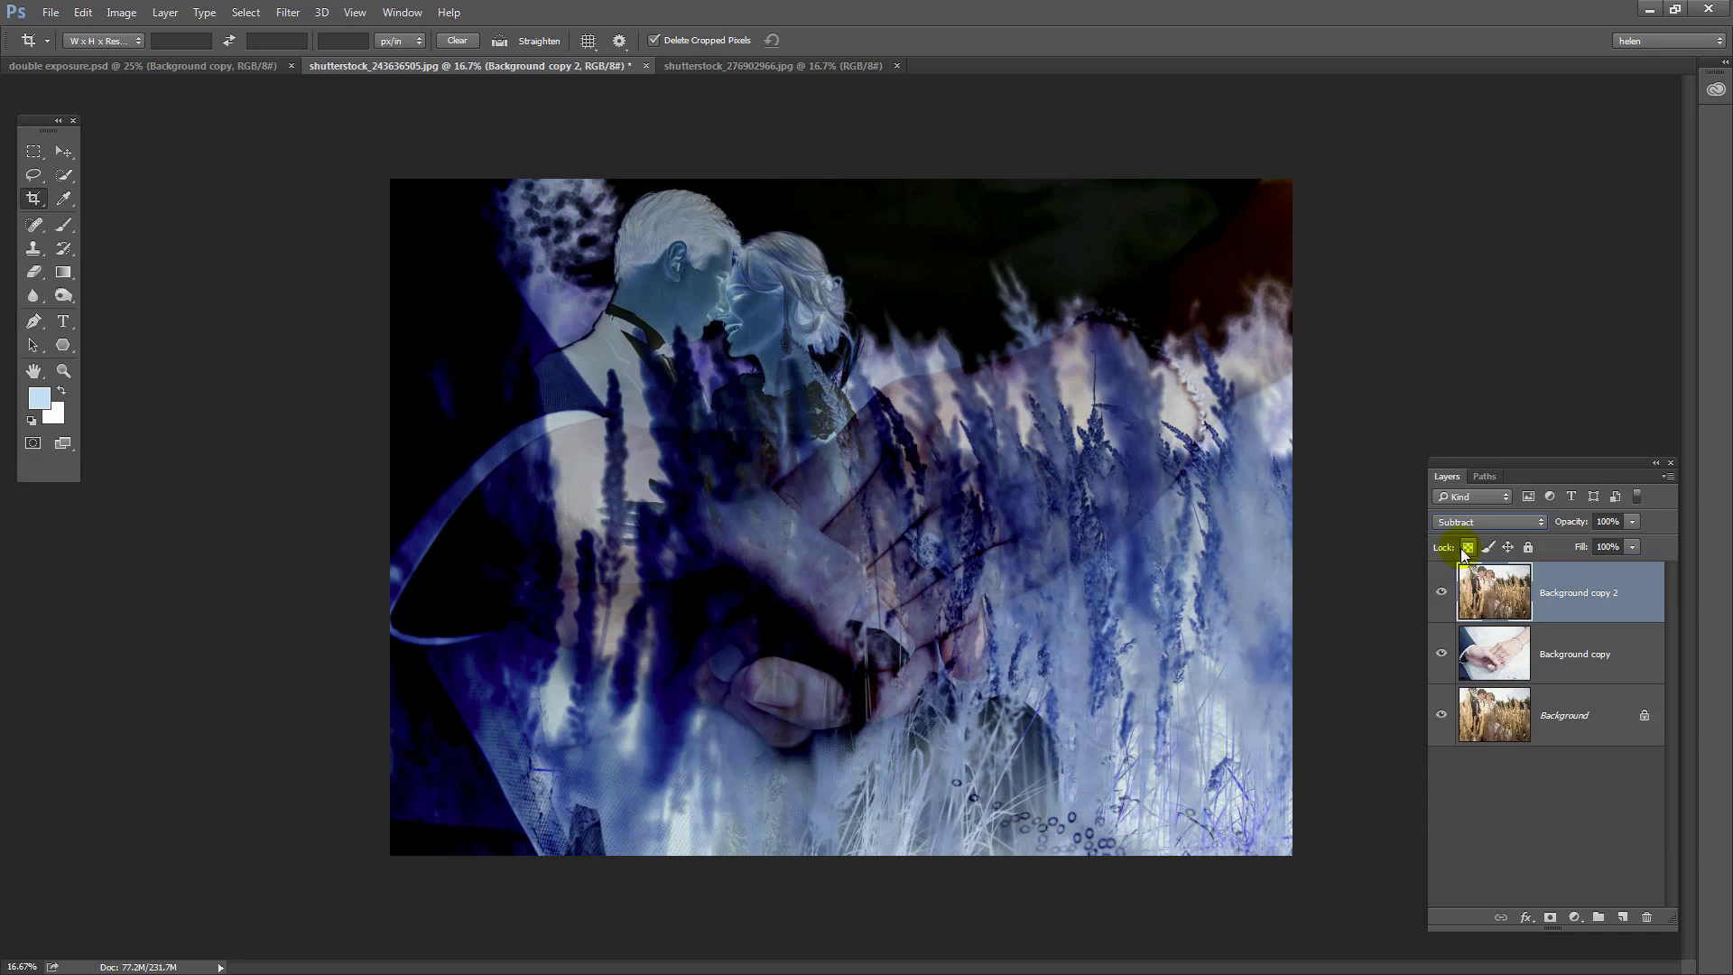
key(shift+plus)
key(shift+plus)
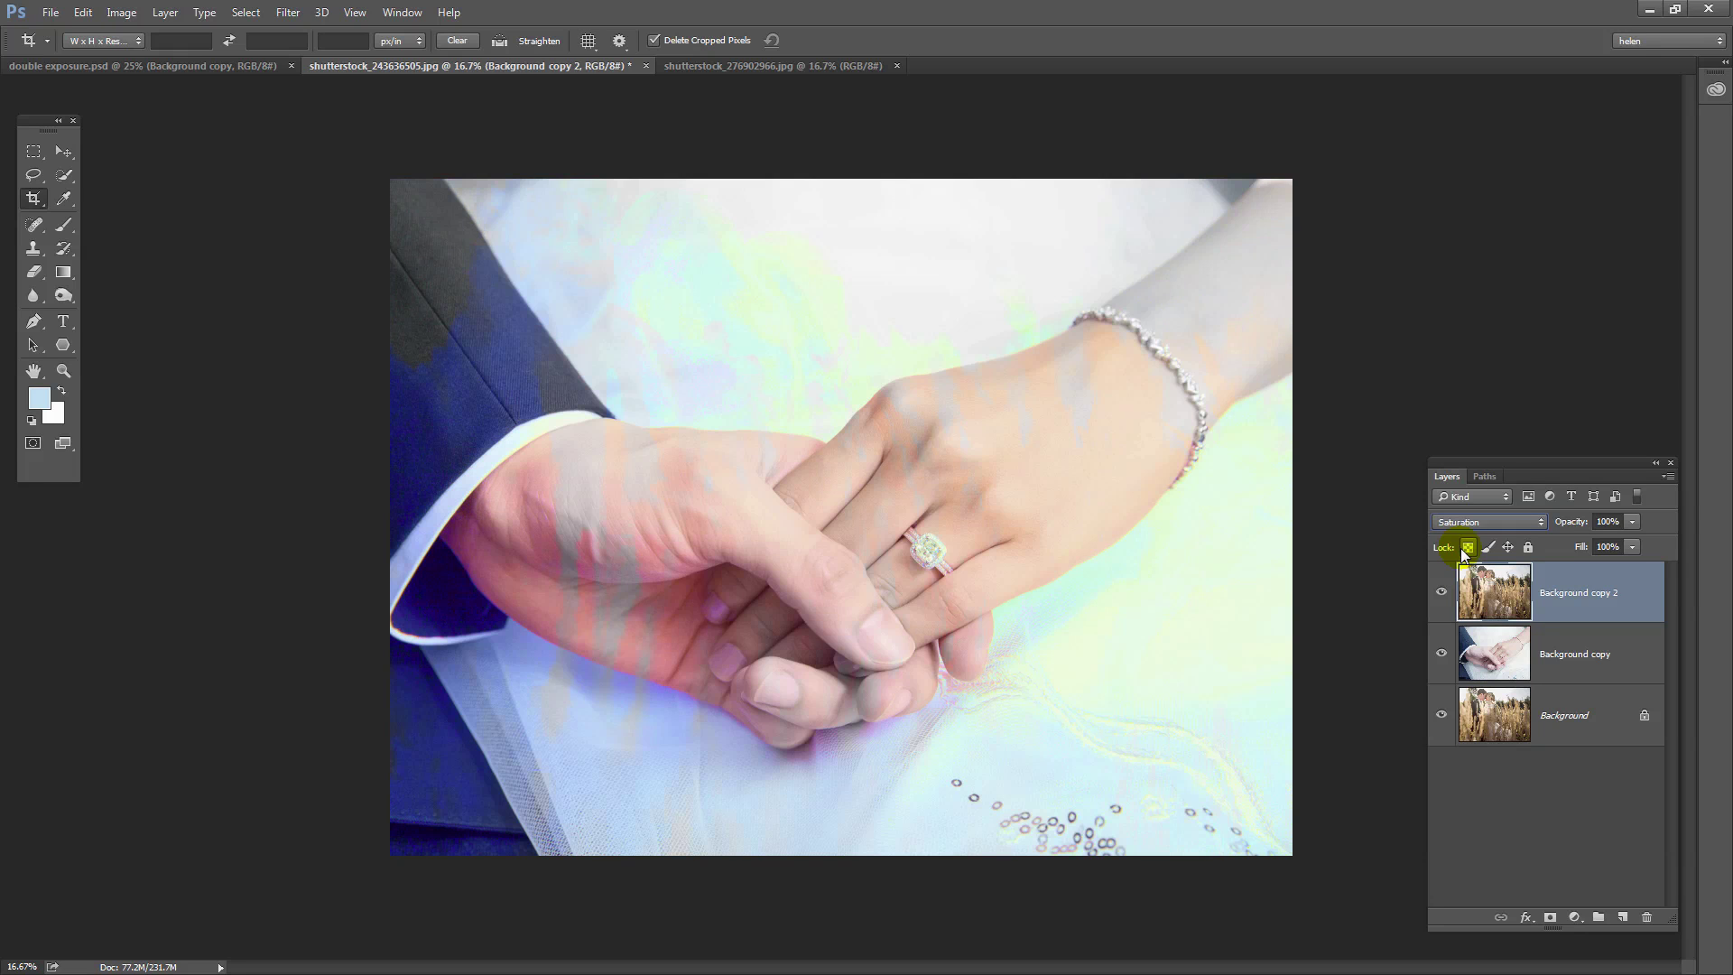
key(shift+plus)
click(1480, 522)
click(1471, 535)
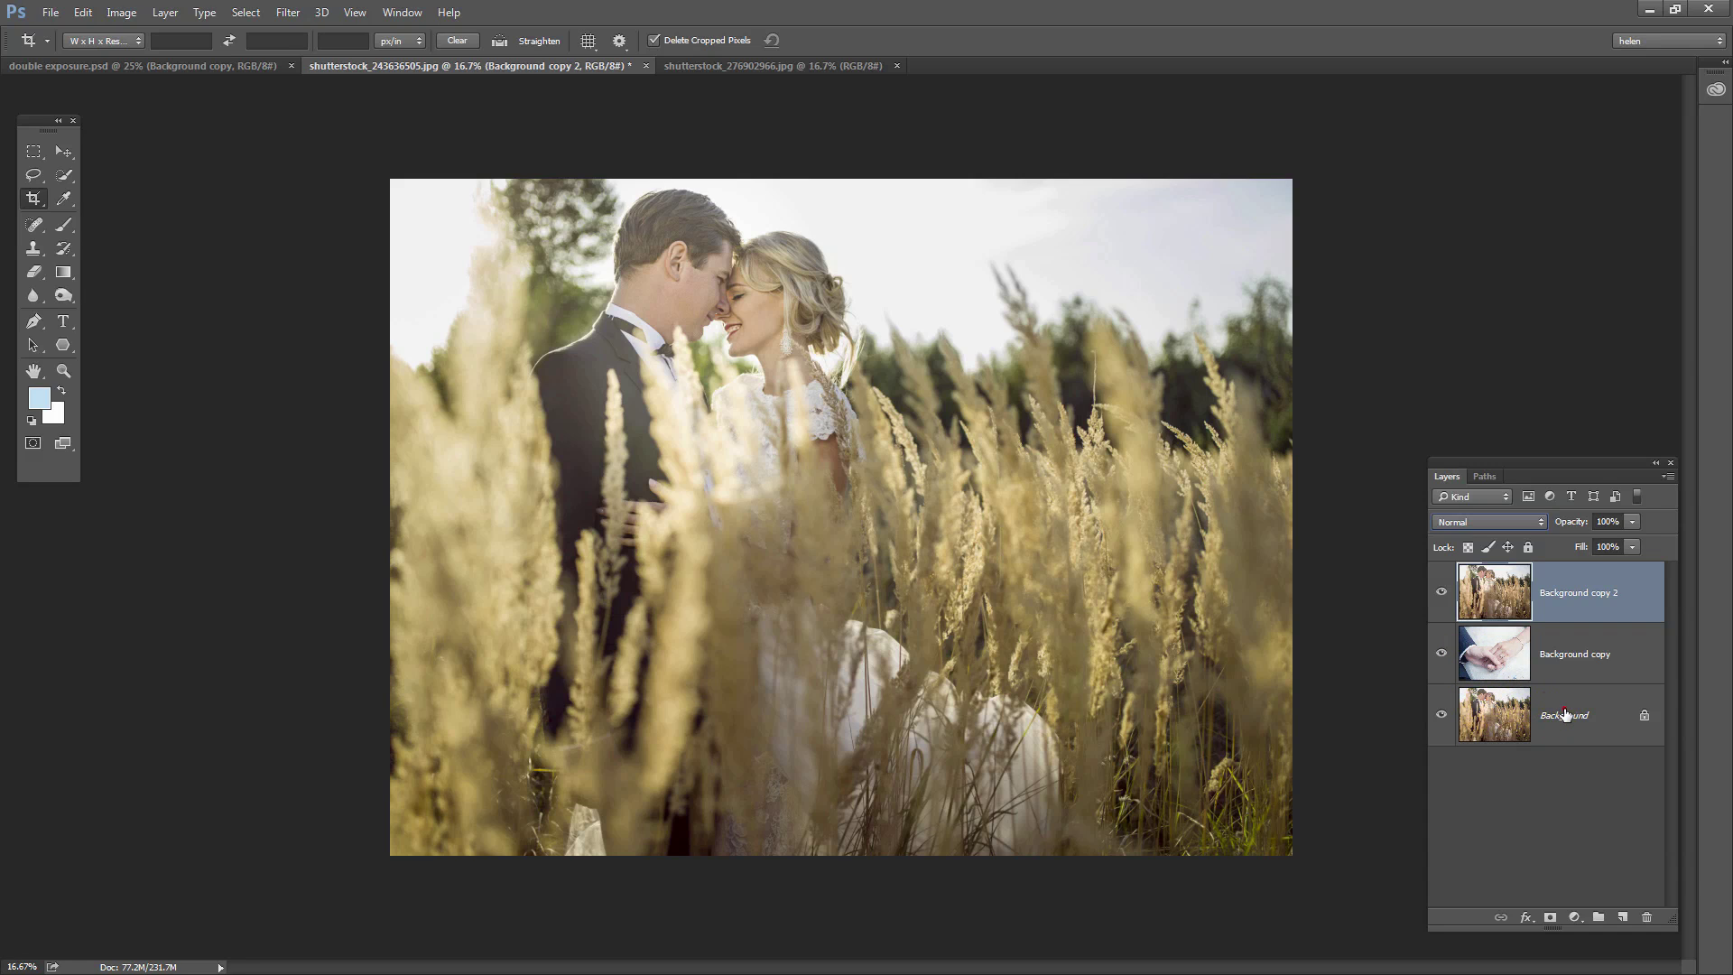
Step: Delete the original Background layer and place a hands duplicate, 'Background copy 3', above 'Background copy 2'
drag(1566, 715, 1645, 917)
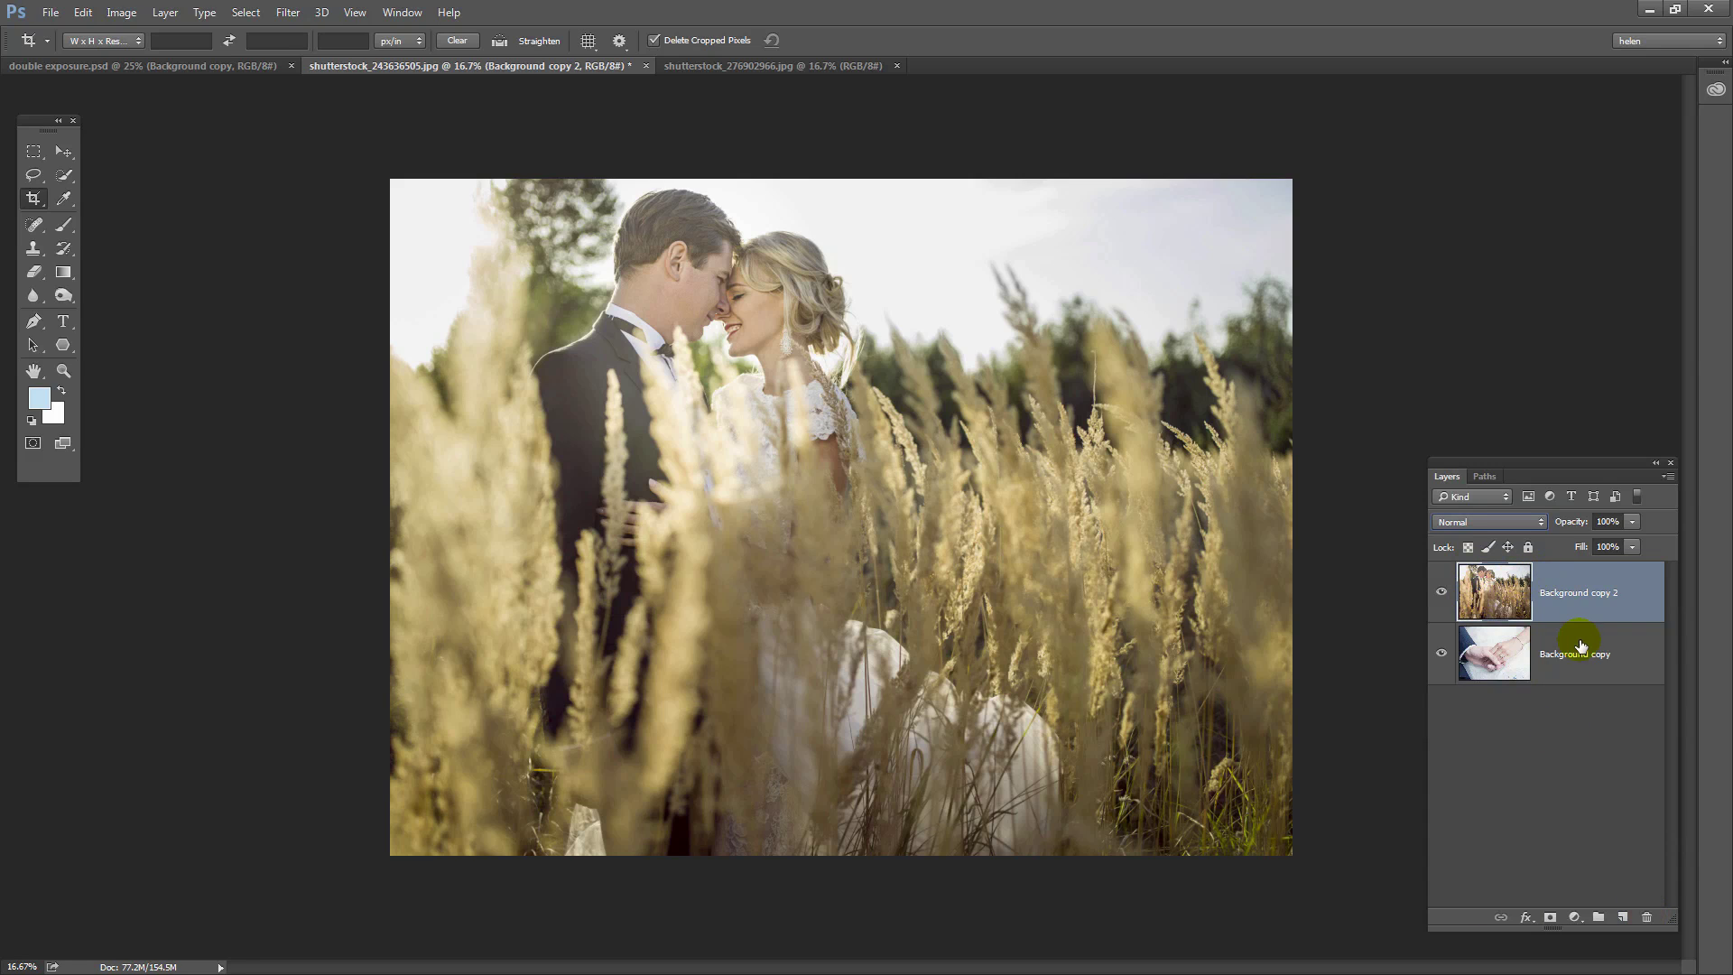
drag(1571, 658, 1622, 916)
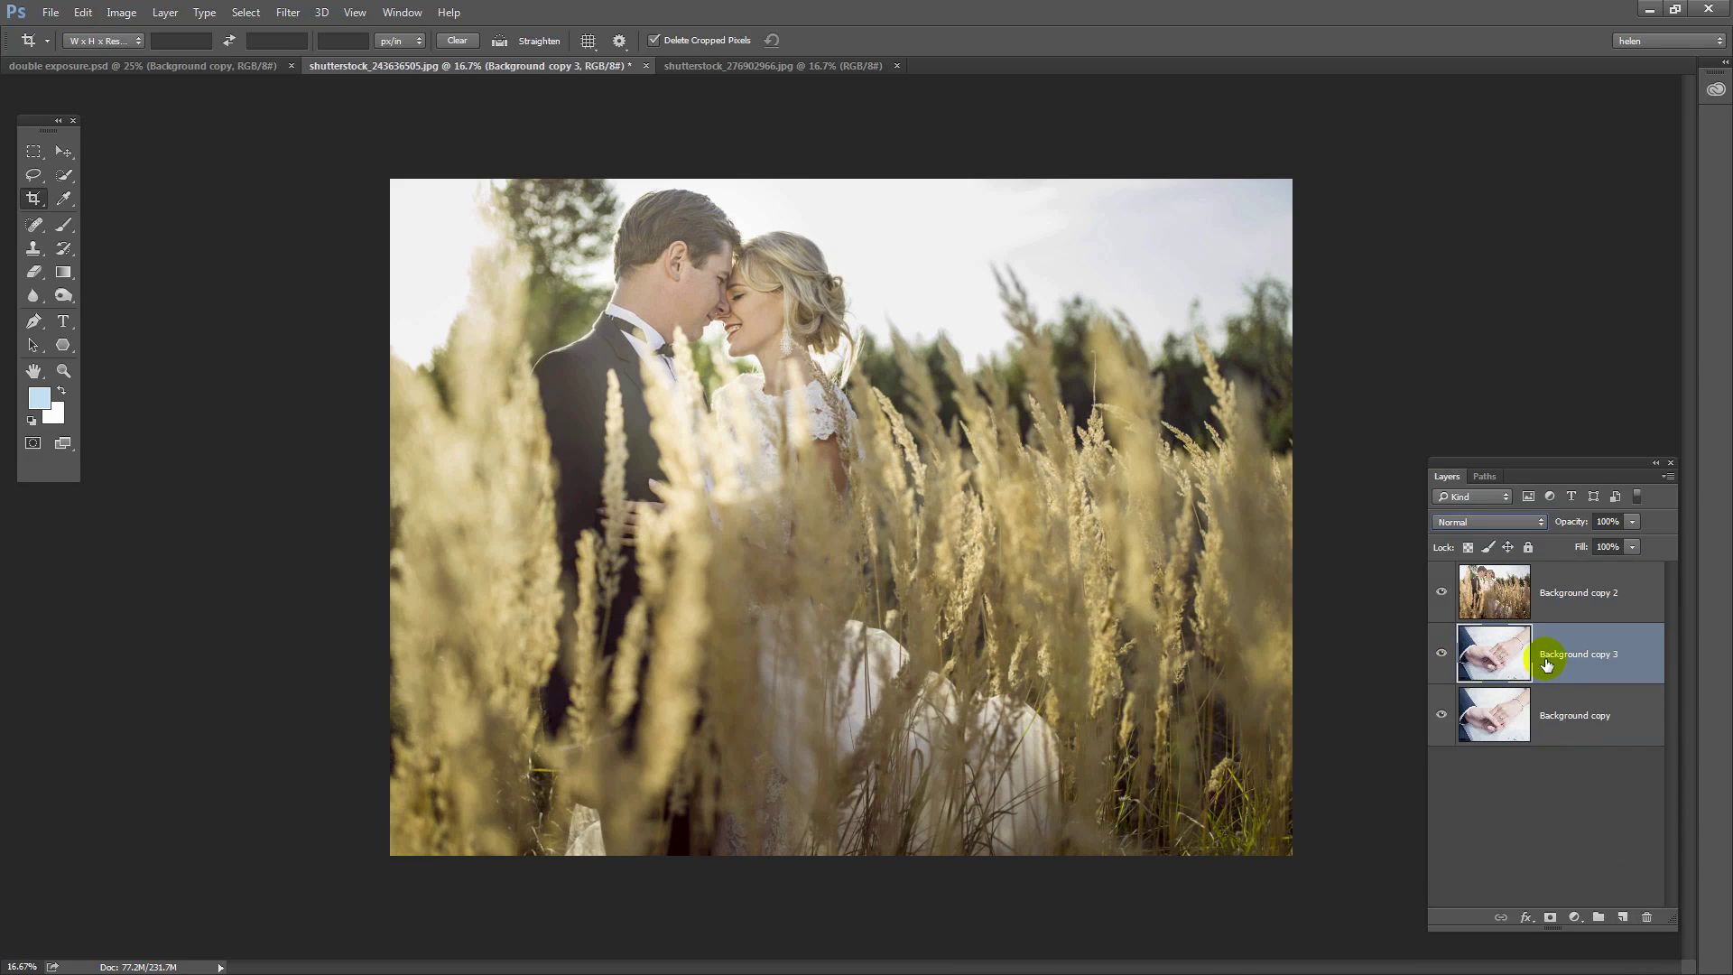
drag(1552, 656, 1550, 578)
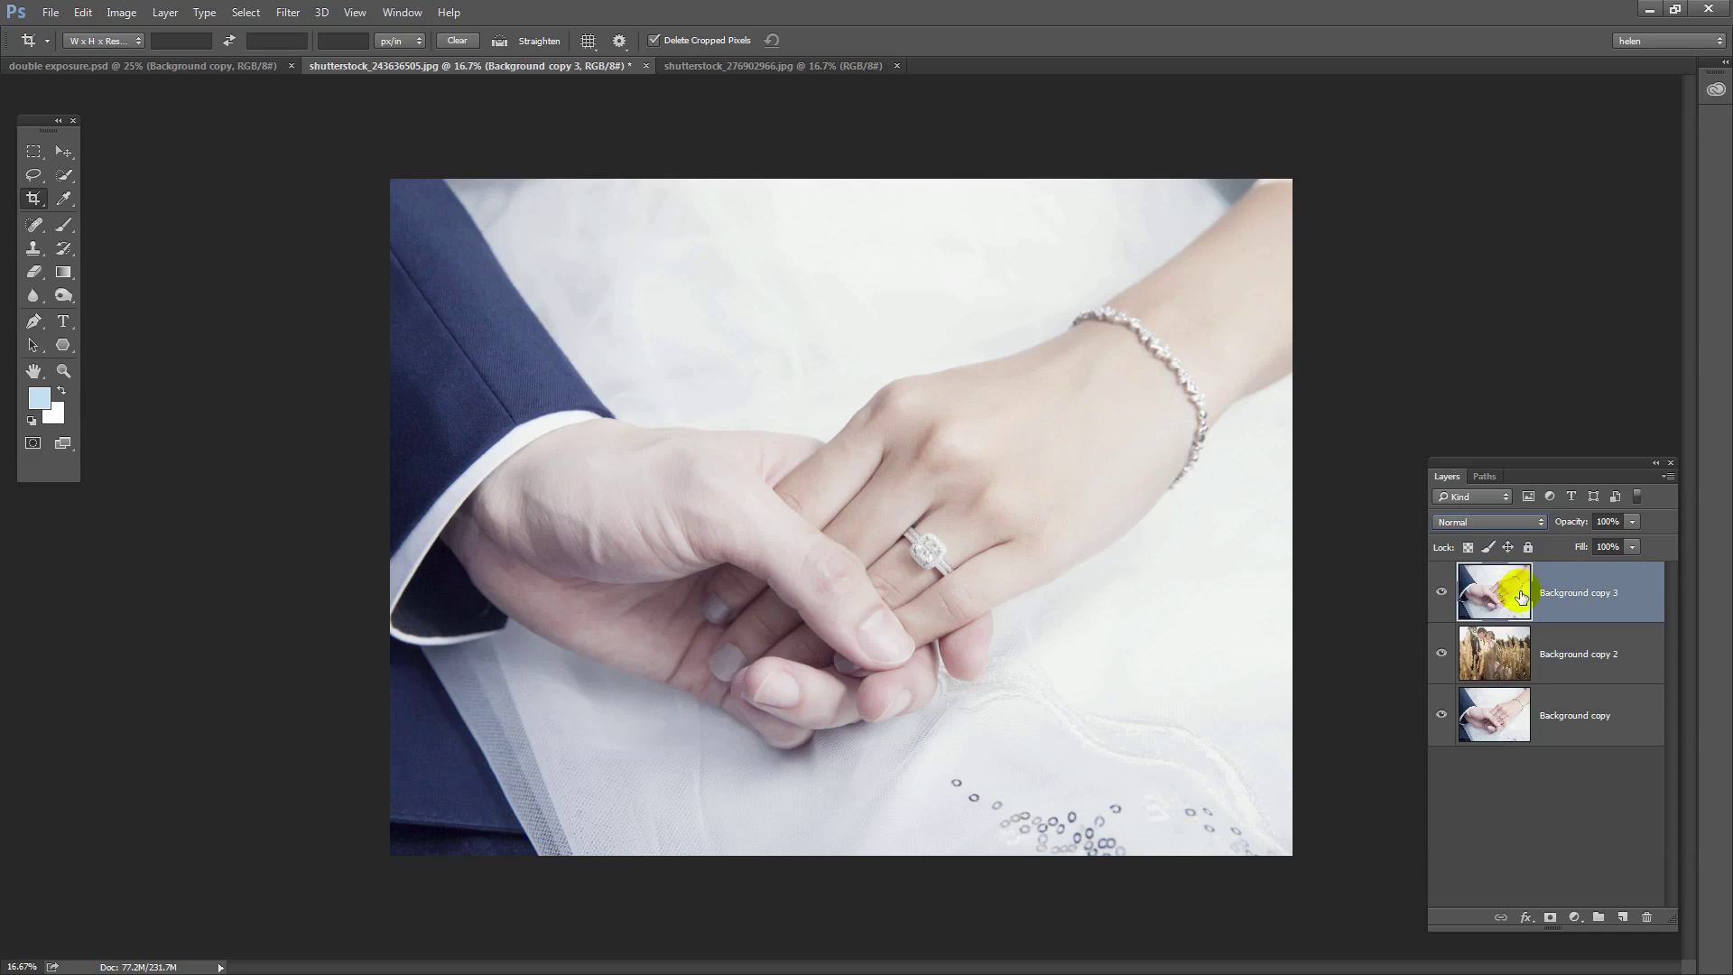
click(1489, 641)
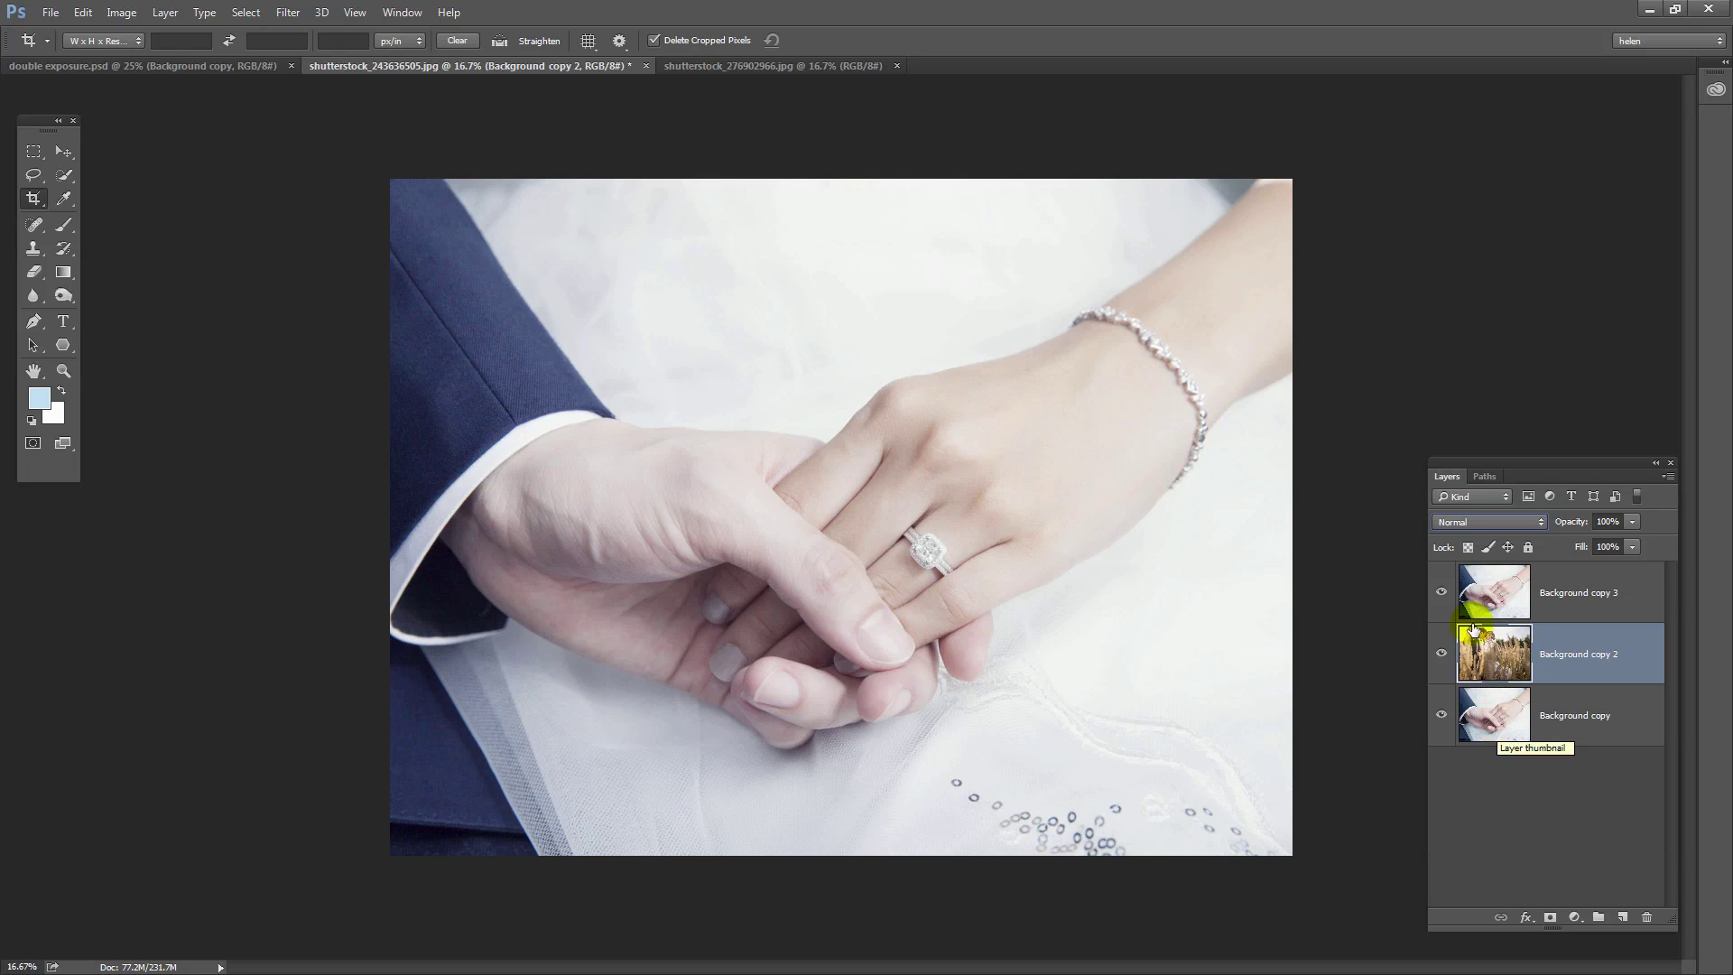
Step: Set the top hands layer 'Background copy 3' to Soft Light blending
click(1487, 589)
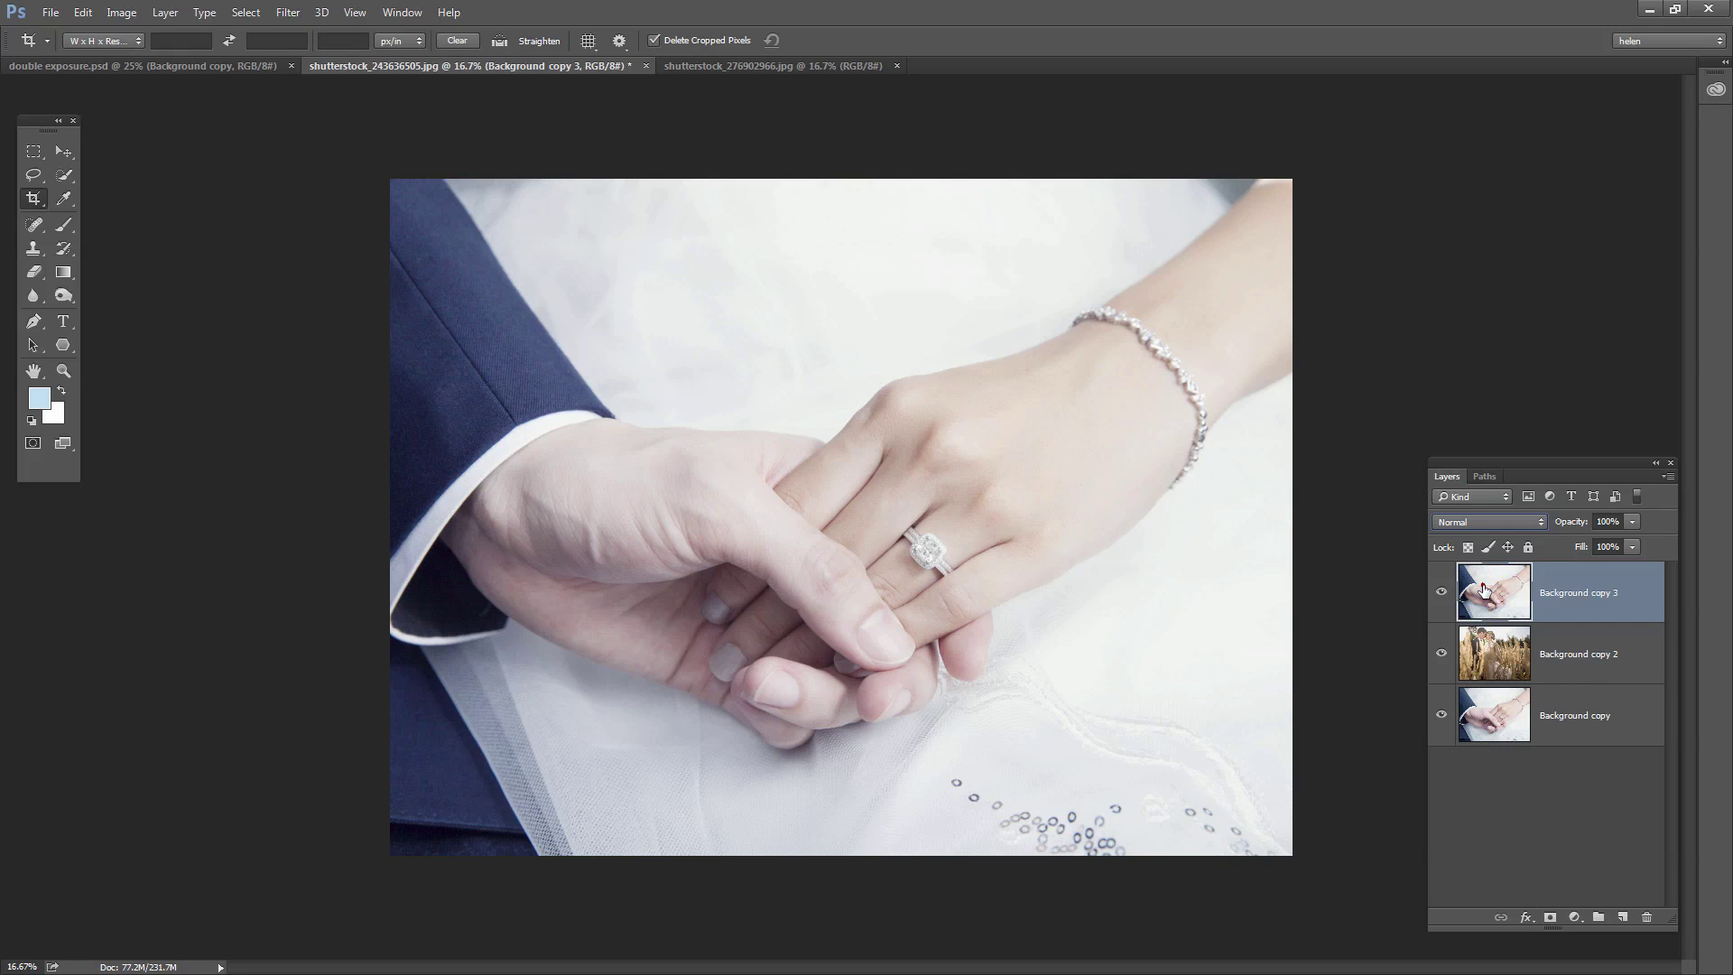
click(1464, 520)
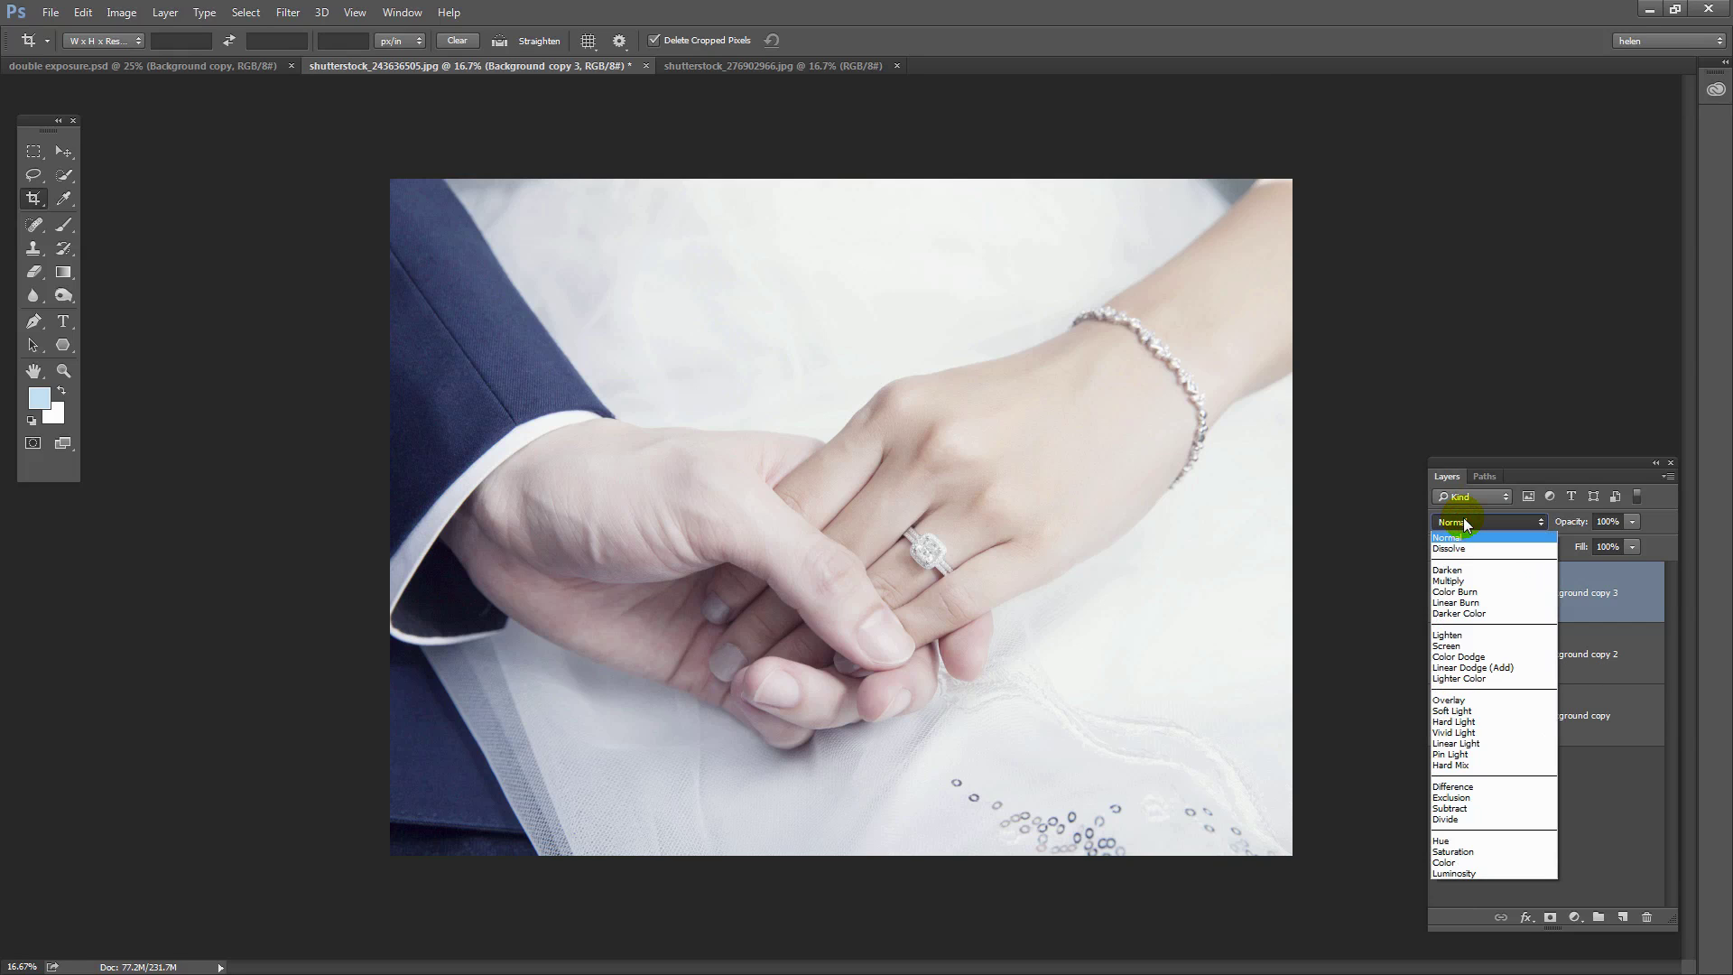
key(Down)
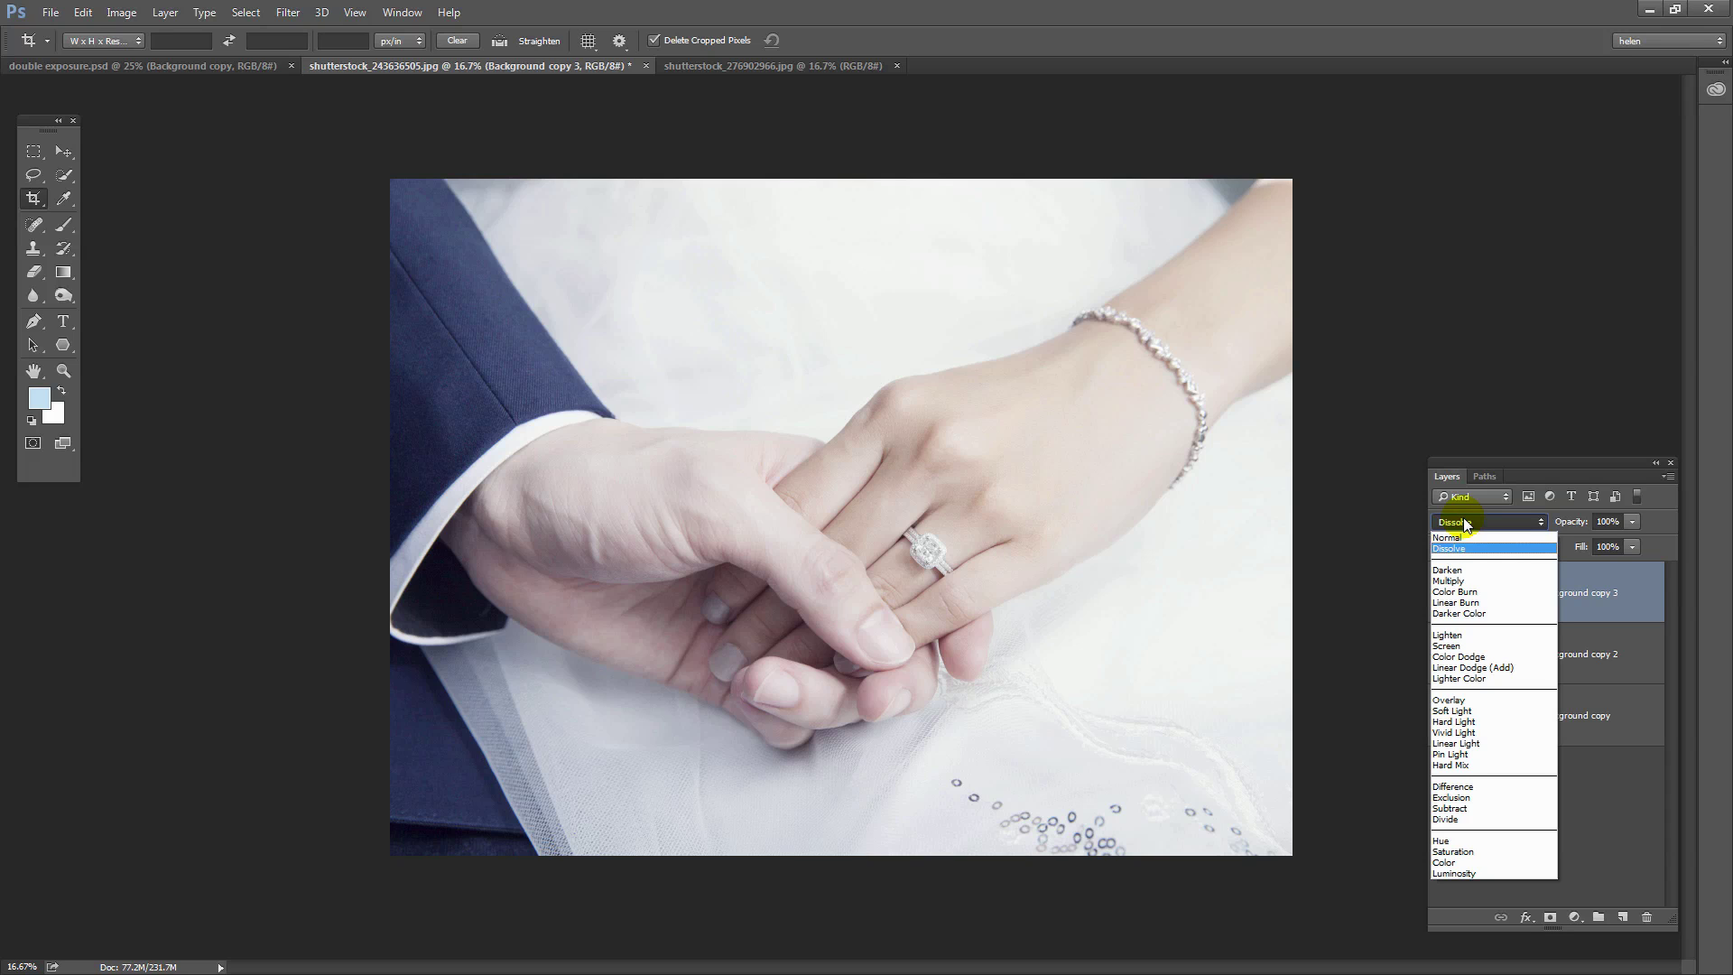
key(Down)
key(Down)
key(Return)
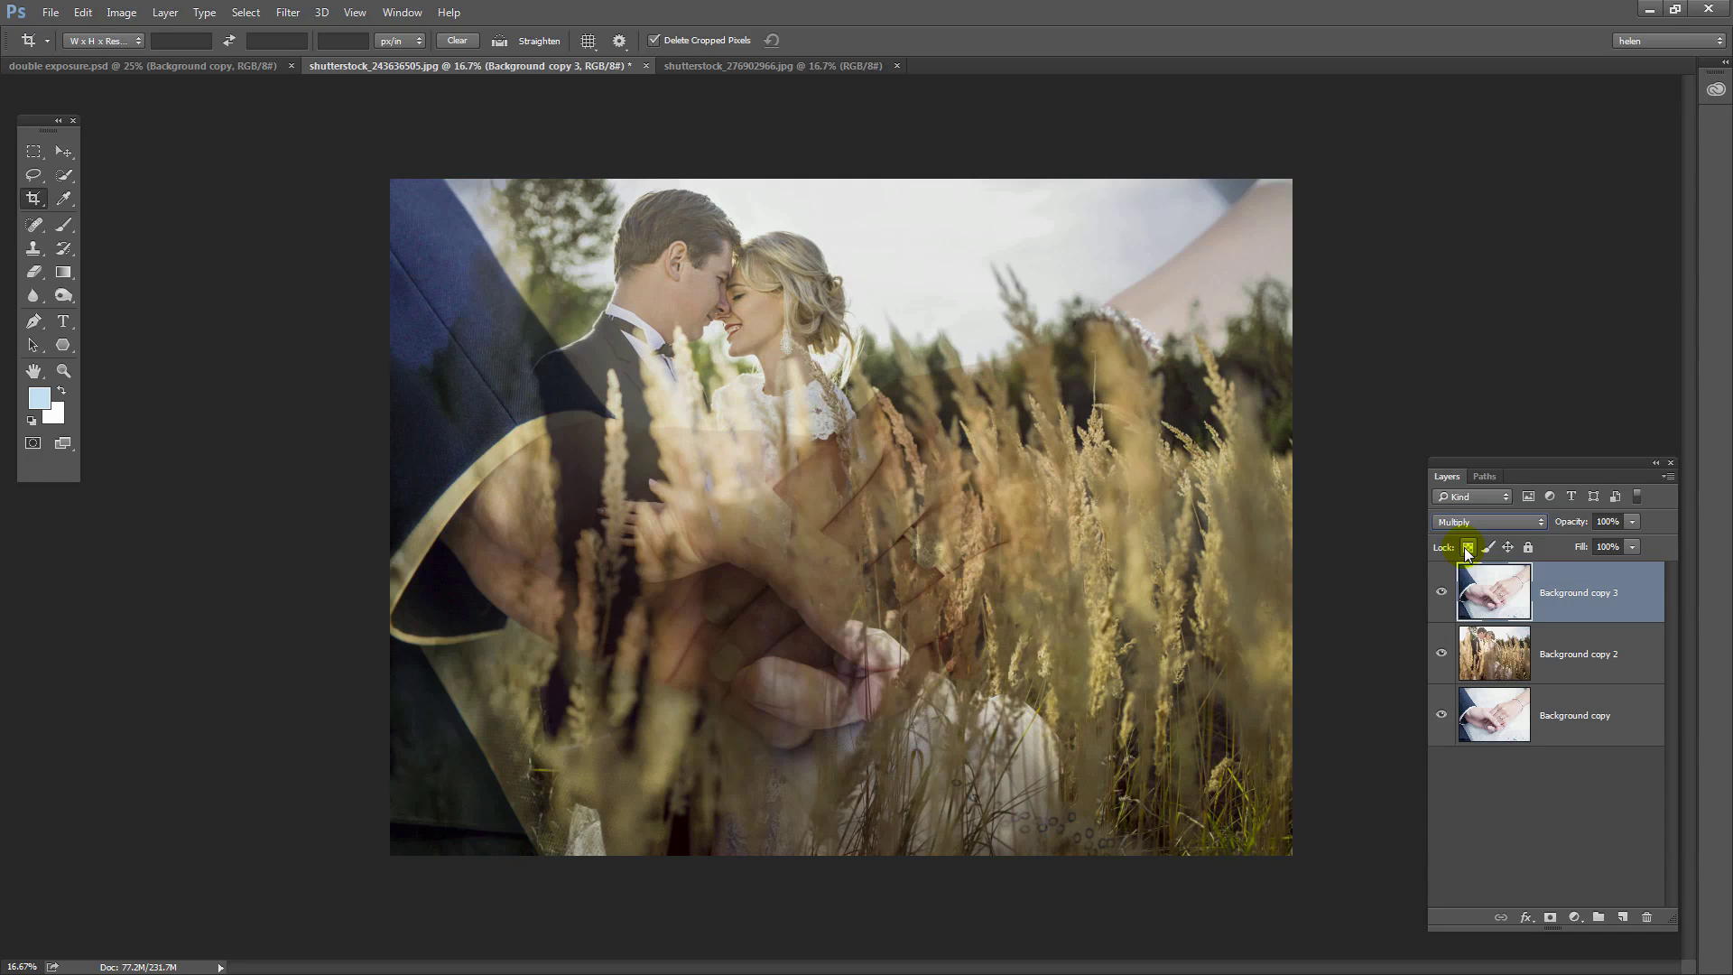
key(Down)
key(Down)
key(Down)
key(Down)
key(Down)
key(Down)
key(Down)
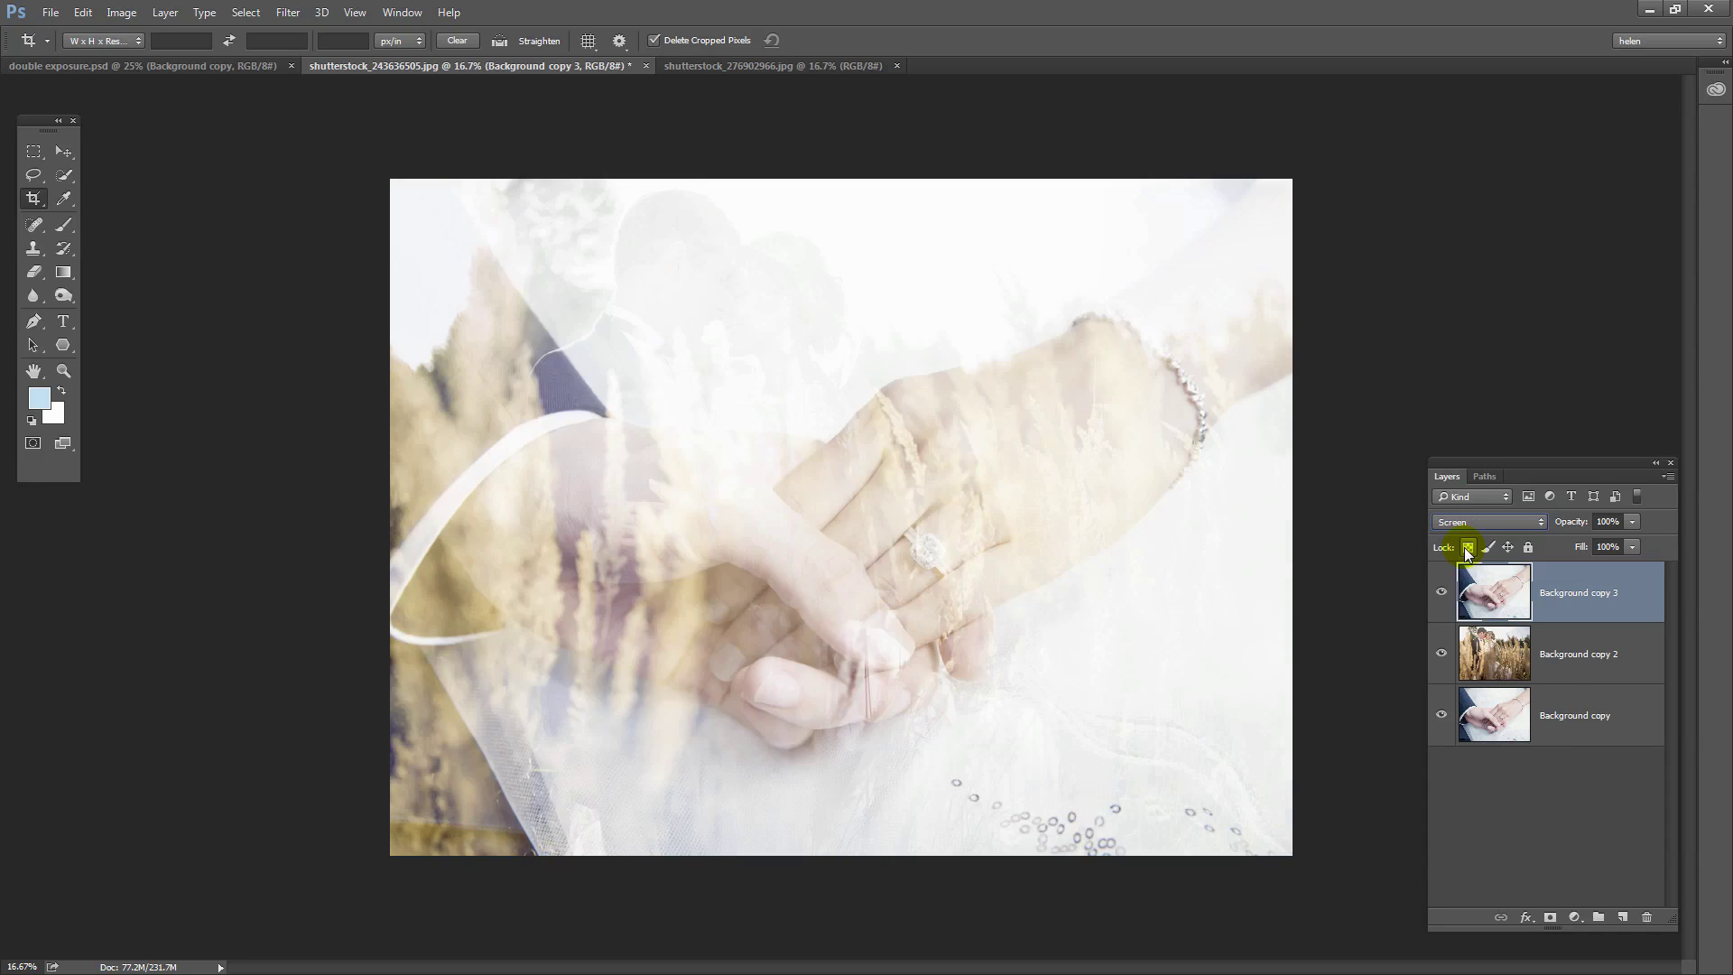
key(Down)
key(Down)
key(Down)
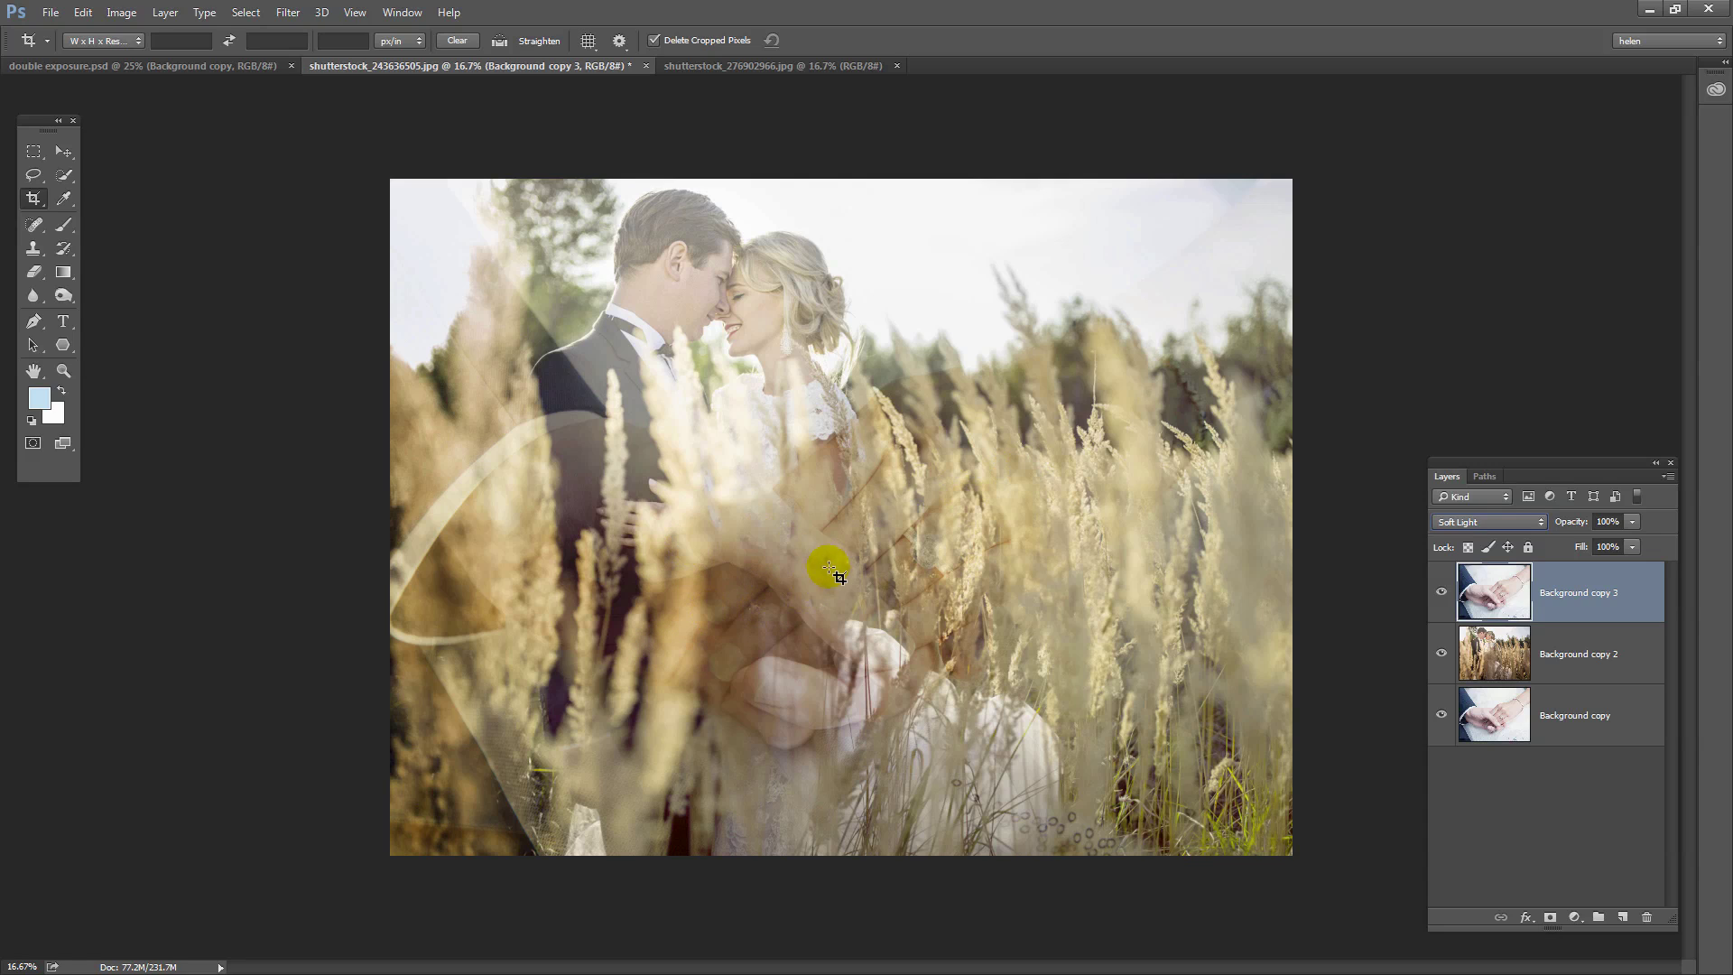
Step: Lower the wheat-field layer 'Background copy 2' to about 59% opacity
click(1493, 652)
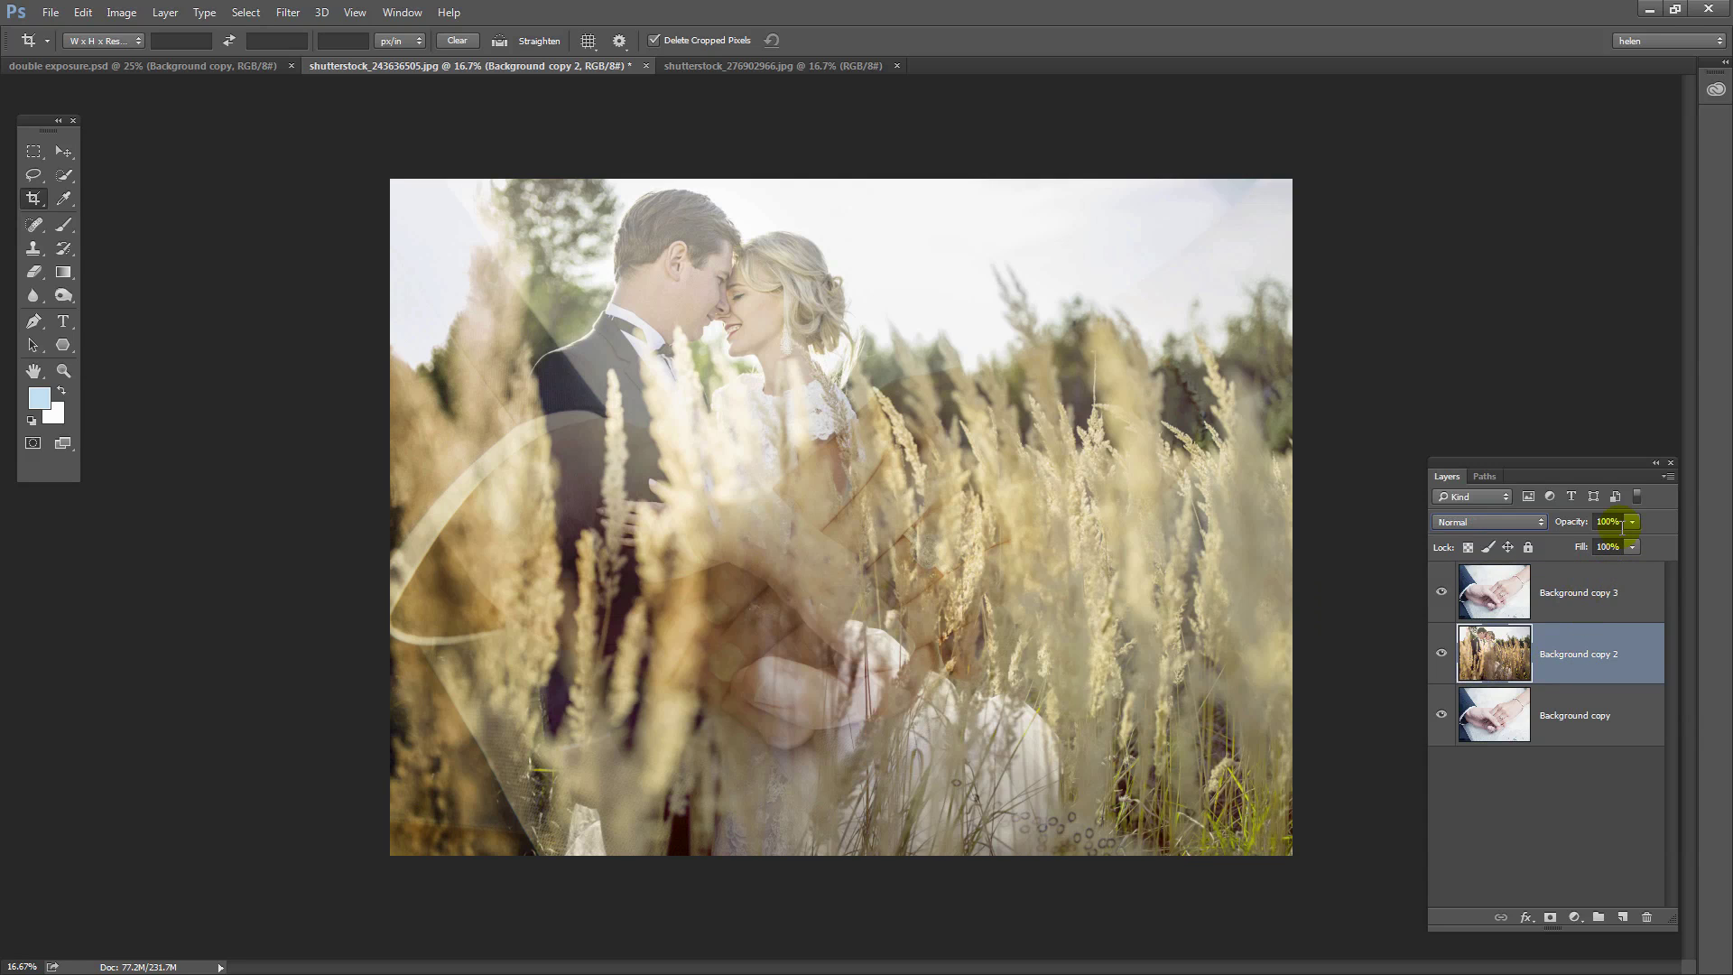
drag(1578, 527, 1568, 527)
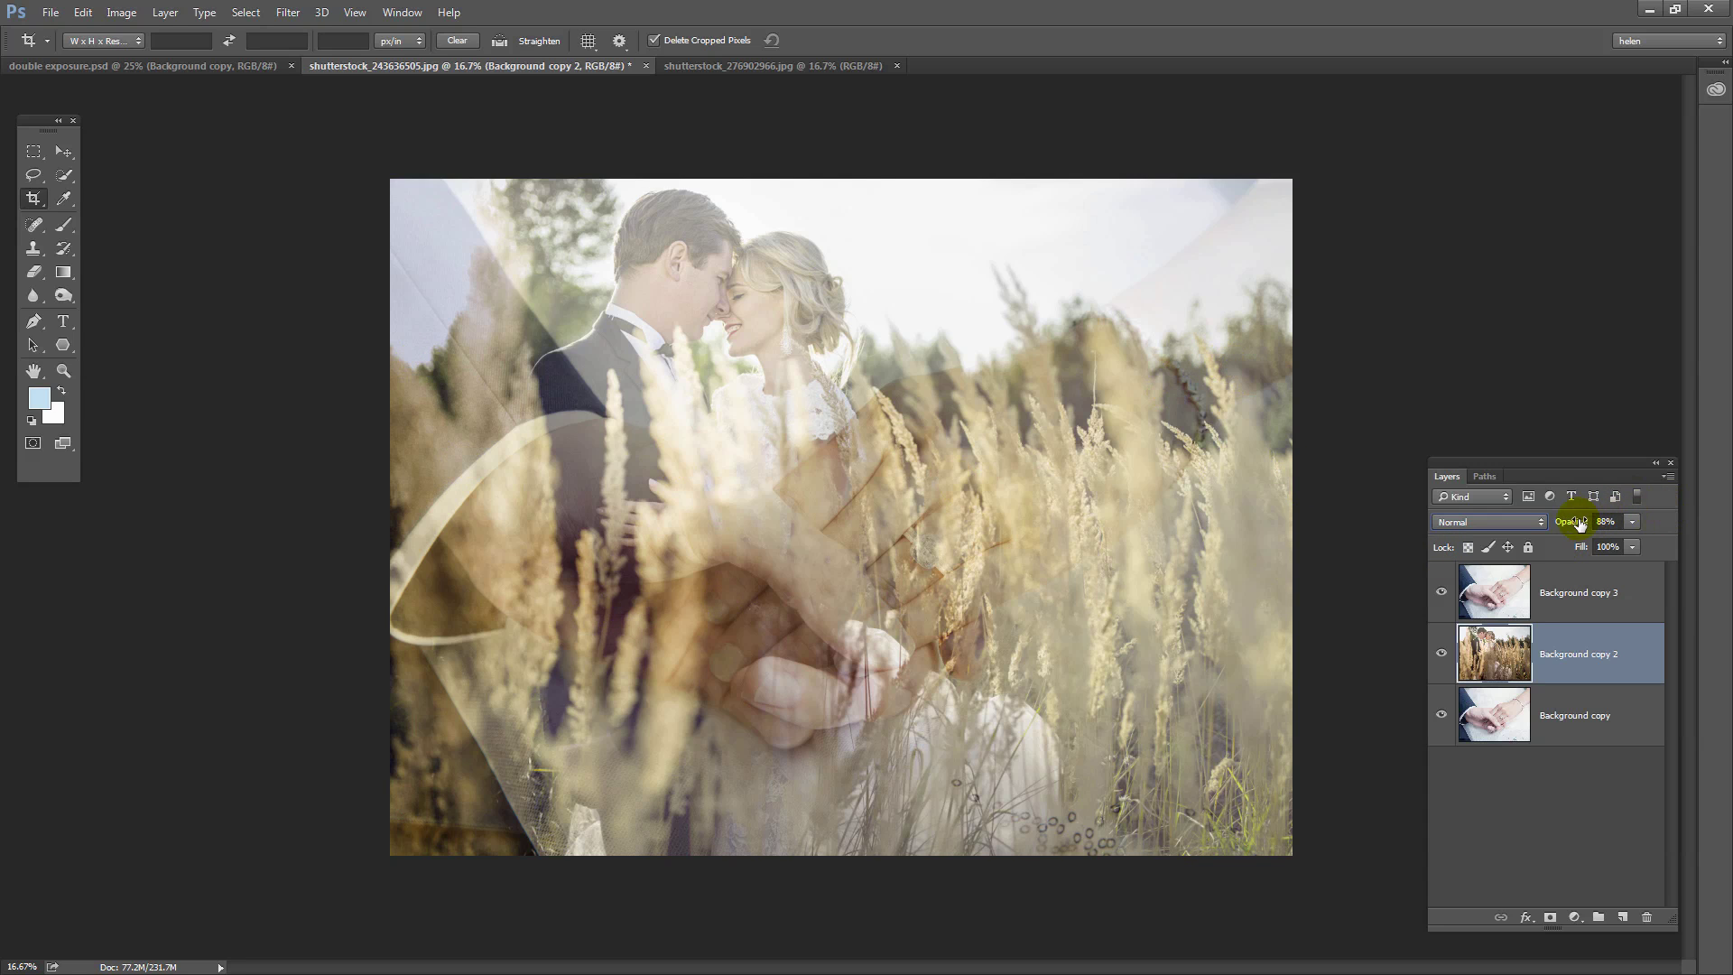
drag(1580, 526, 1546, 528)
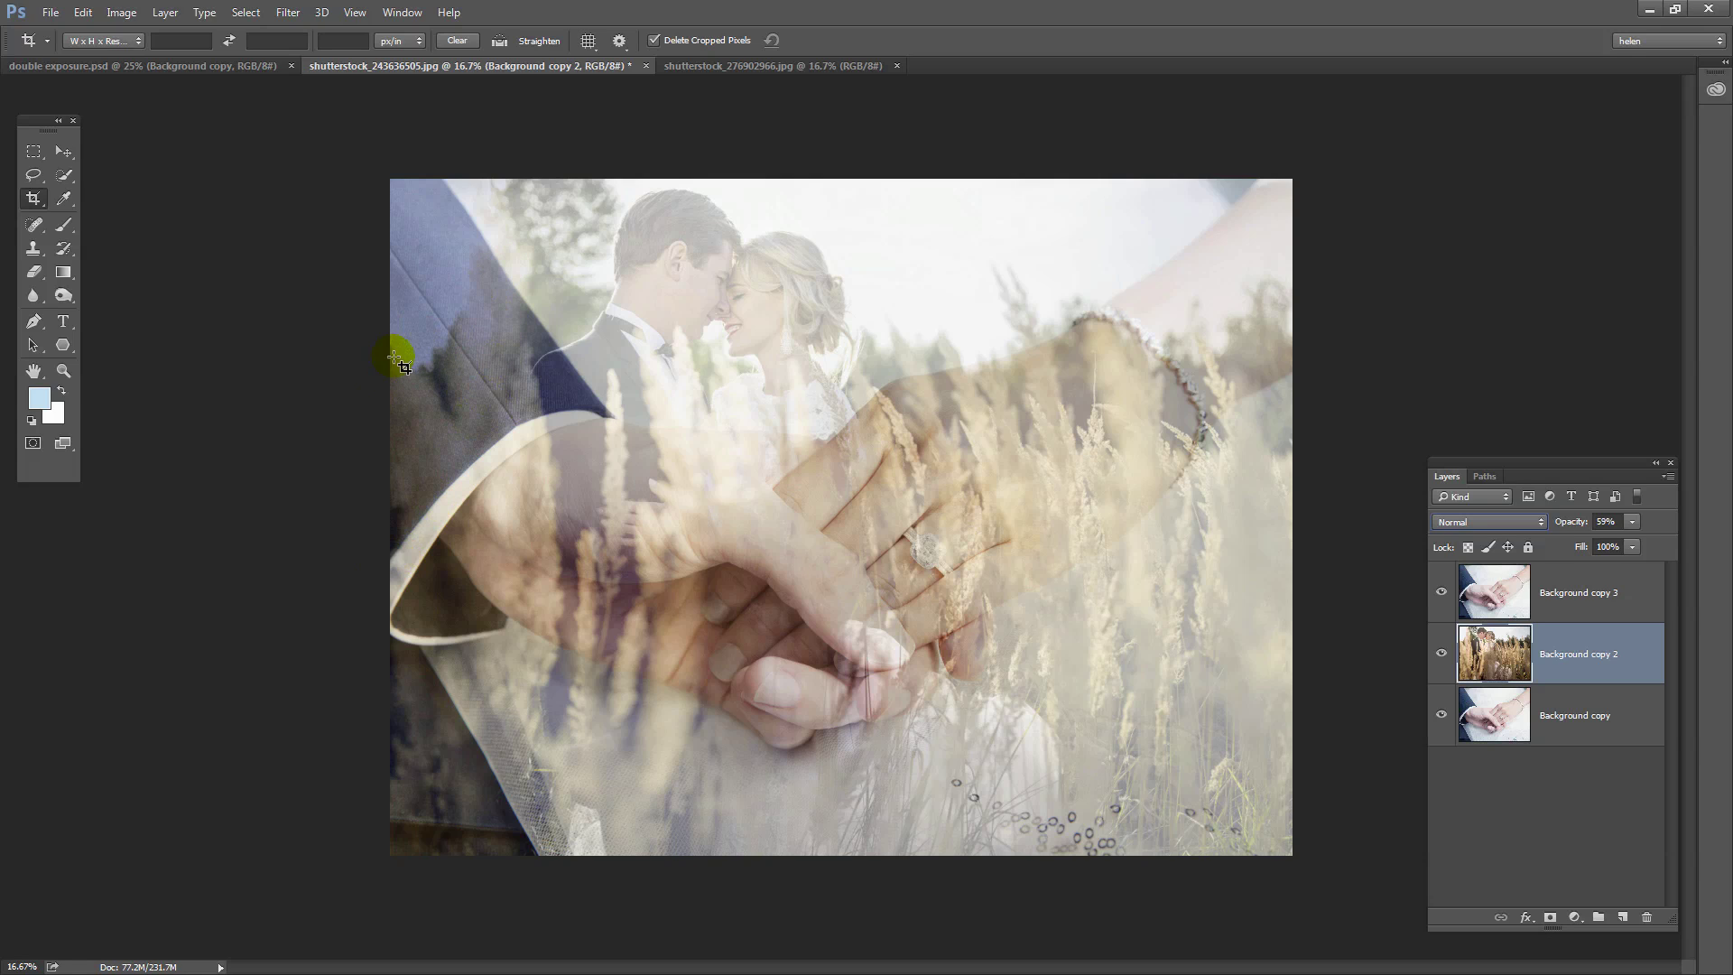
click(1571, 601)
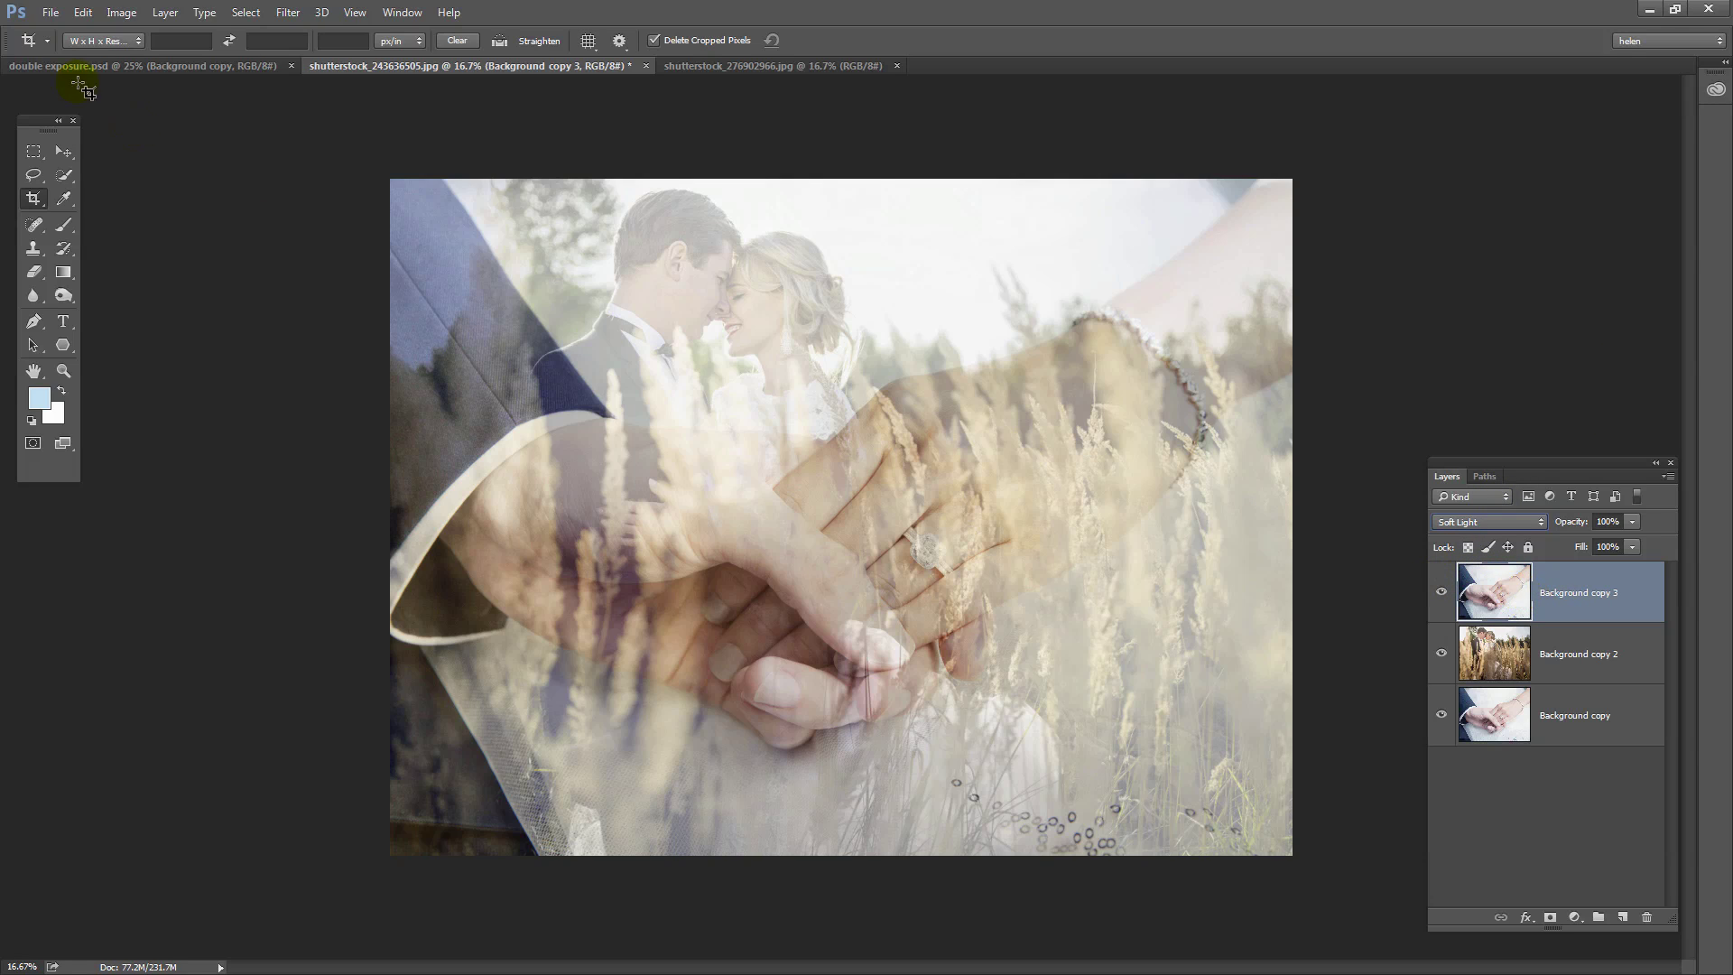
Step: Add a Curves 1 adjustment layer clipped to the hands layer
click(162, 13)
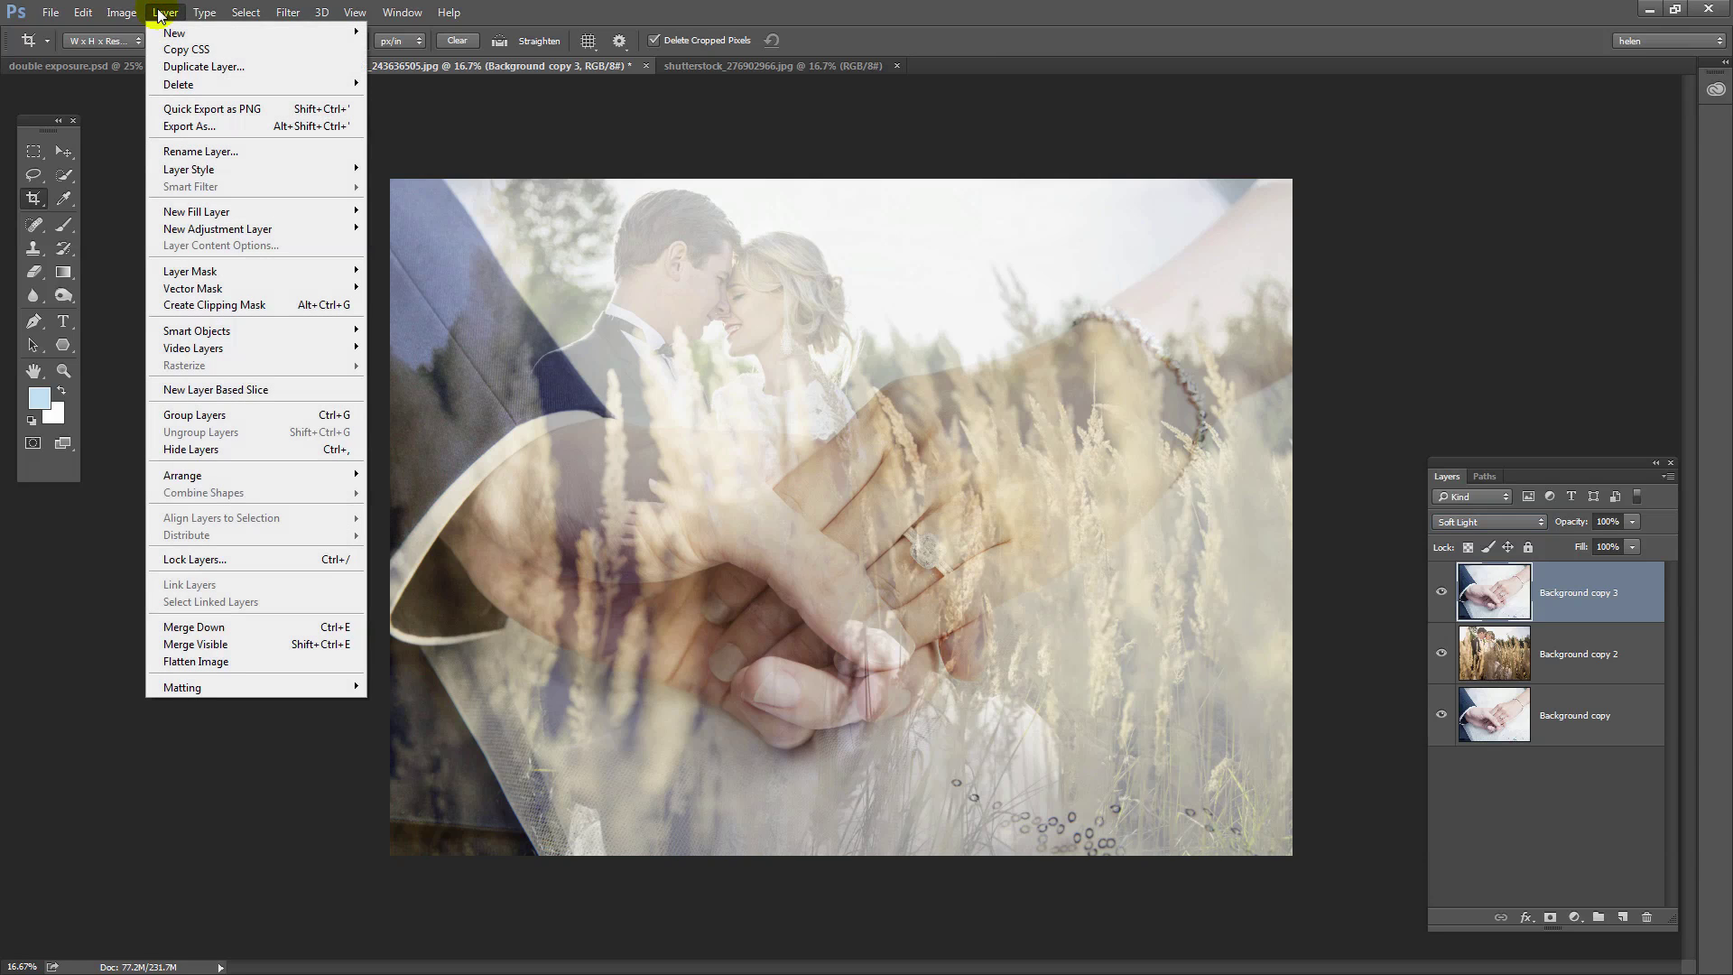
mouse_move(252, 228)
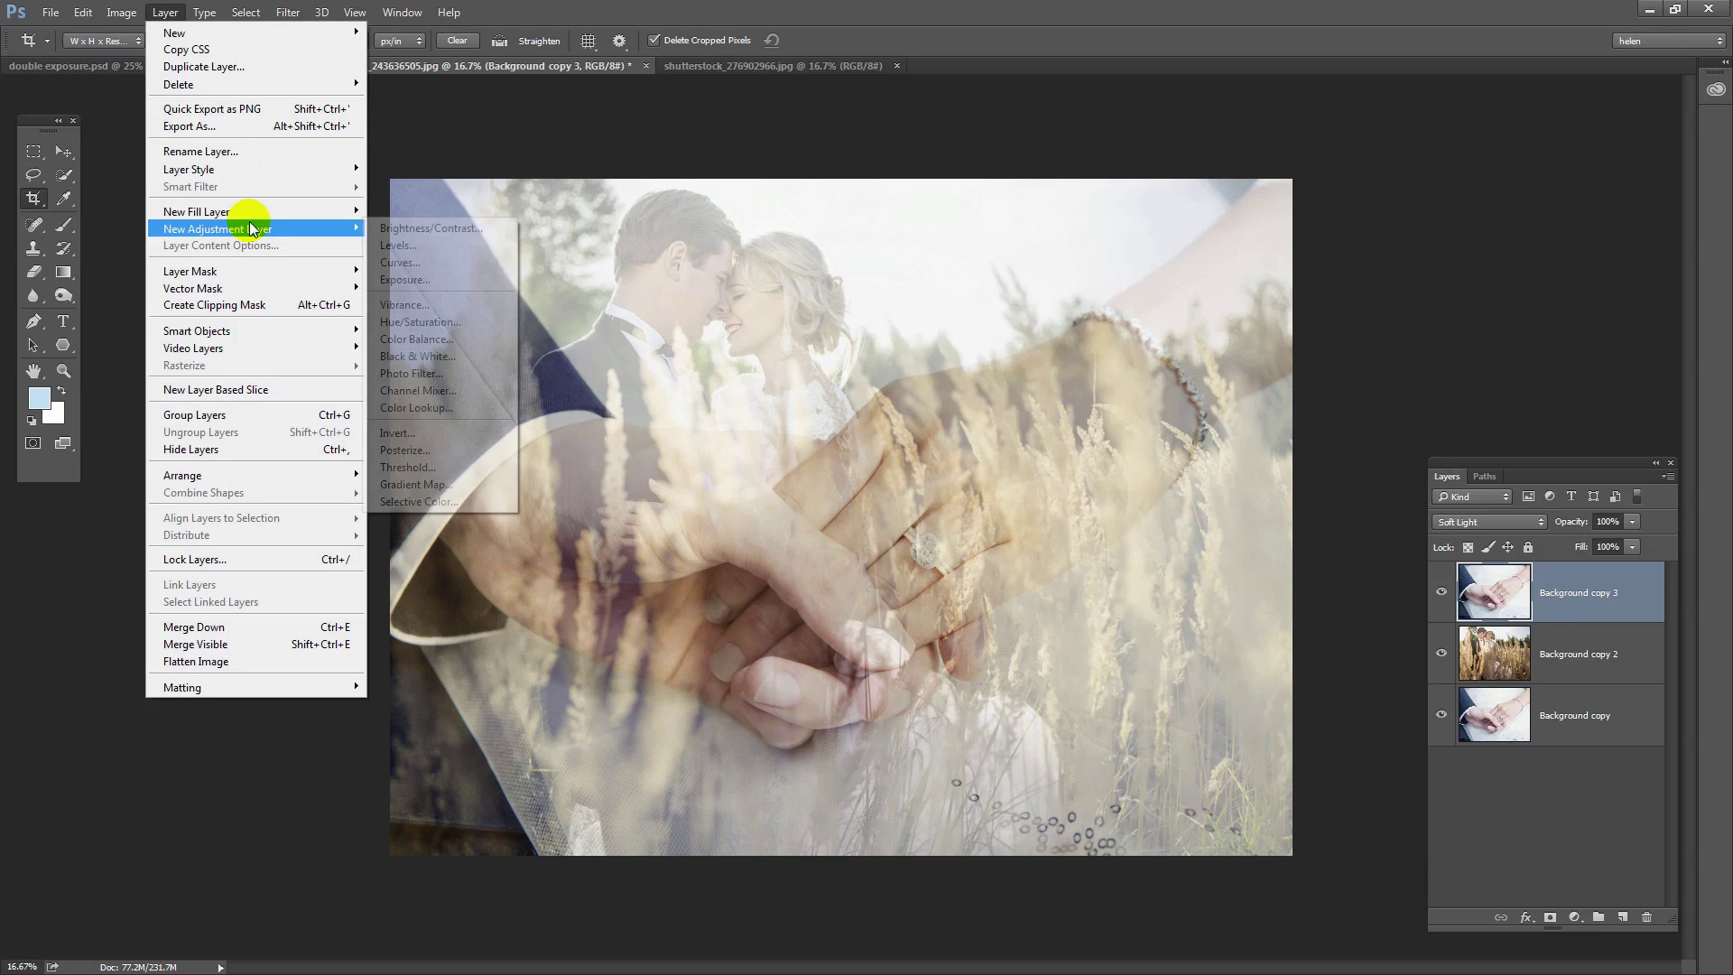
click(434, 264)
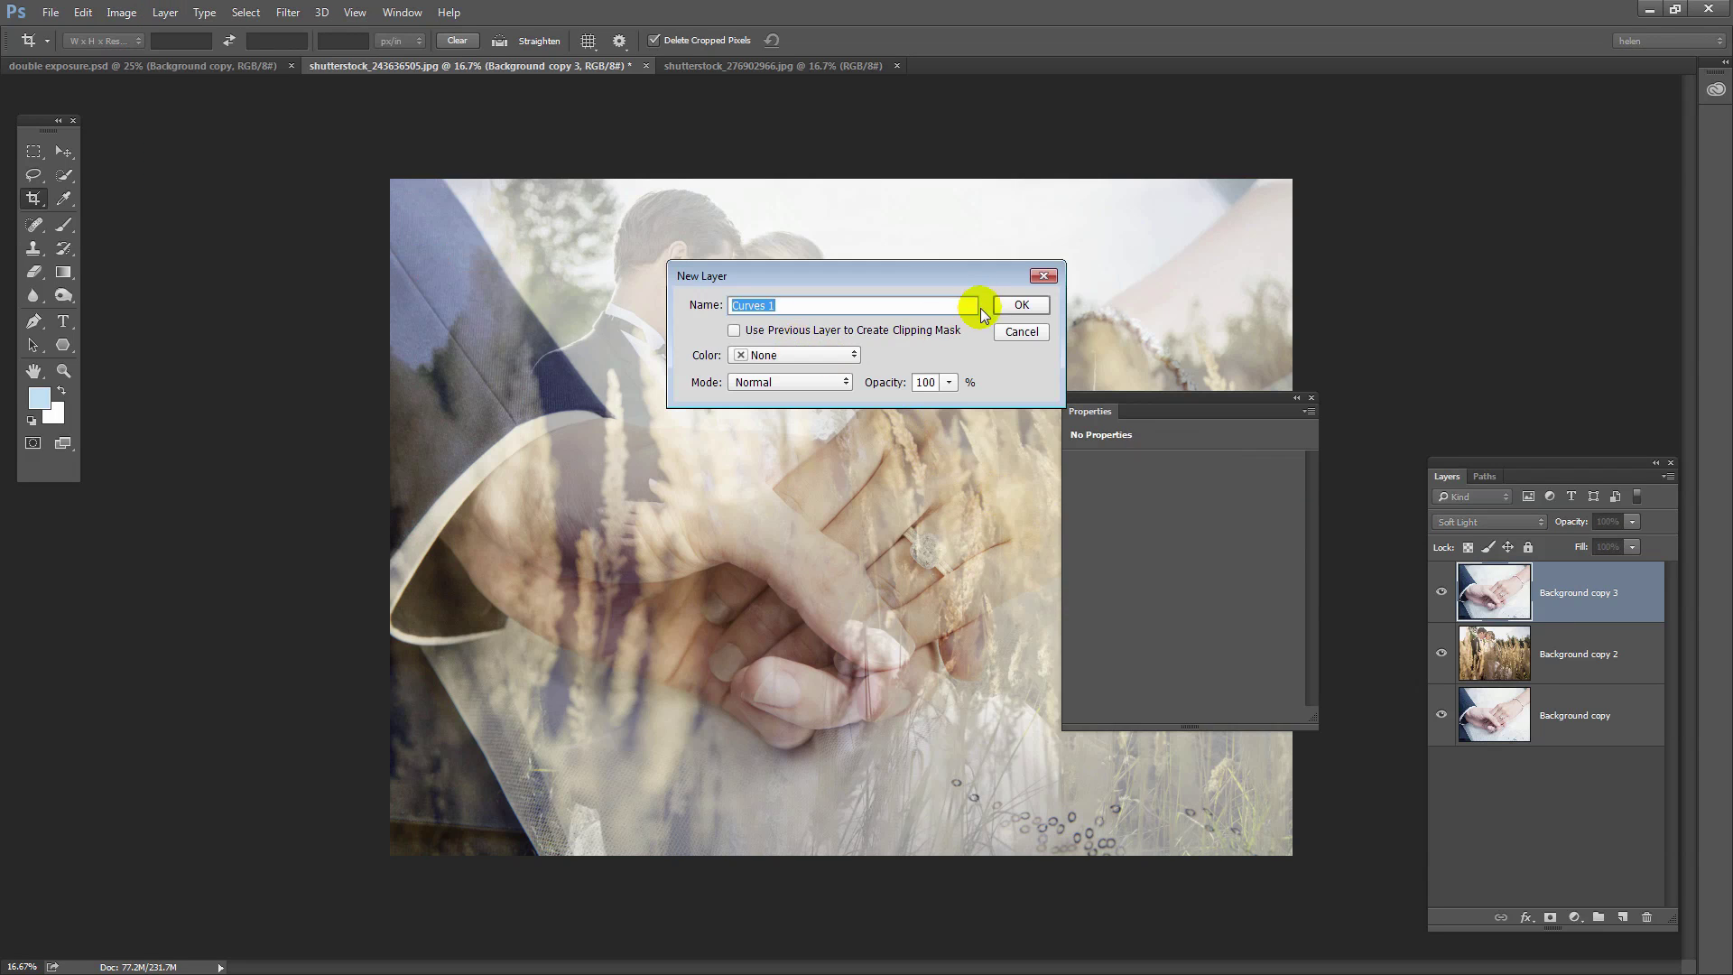
click(1021, 305)
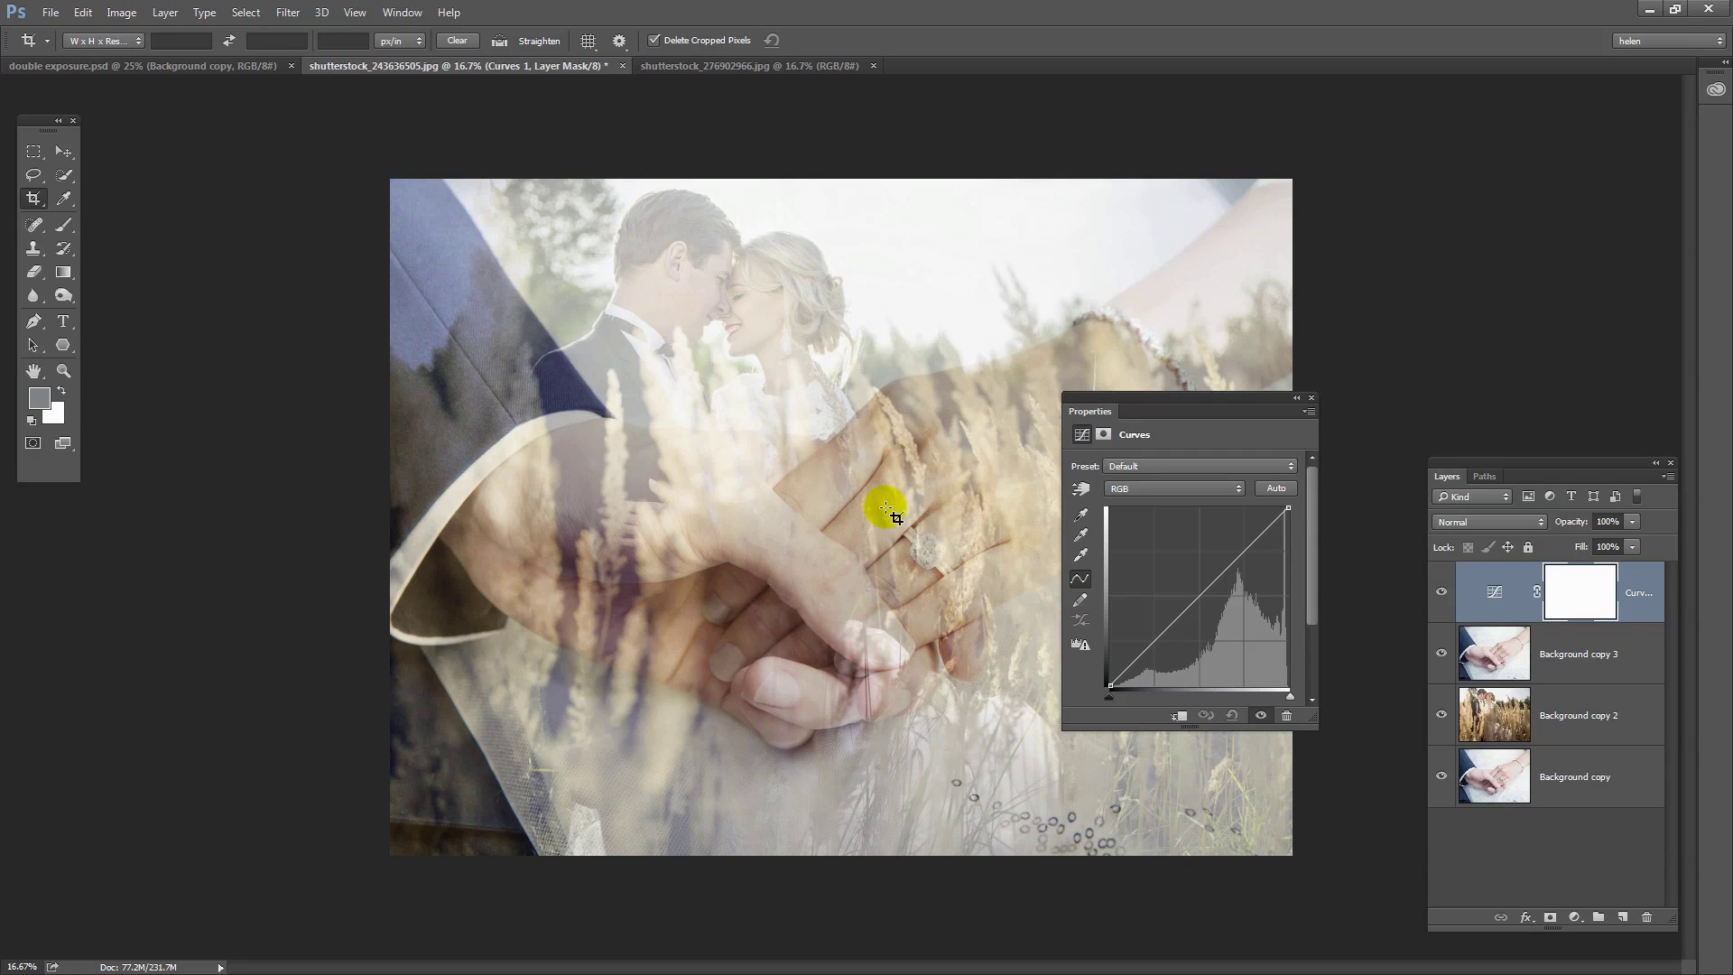
click(1181, 716)
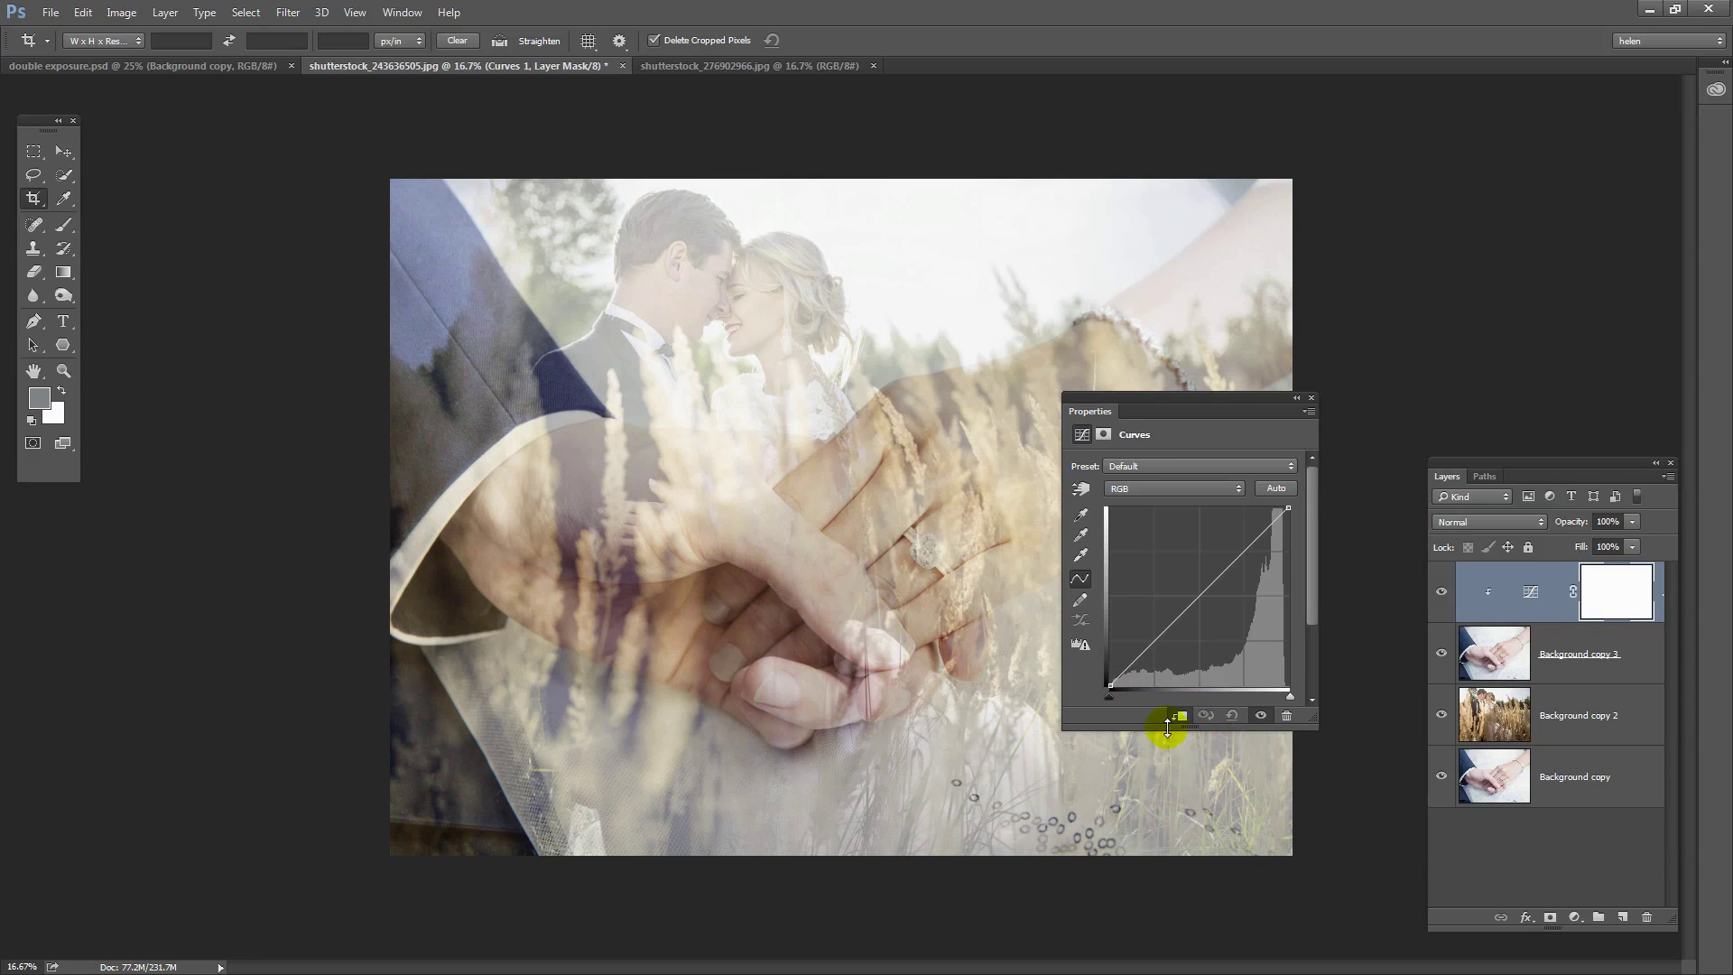
Step: Bow the Curves 1 curve upward to brighten and soften the hands
click(1488, 663)
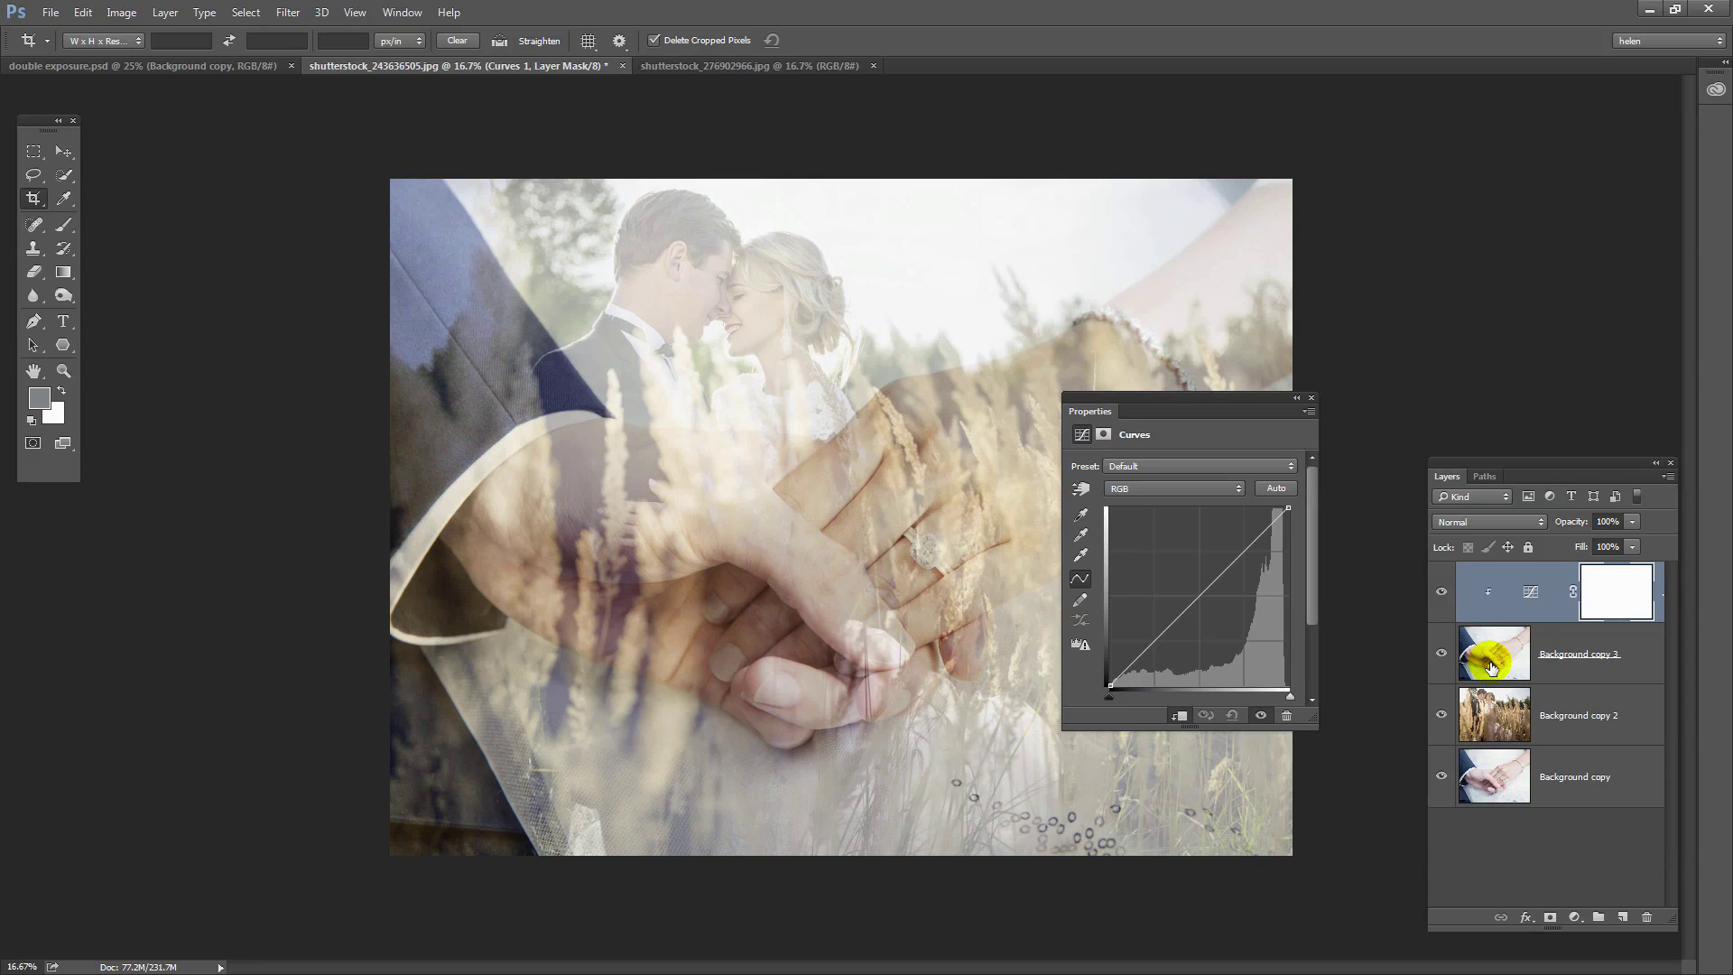
click(1302, 643)
mouse_move(1157, 634)
mouse_down()
mouse_move(1134, 621)
mouse_move(1128, 644)
mouse_up()
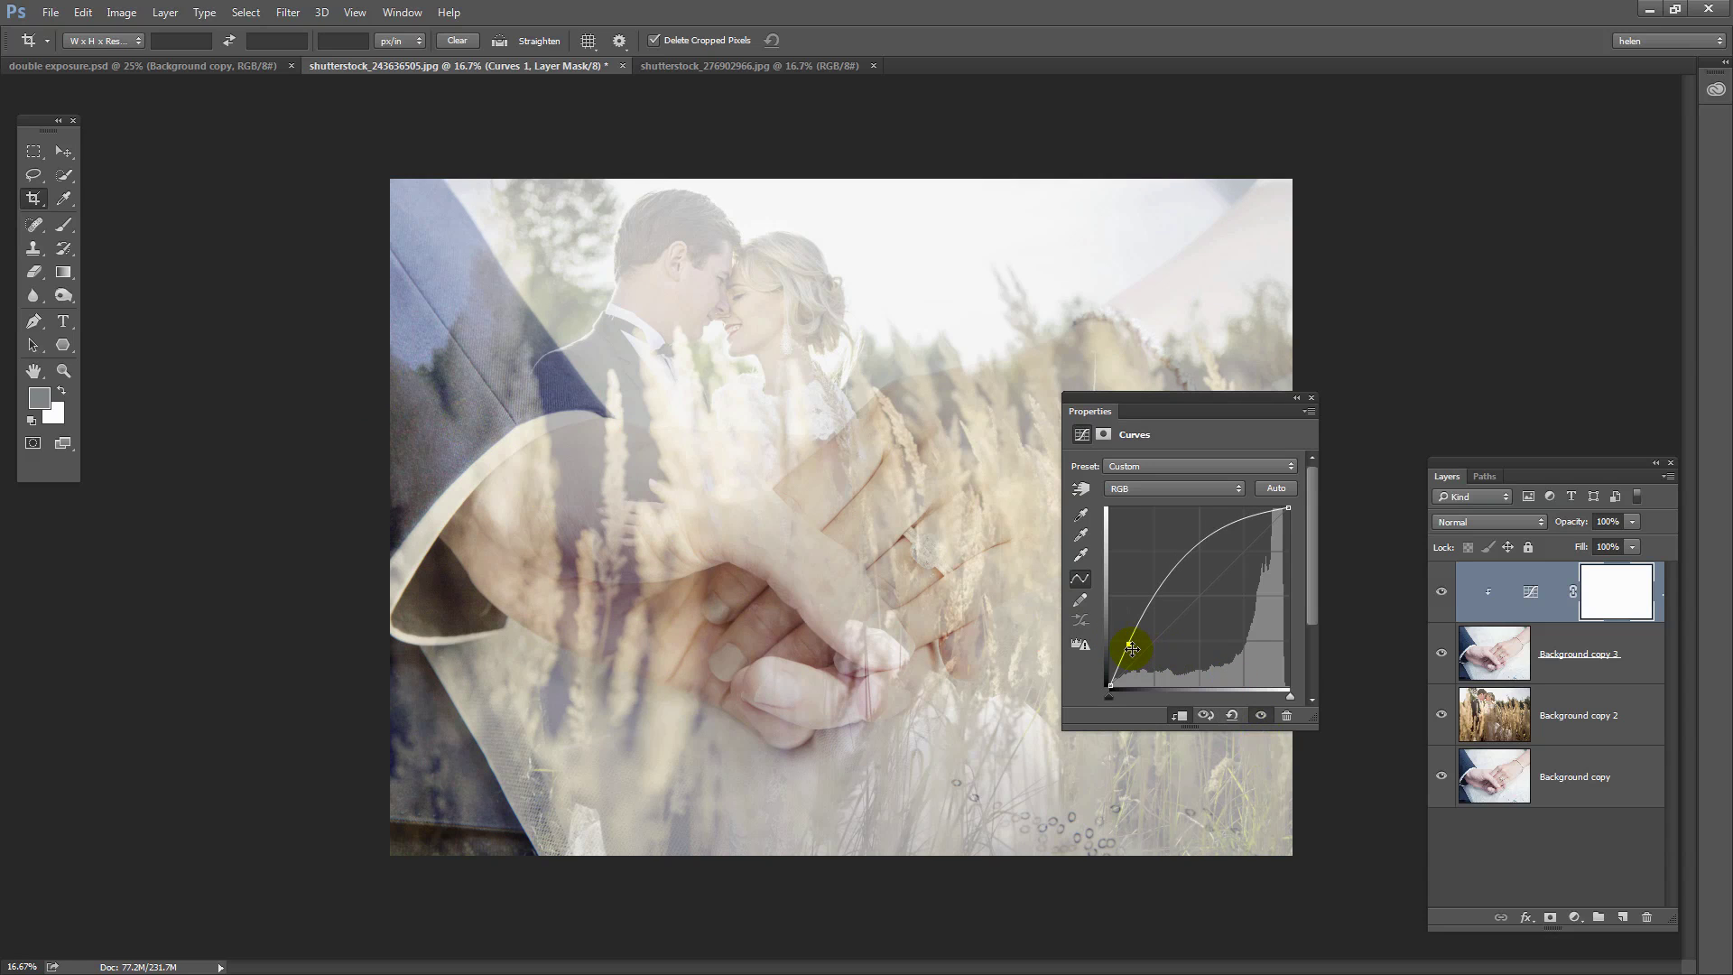
drag(1130, 645, 1126, 644)
click(1169, 361)
click(1312, 398)
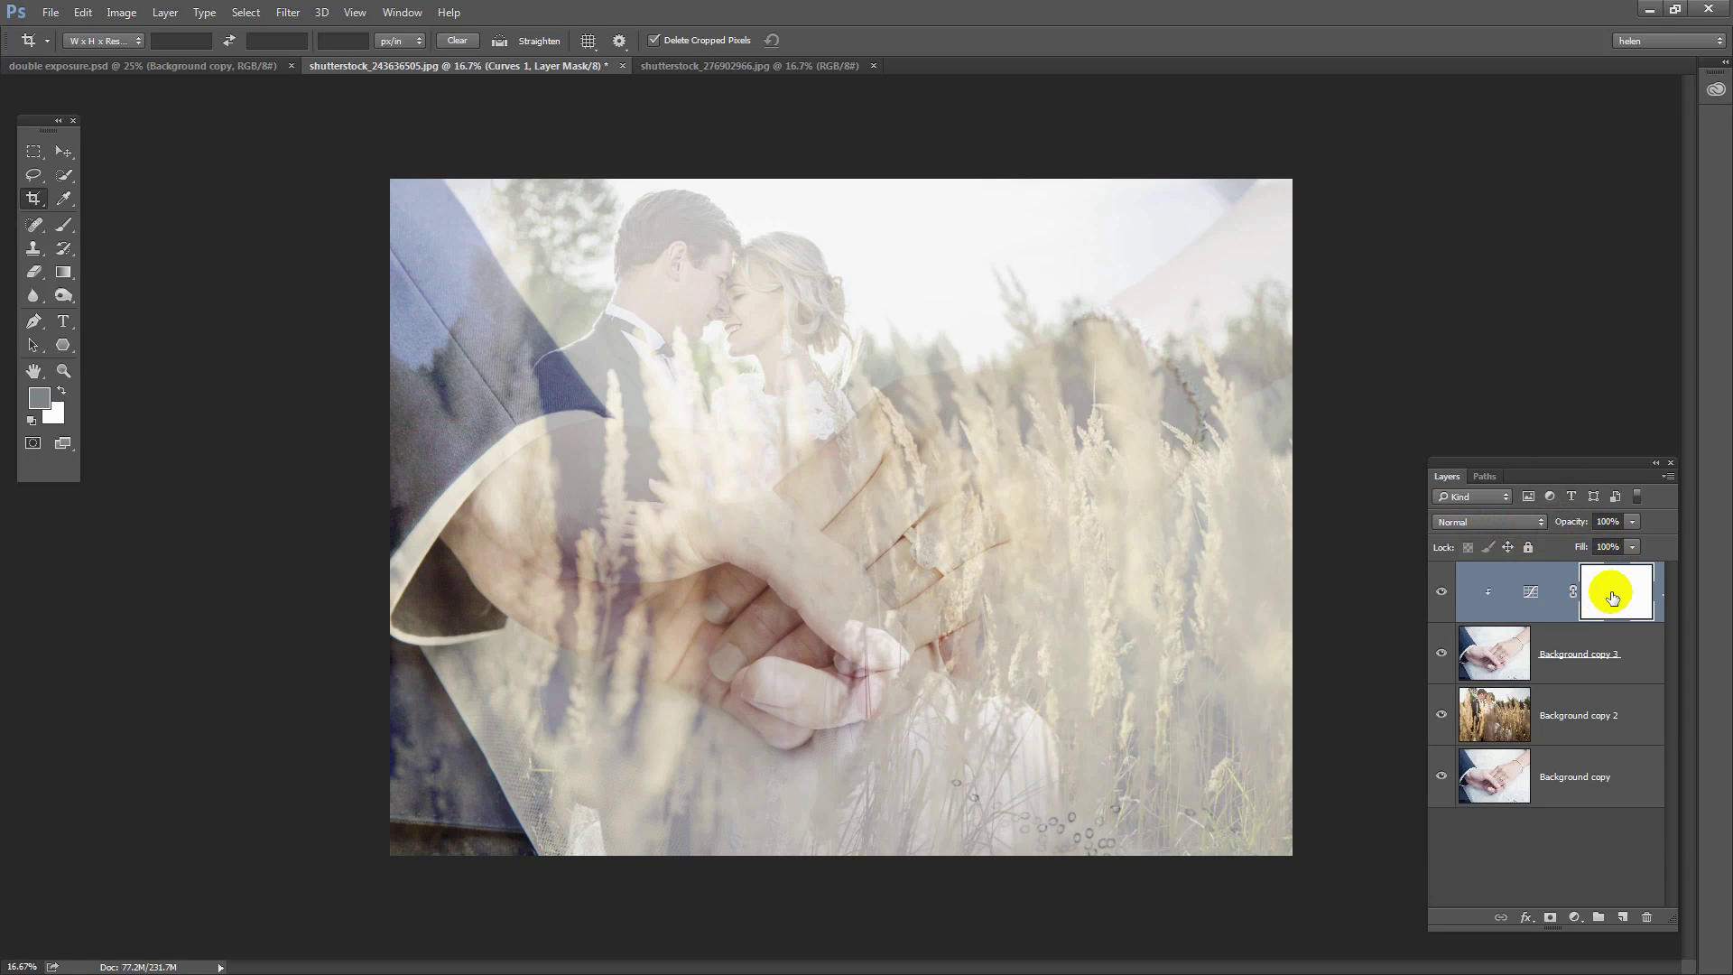
Step: Select the Gradient tool with a black-to-white preset
click(1494, 598)
click(63, 272)
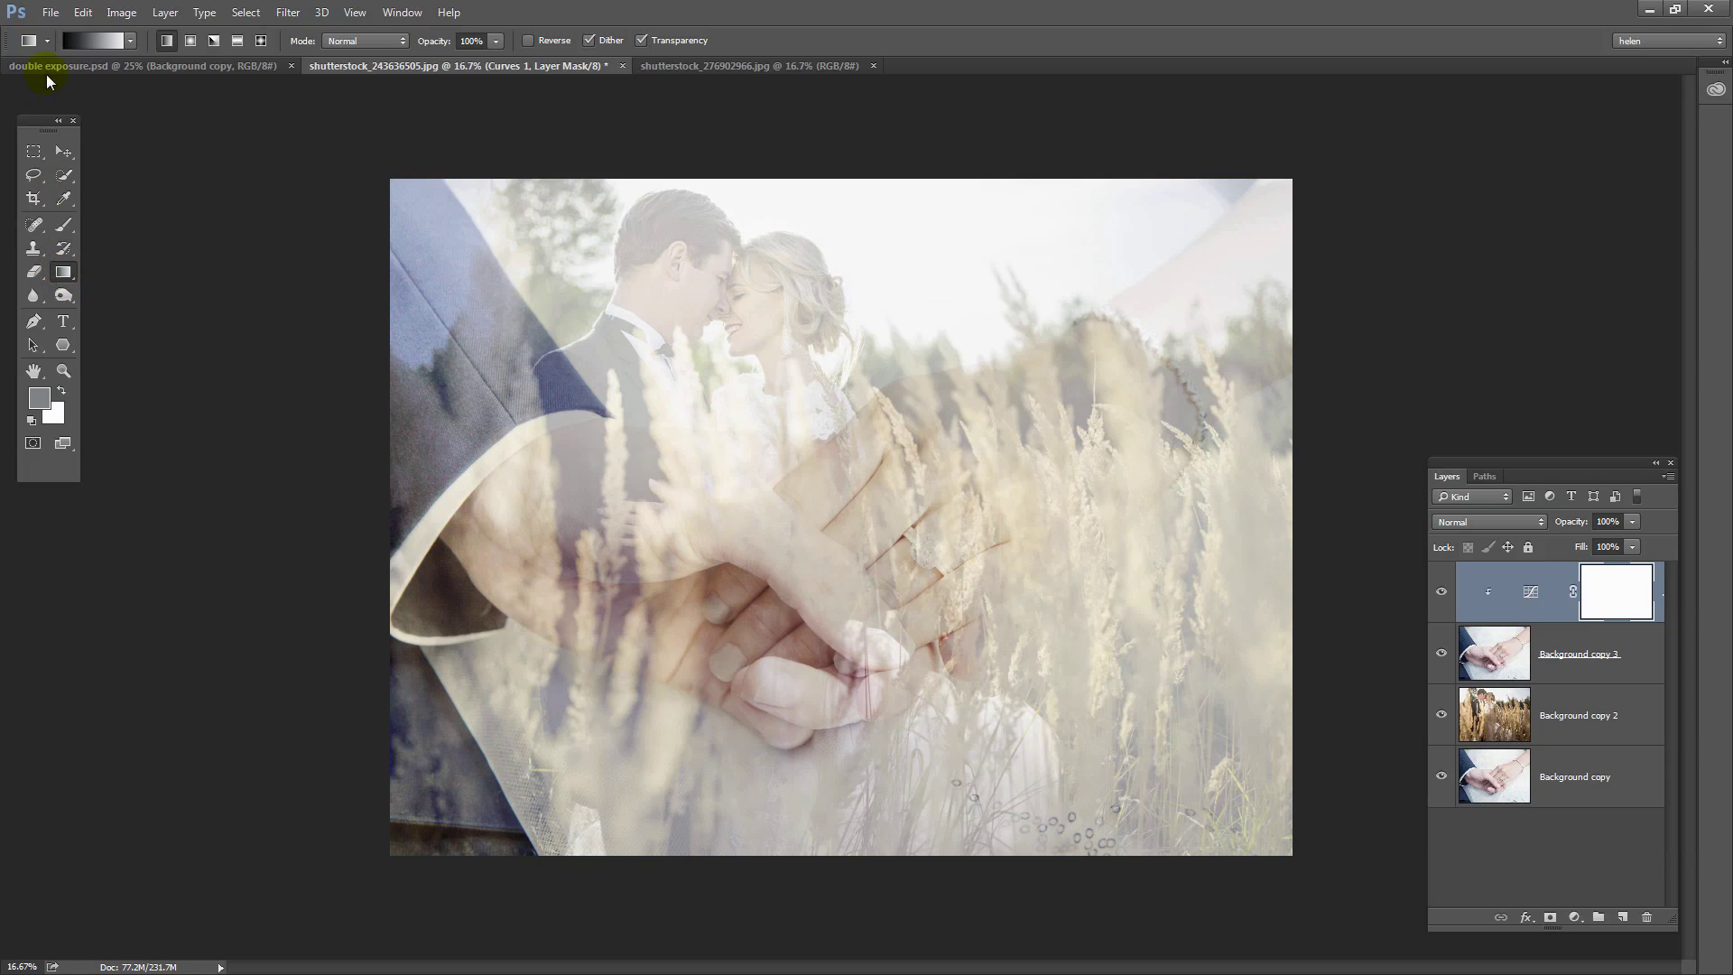
click(100, 42)
click(130, 41)
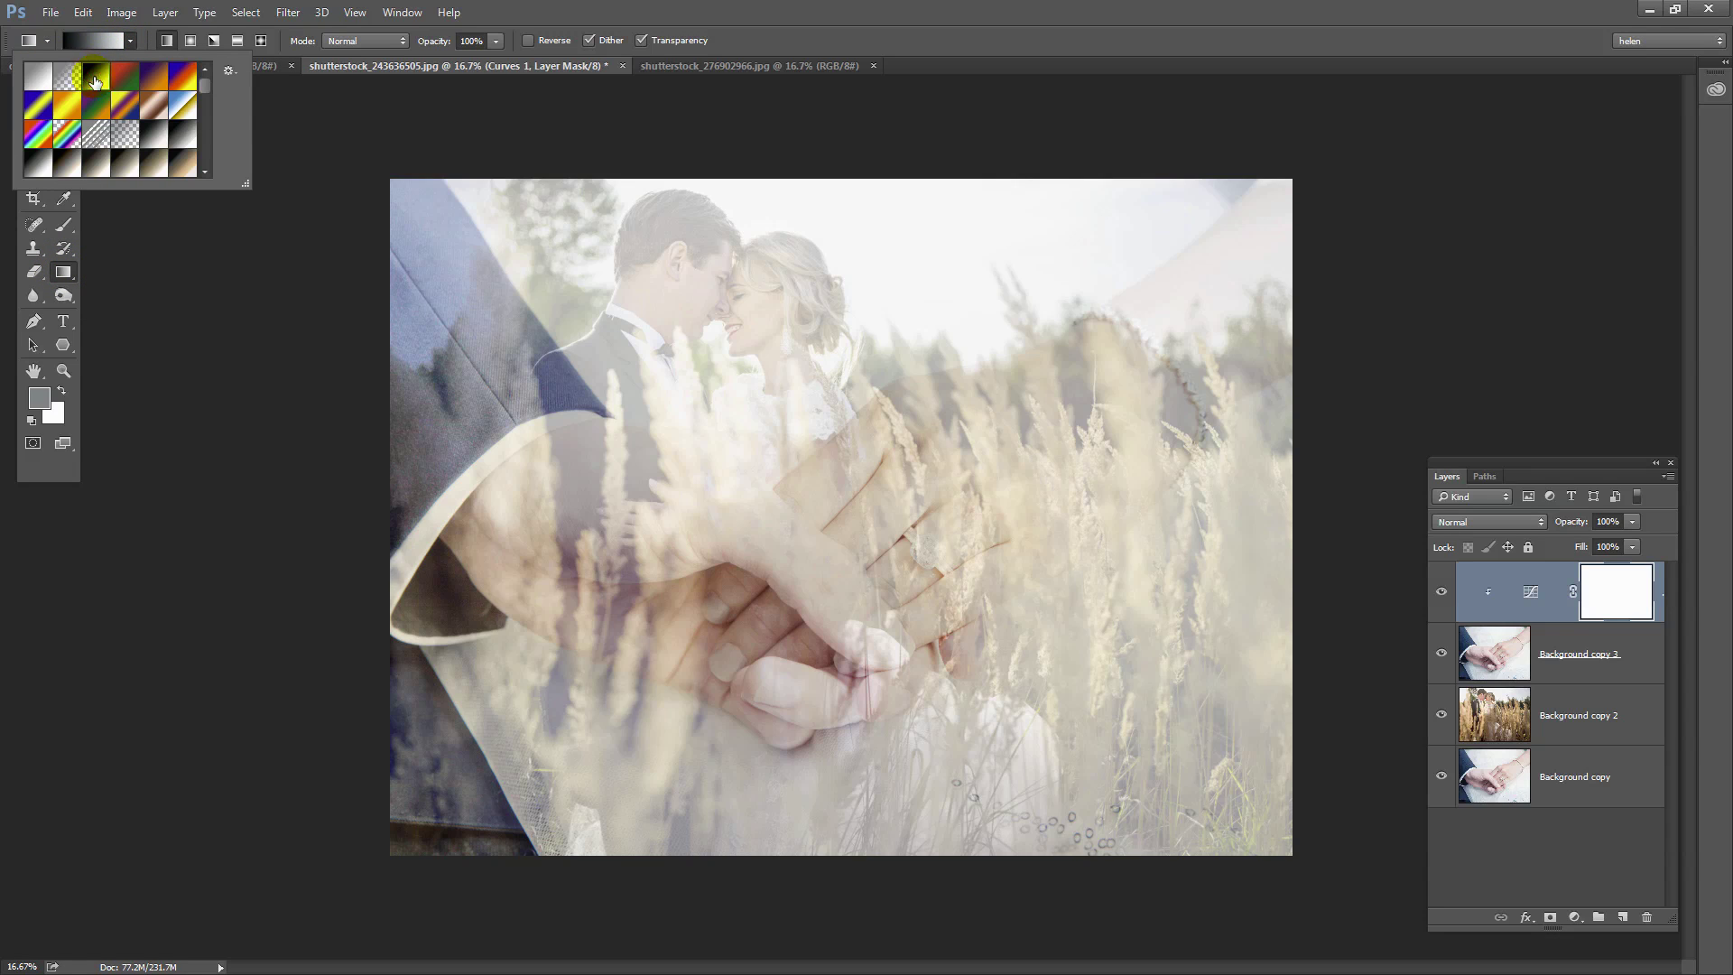
Step: Draw a diagonal gradient toward the upper left in the Curves 1 mask, then compare with it on and off
click(1618, 599)
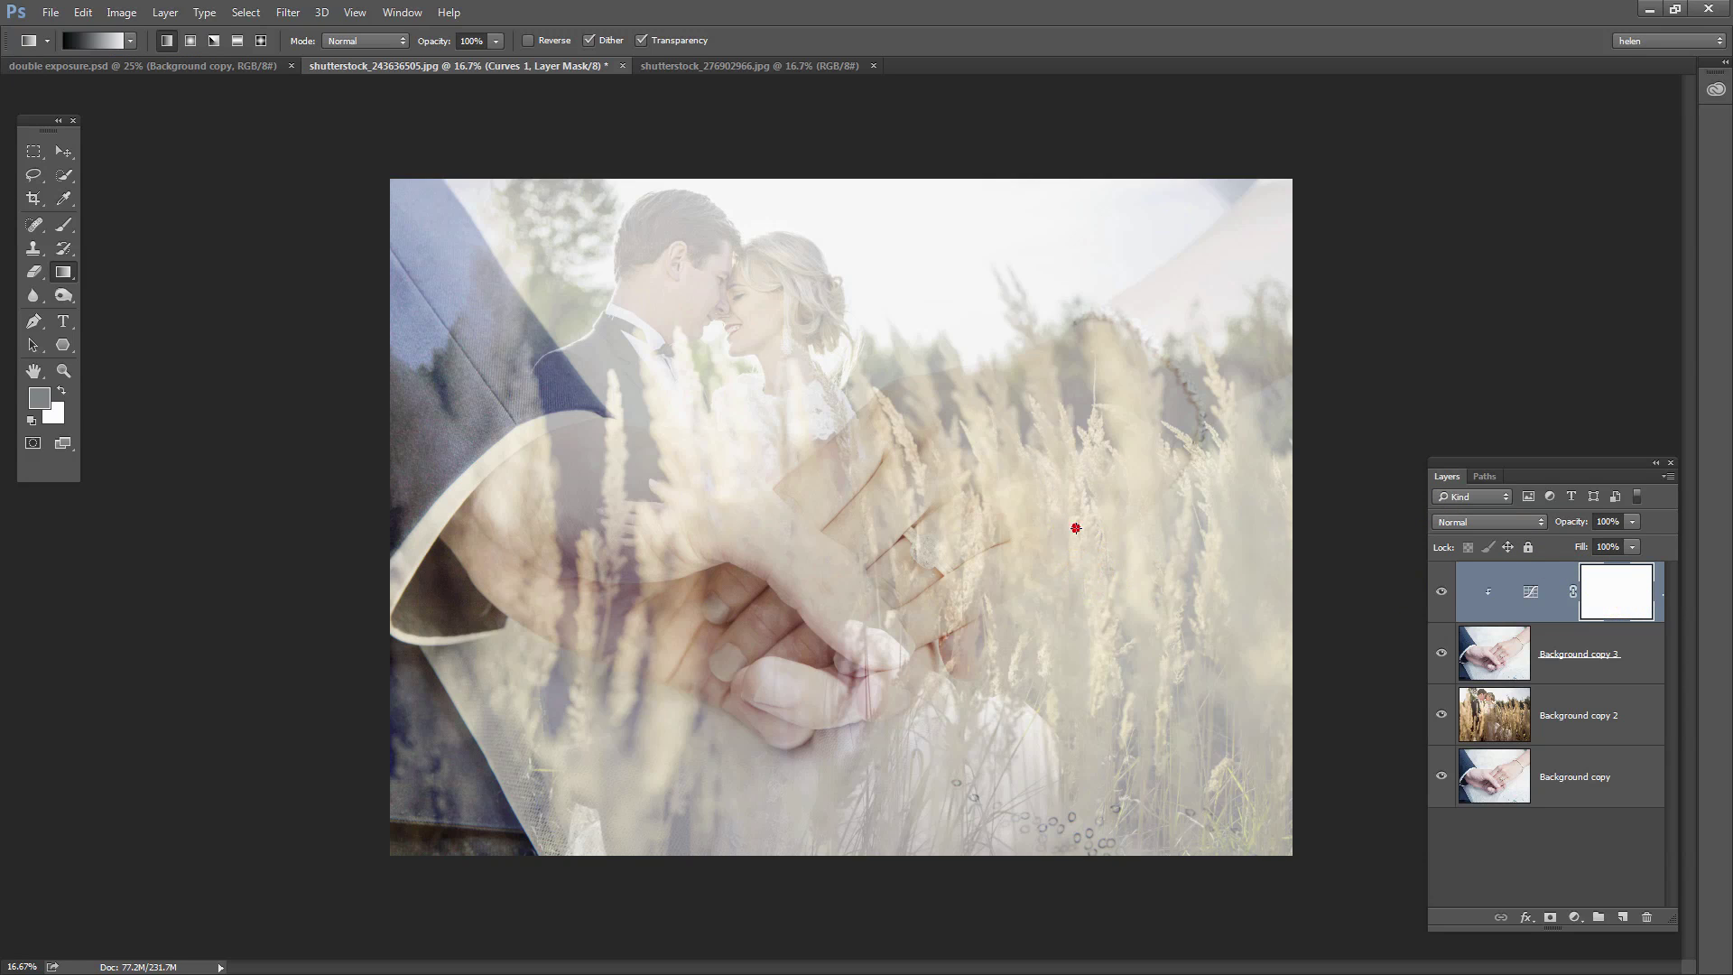
drag(1075, 527, 691, 526)
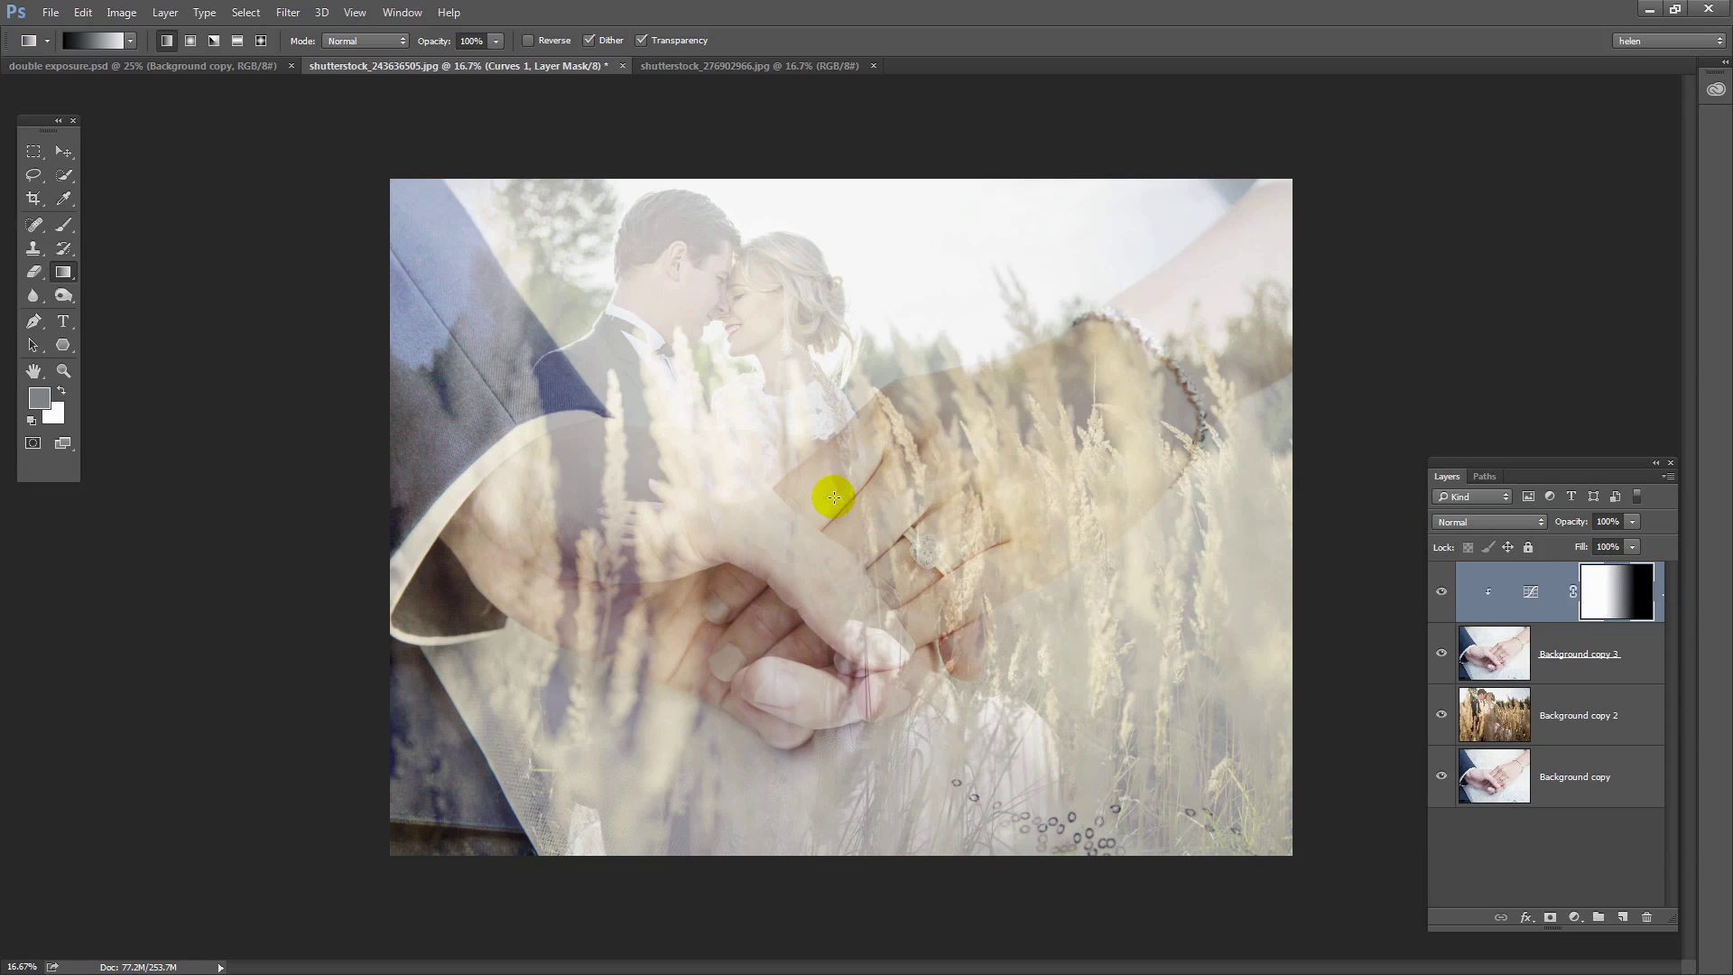
drag(833, 498, 575, 481)
mouse_move(770, 497)
mouse_down()
mouse_move(642, 436)
mouse_move(700, 453)
mouse_move(631, 403)
mouse_up()
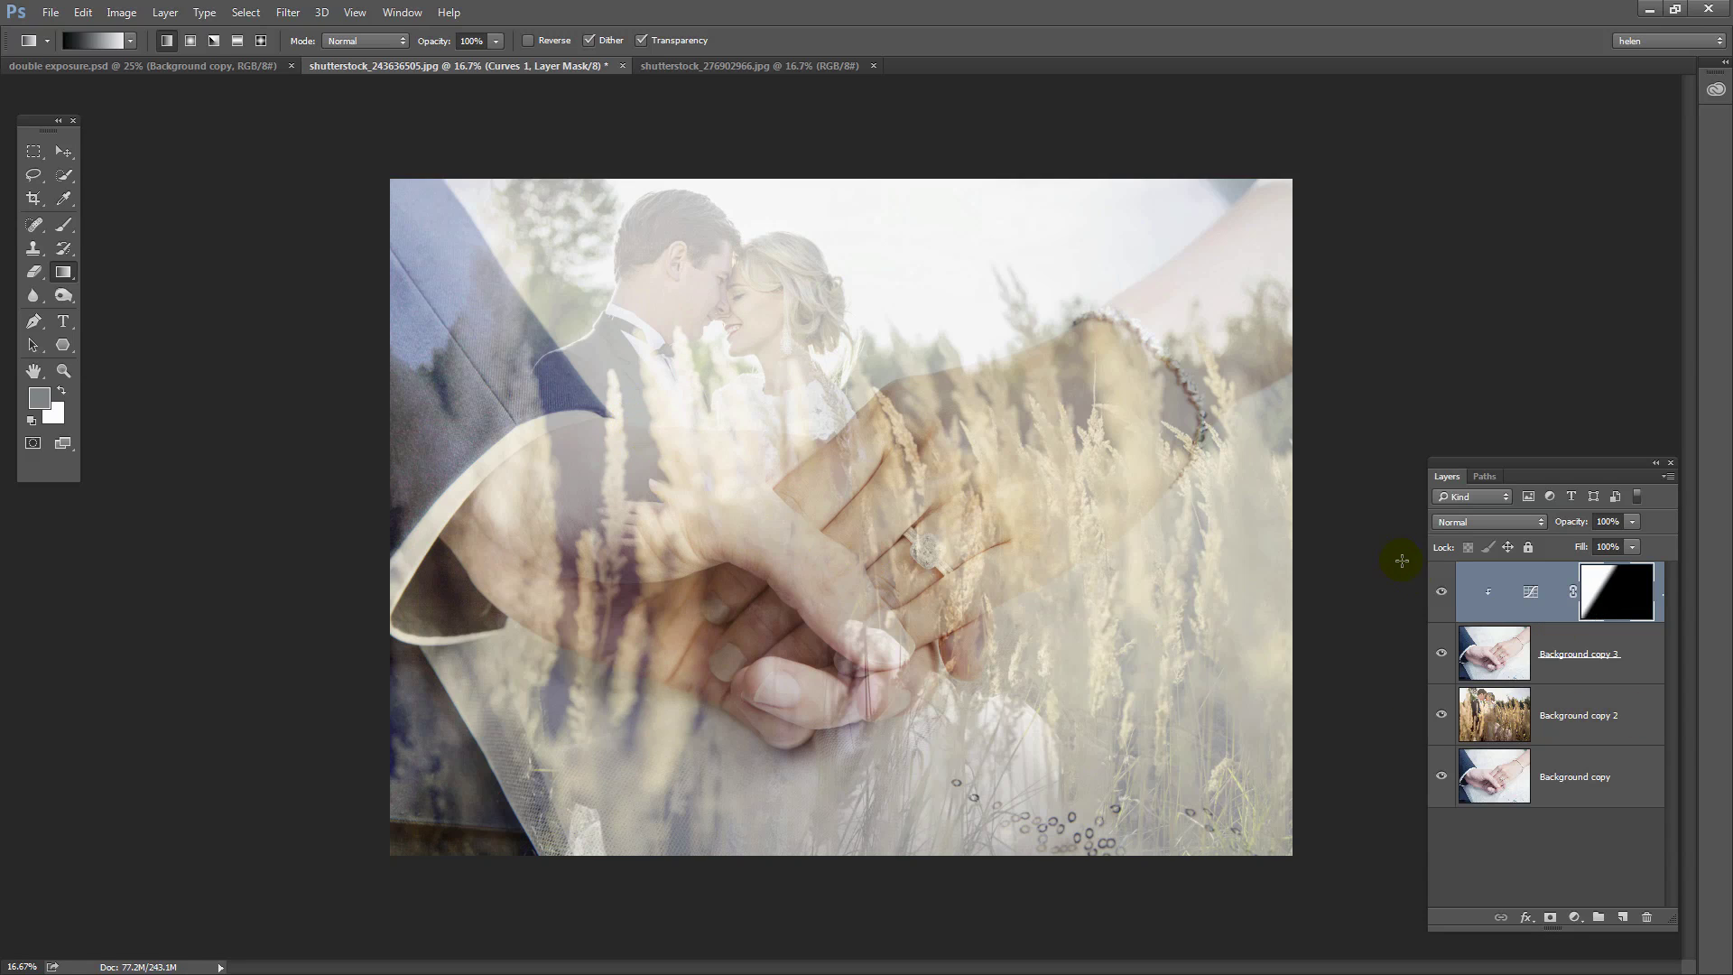
click(1442, 592)
click(1441, 593)
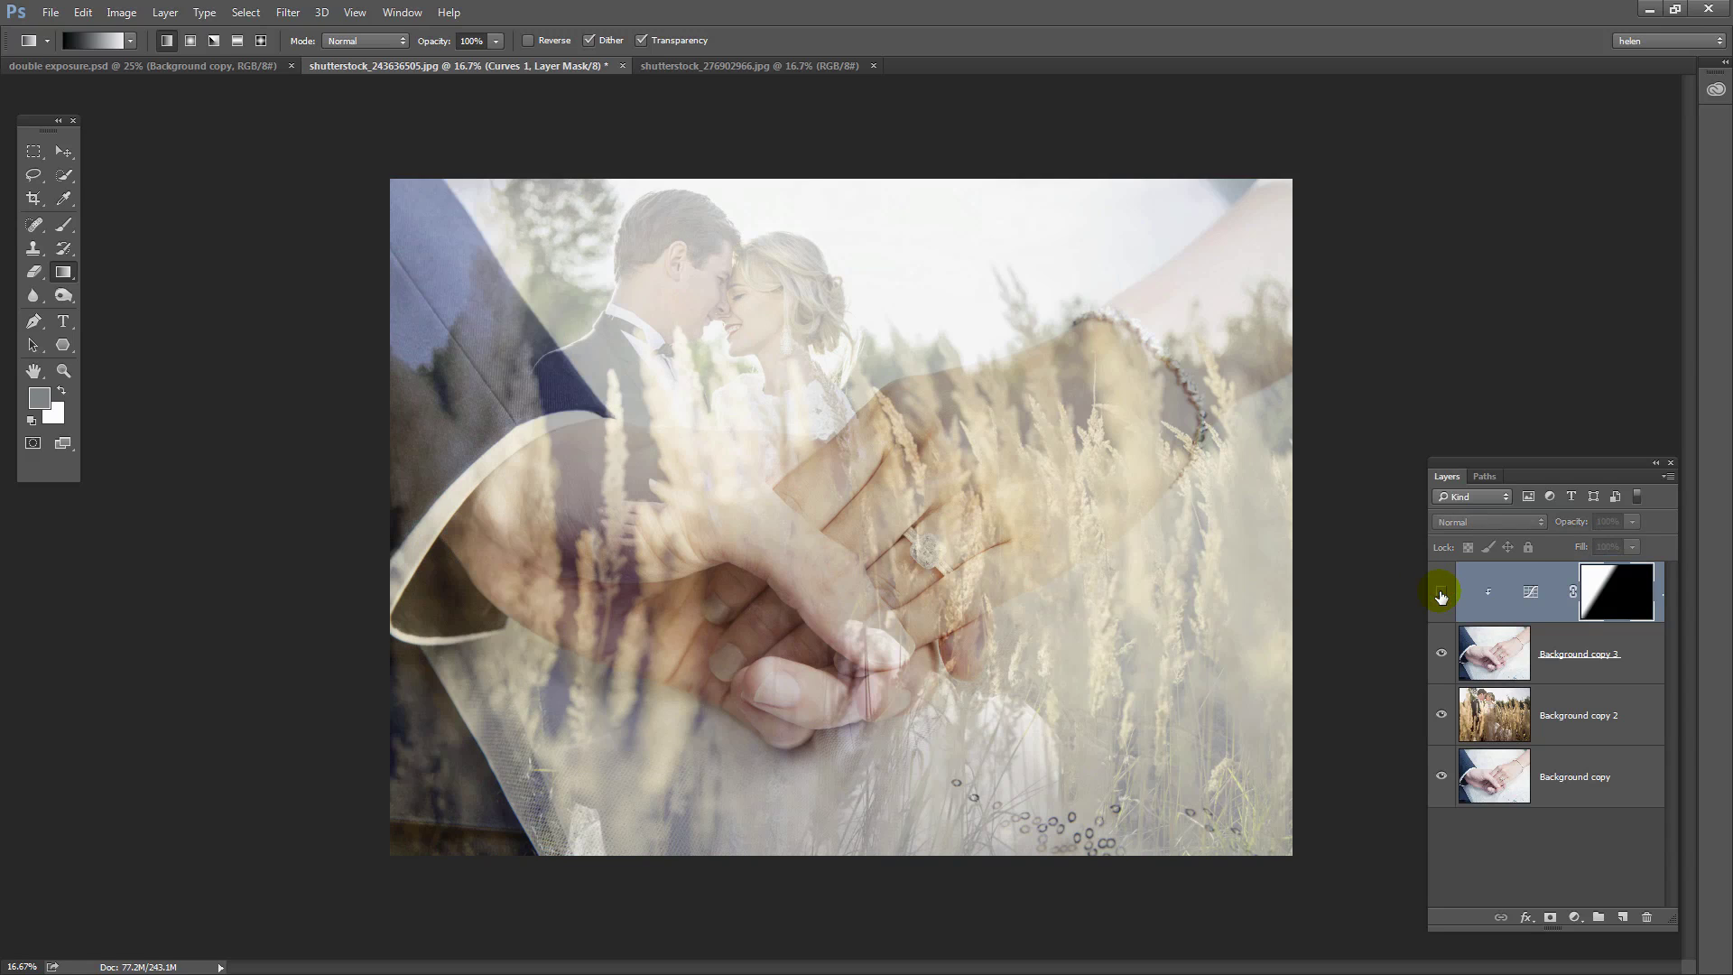
click(1442, 593)
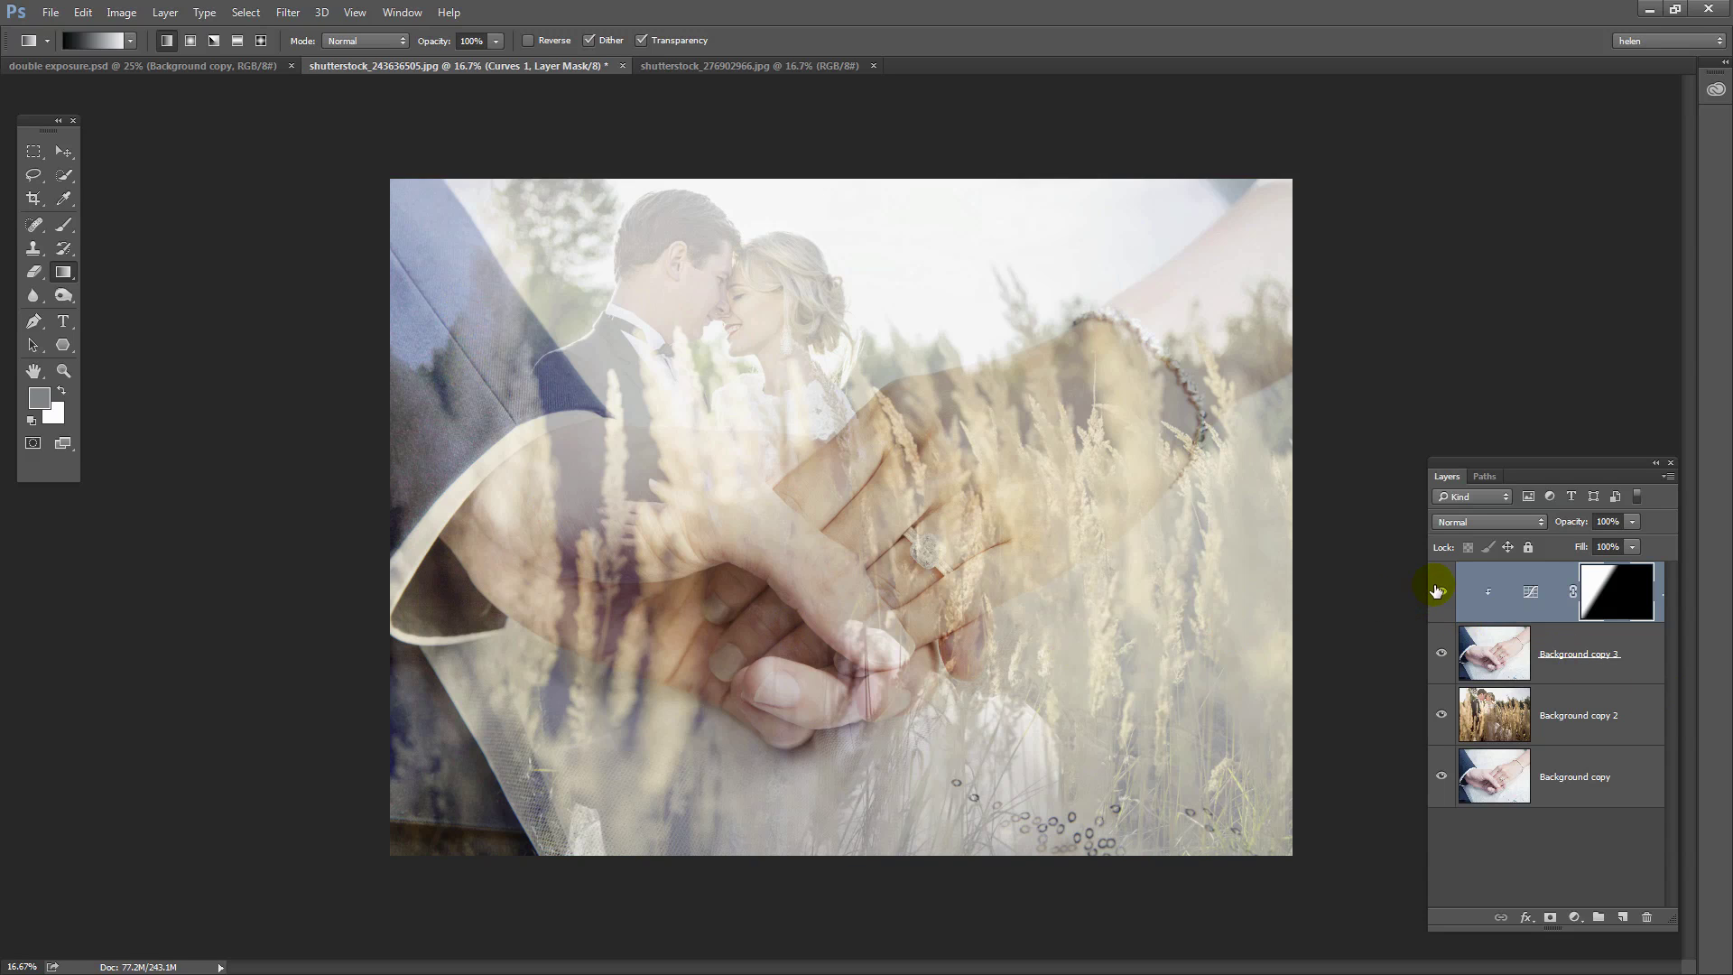
Step: Hide Curves 1 and the hands layer, and set Background copy 2 to 100% opacity
click(1438, 663)
click(1496, 722)
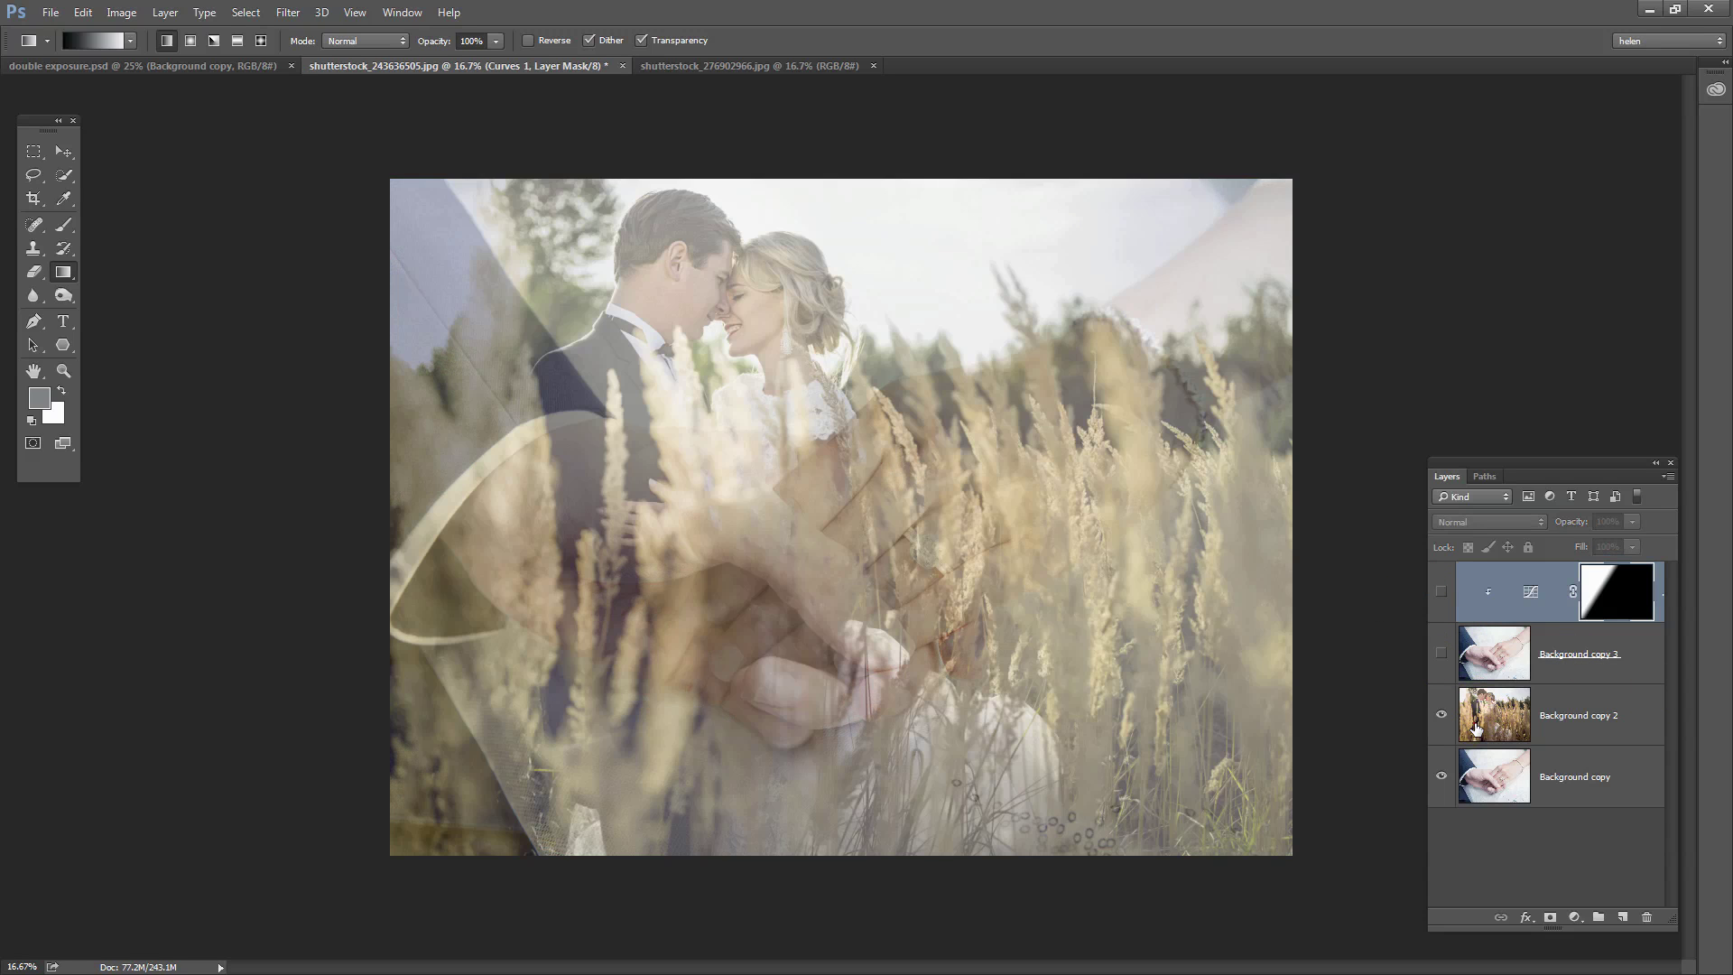
click(1475, 715)
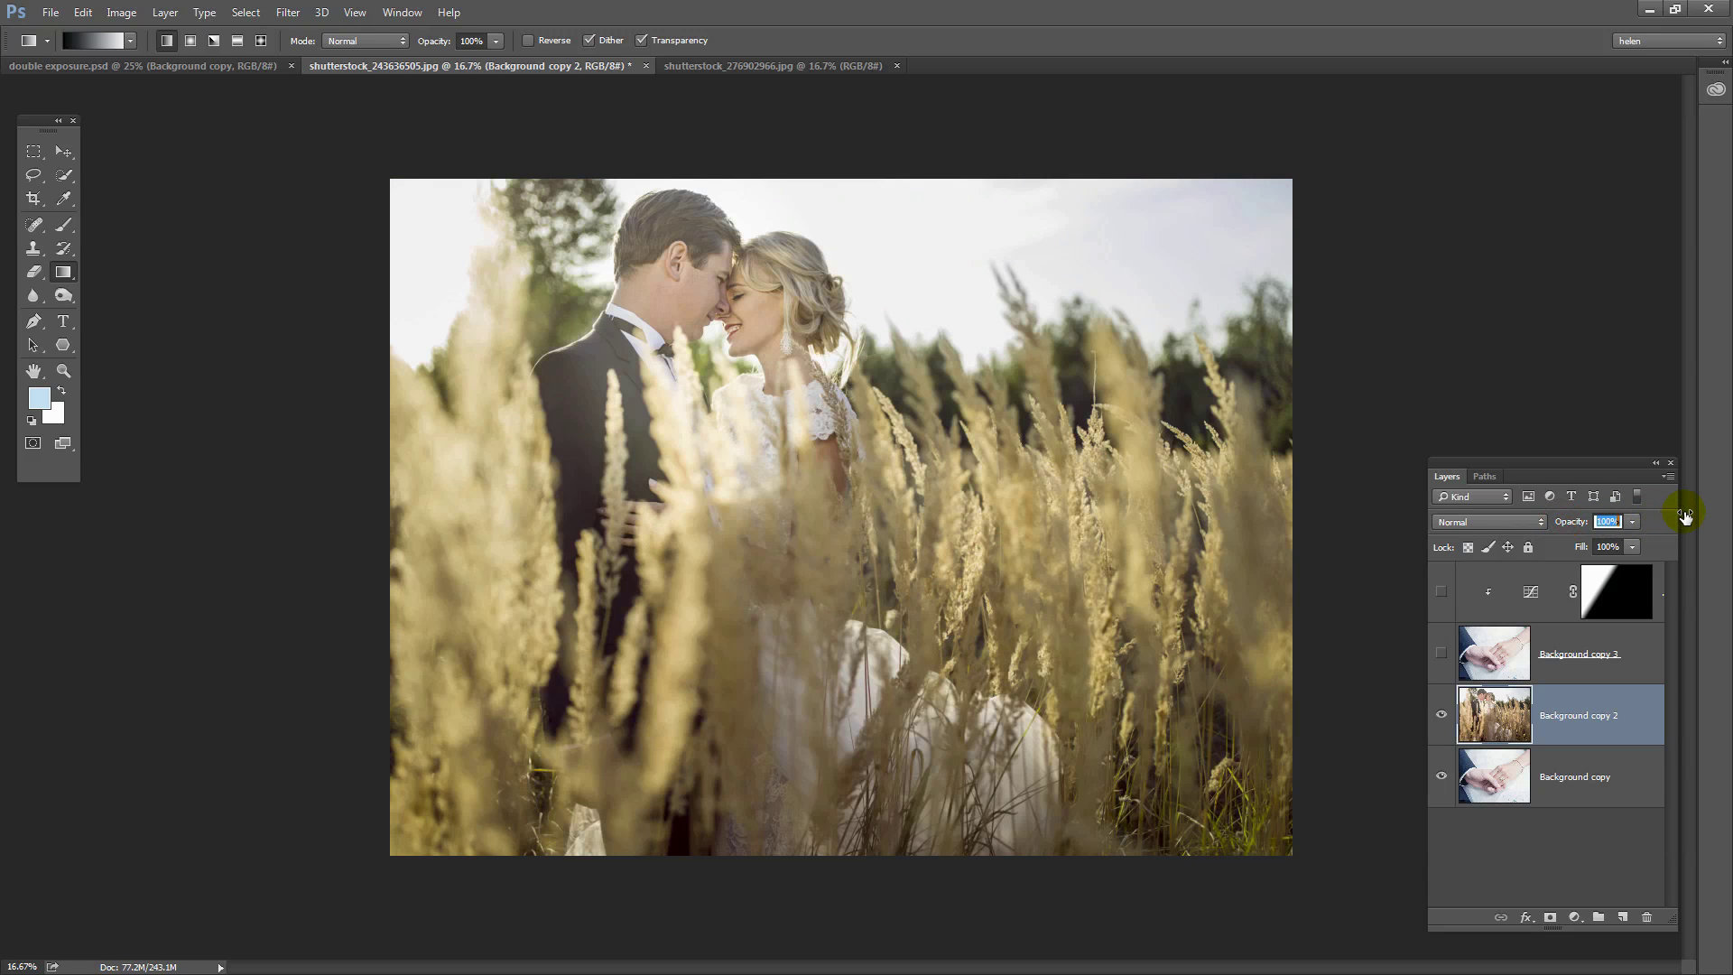
click(1138, 551)
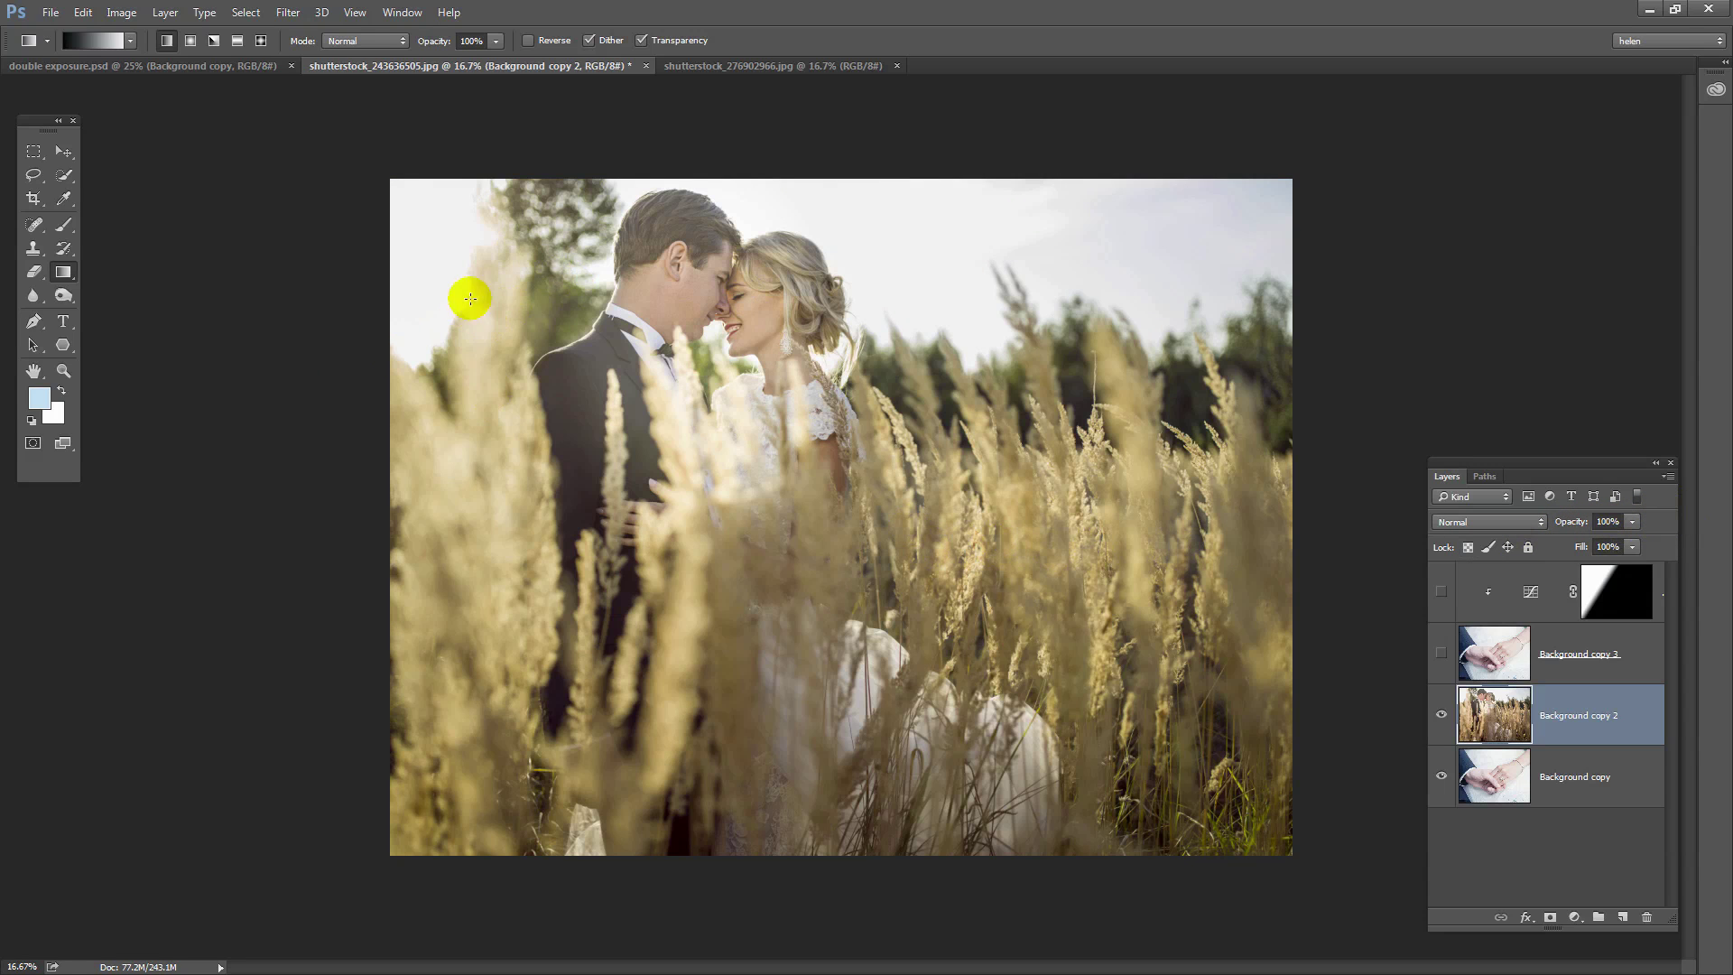
Step: Switch to the Move tool and briefly show the hands layer to compare, leaving it hidden
key(v)
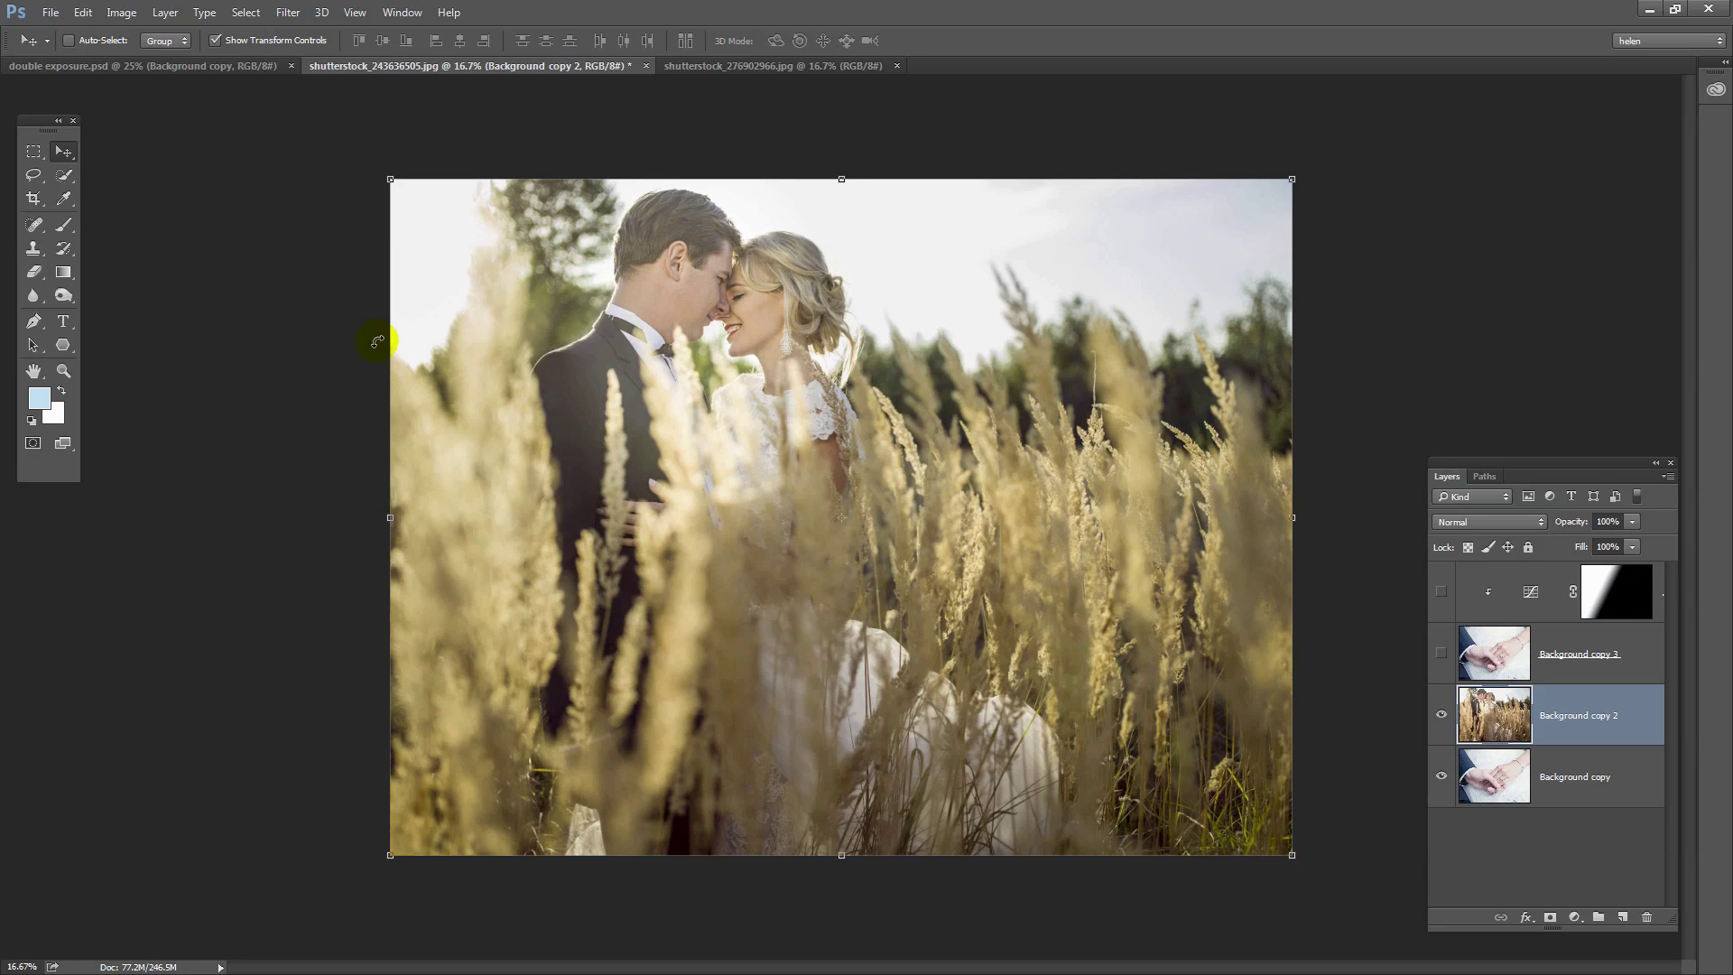
click(1441, 654)
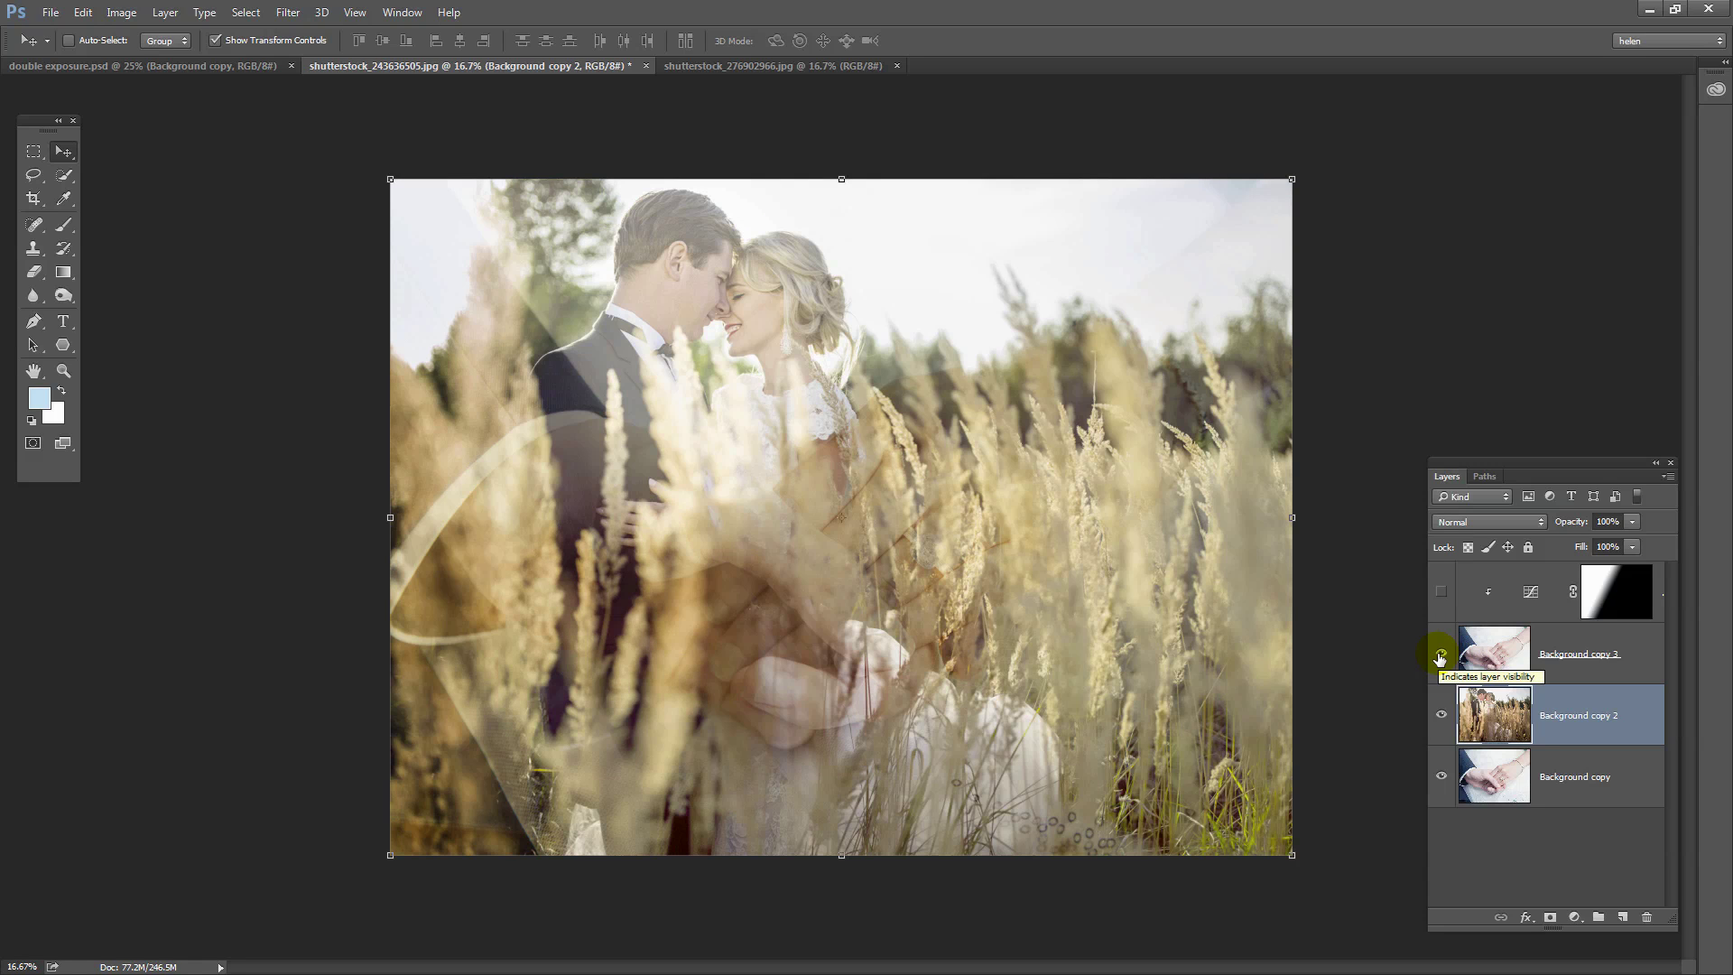
click(1441, 654)
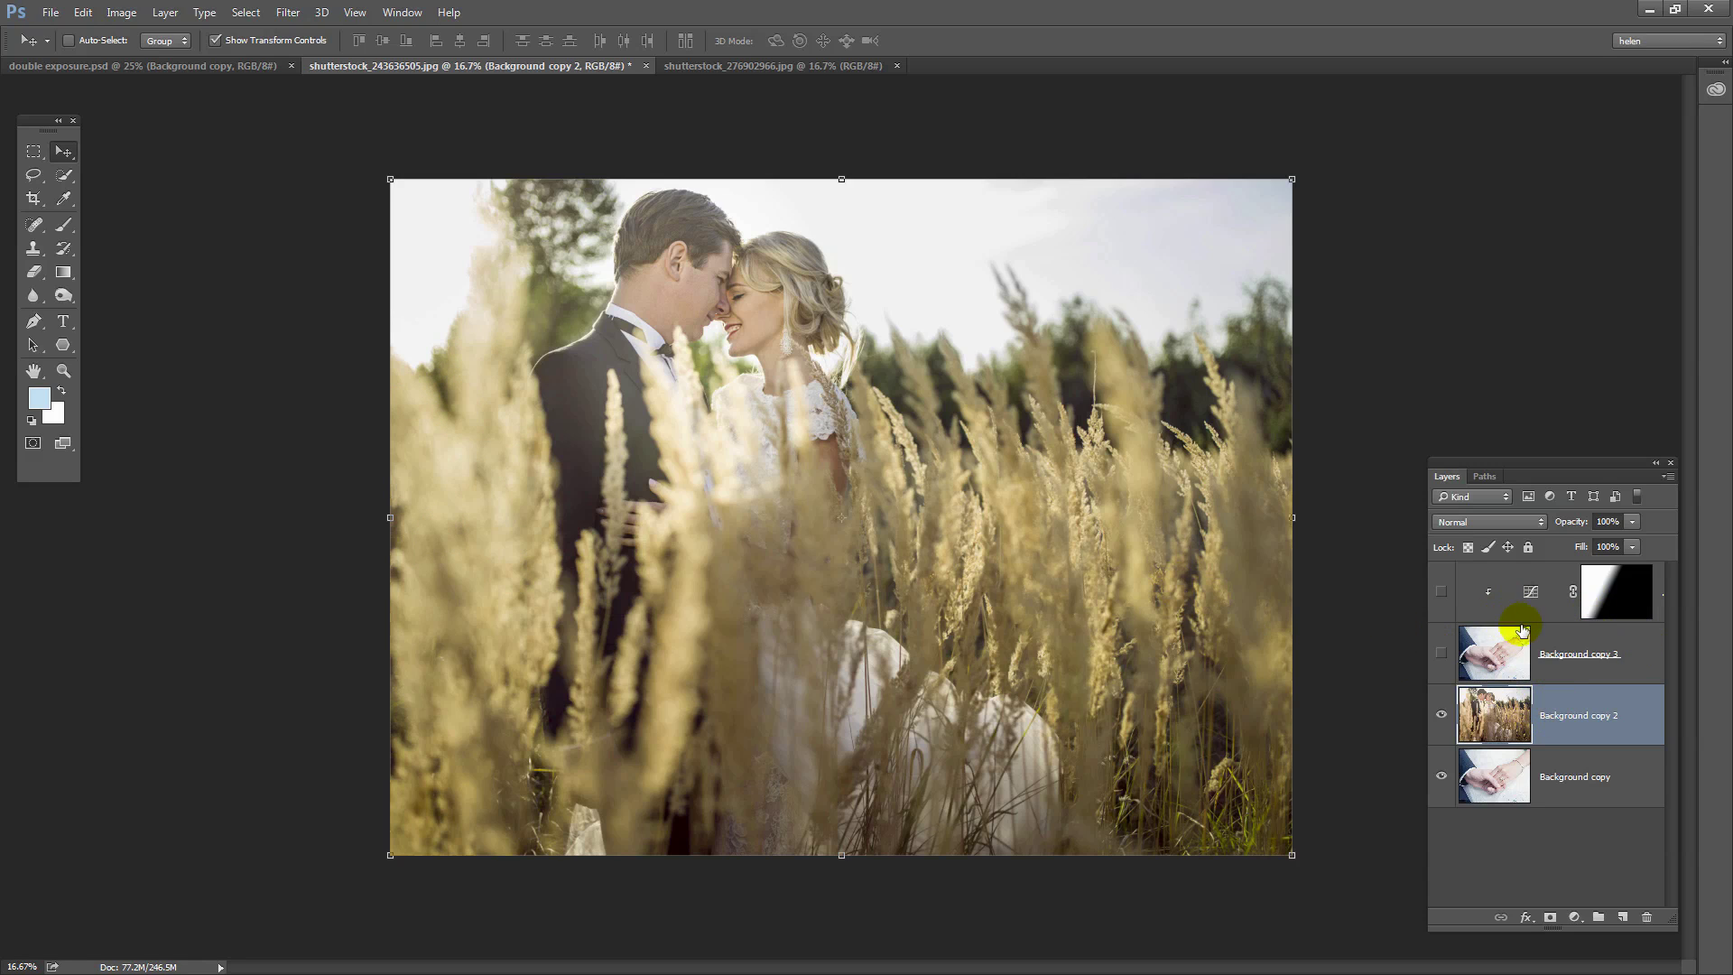
Step: Add a Curves 2 layer clipped to Background copy 2 with its RGB curve pulled into a bright arc
click(159, 12)
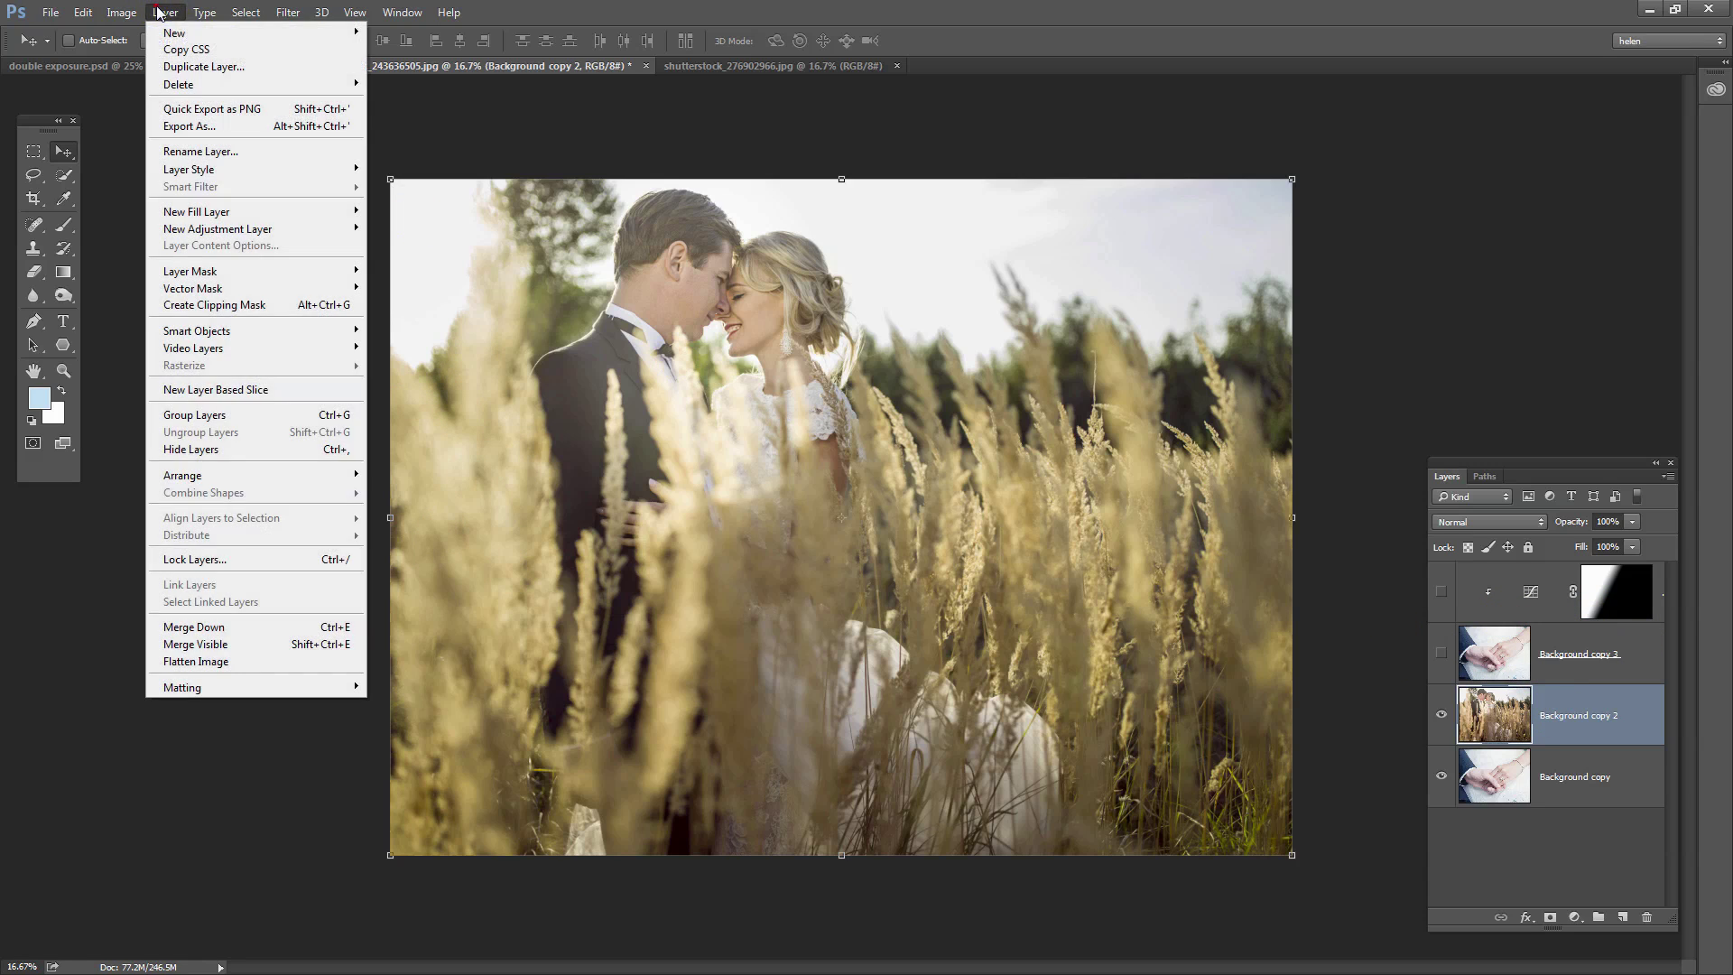
mouse_move(232, 229)
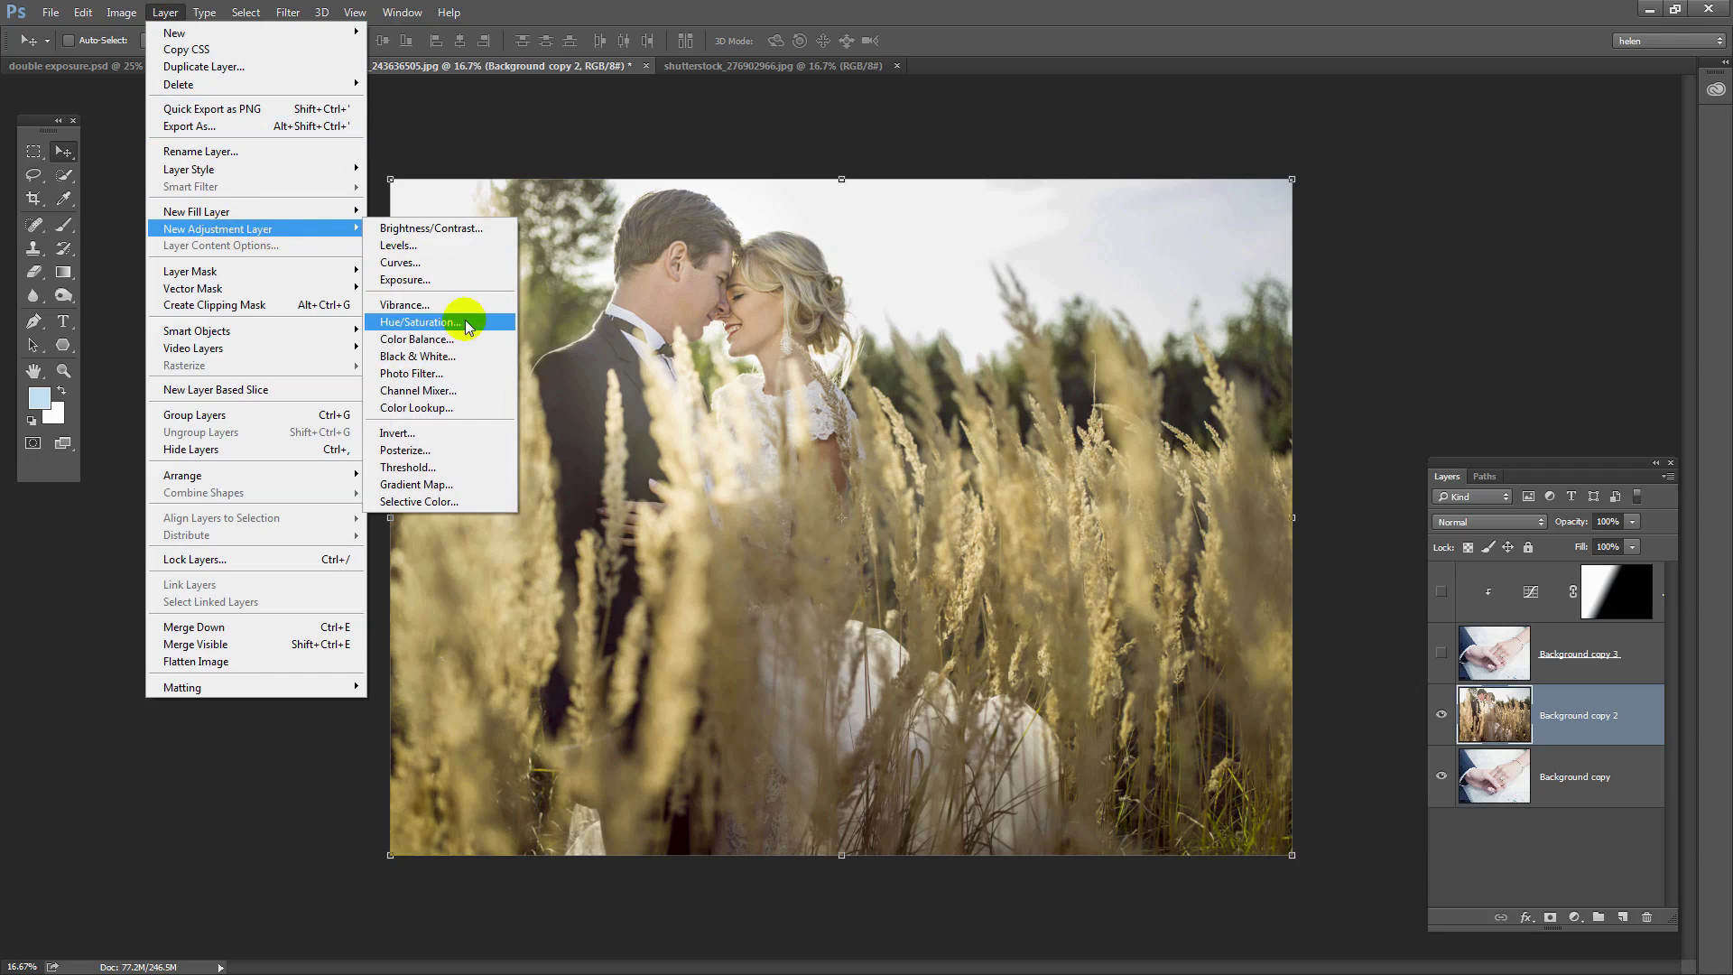
click(423, 262)
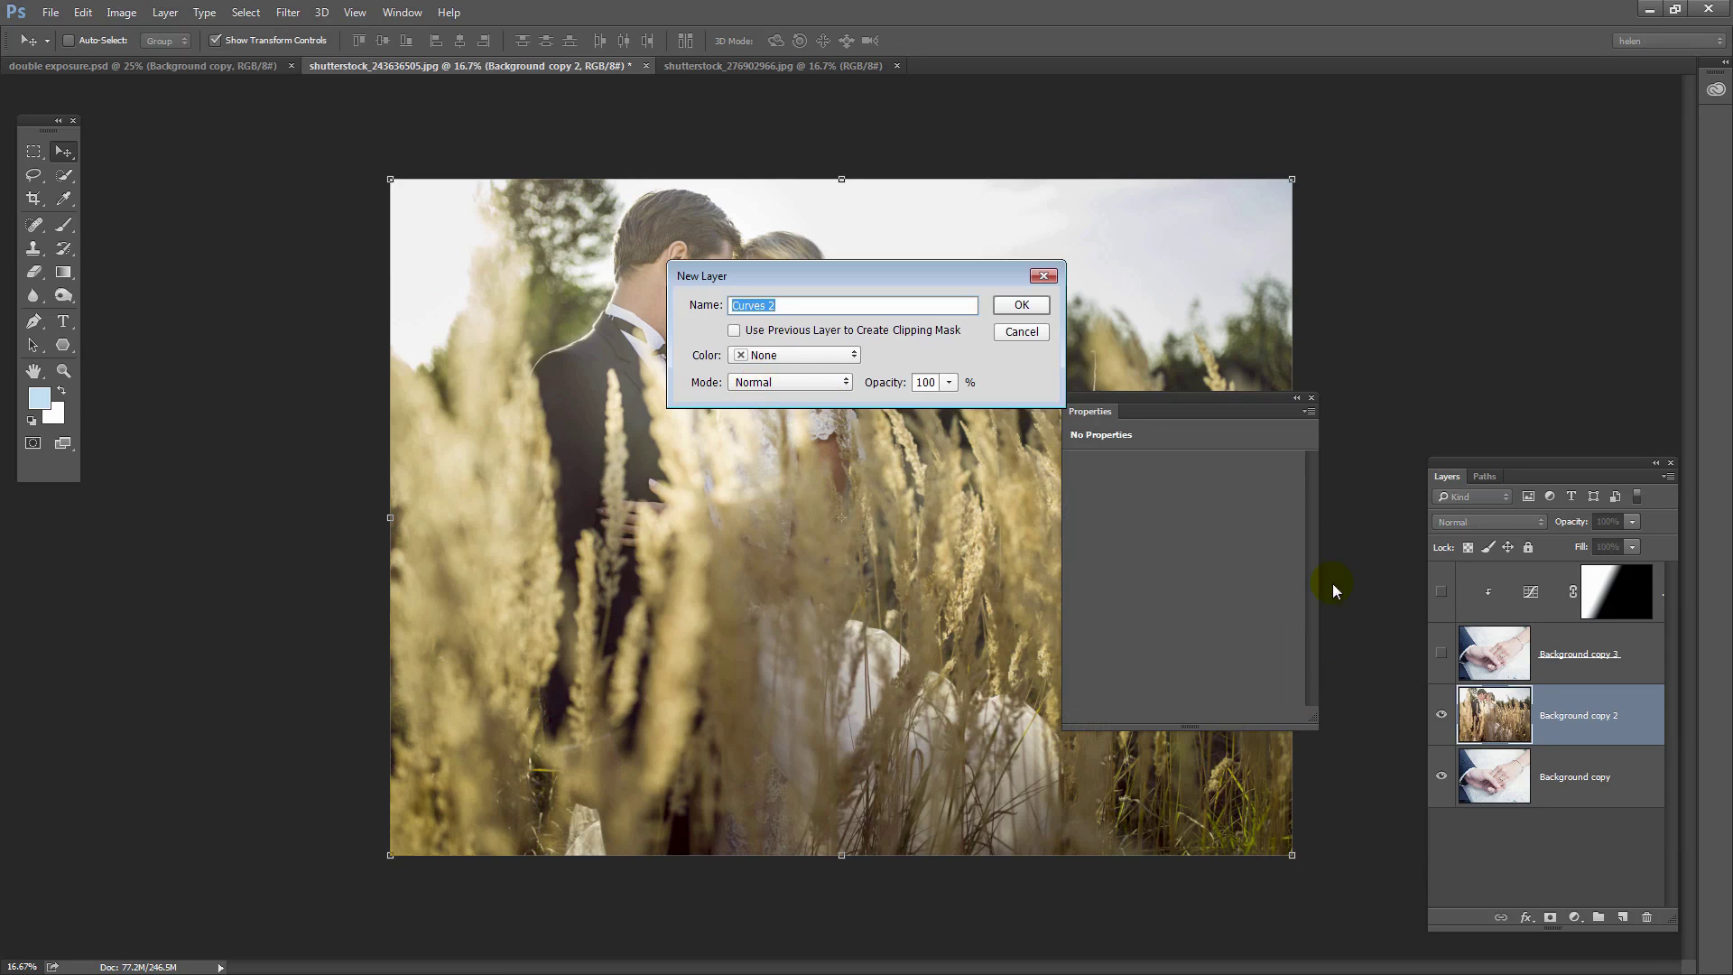
click(1019, 304)
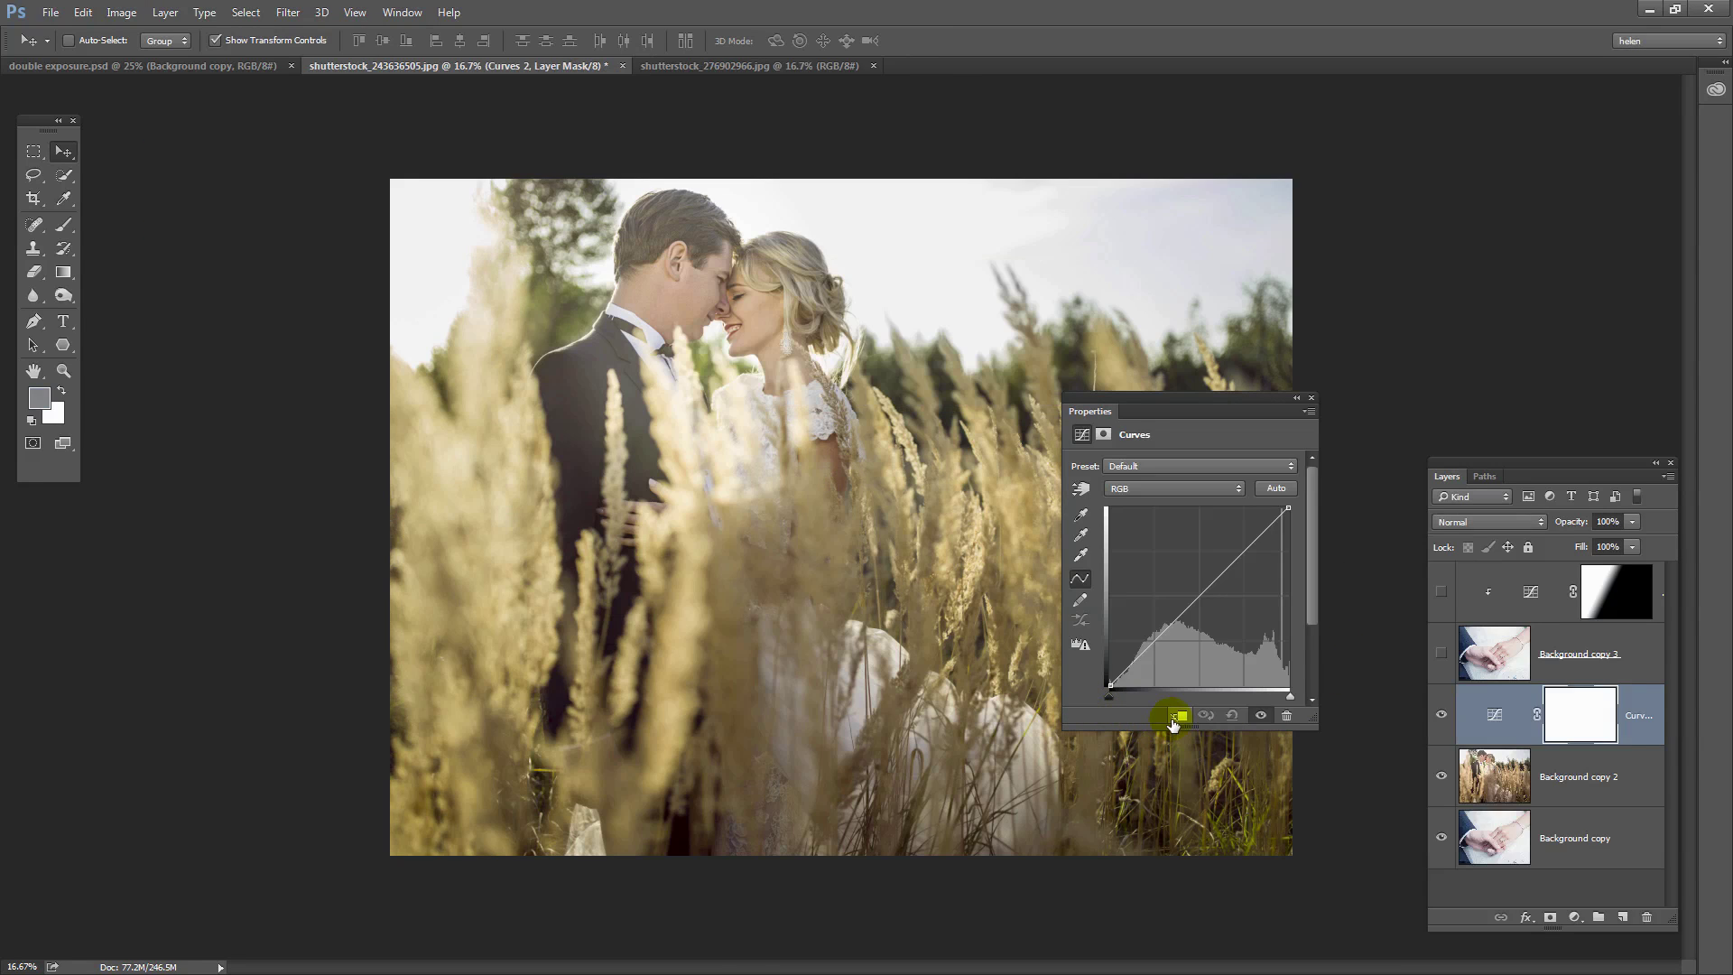
click(1180, 717)
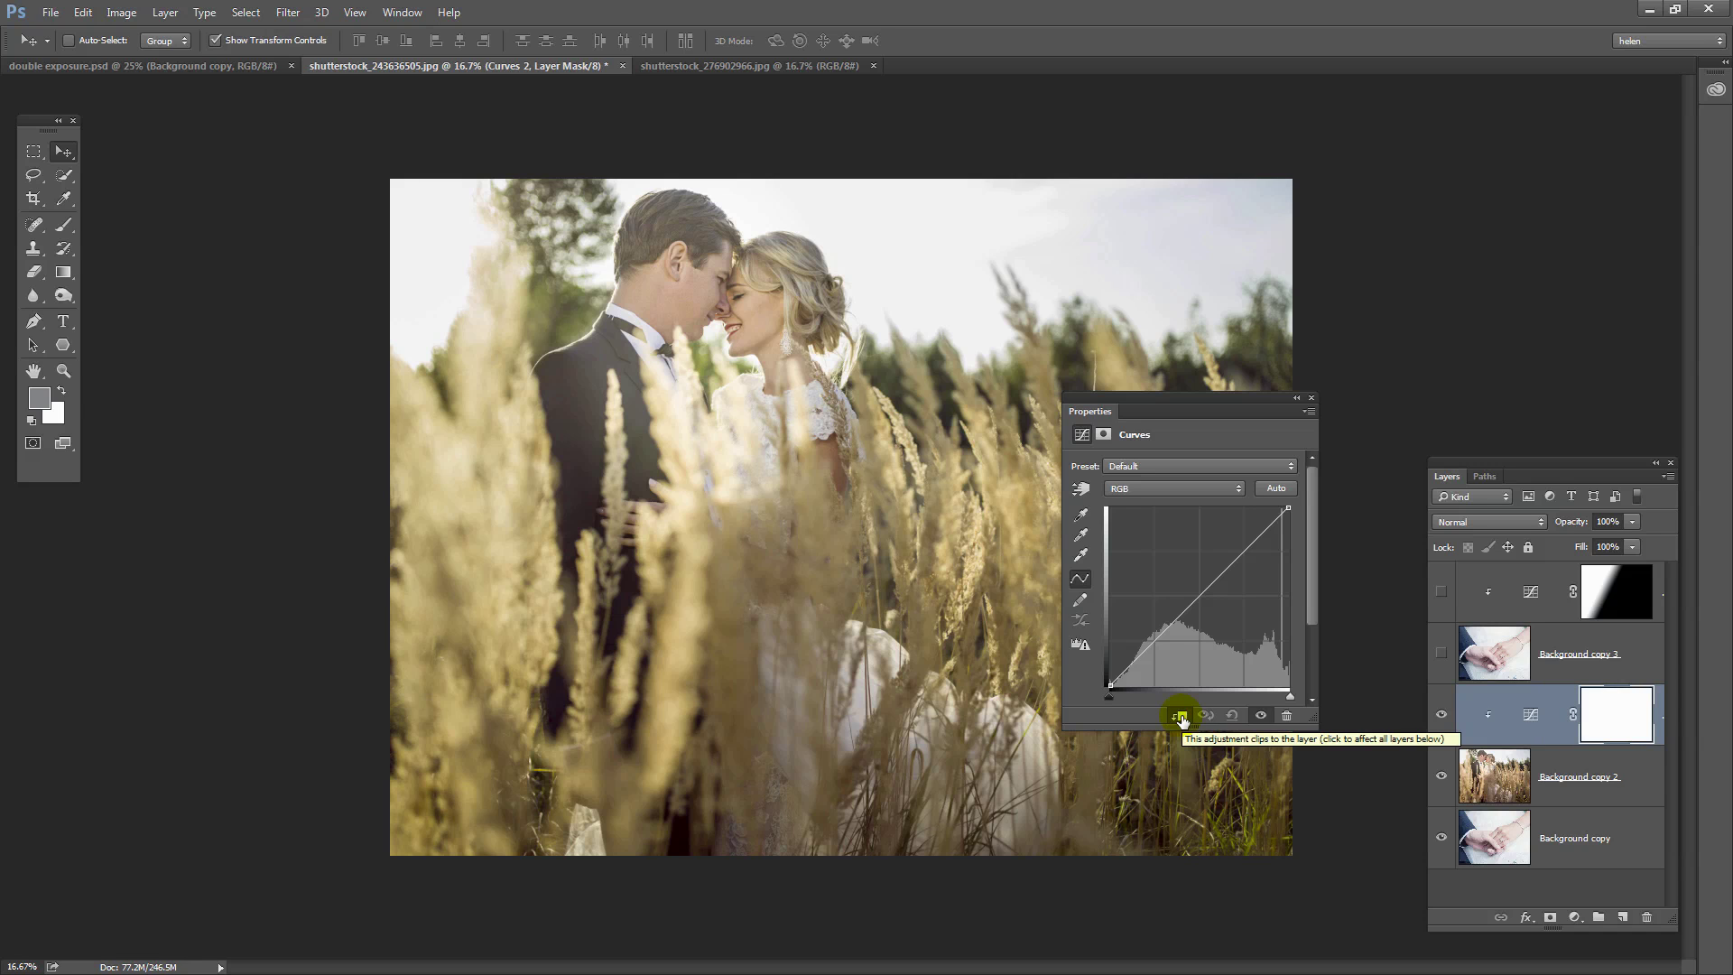
drag(1154, 639, 1141, 613)
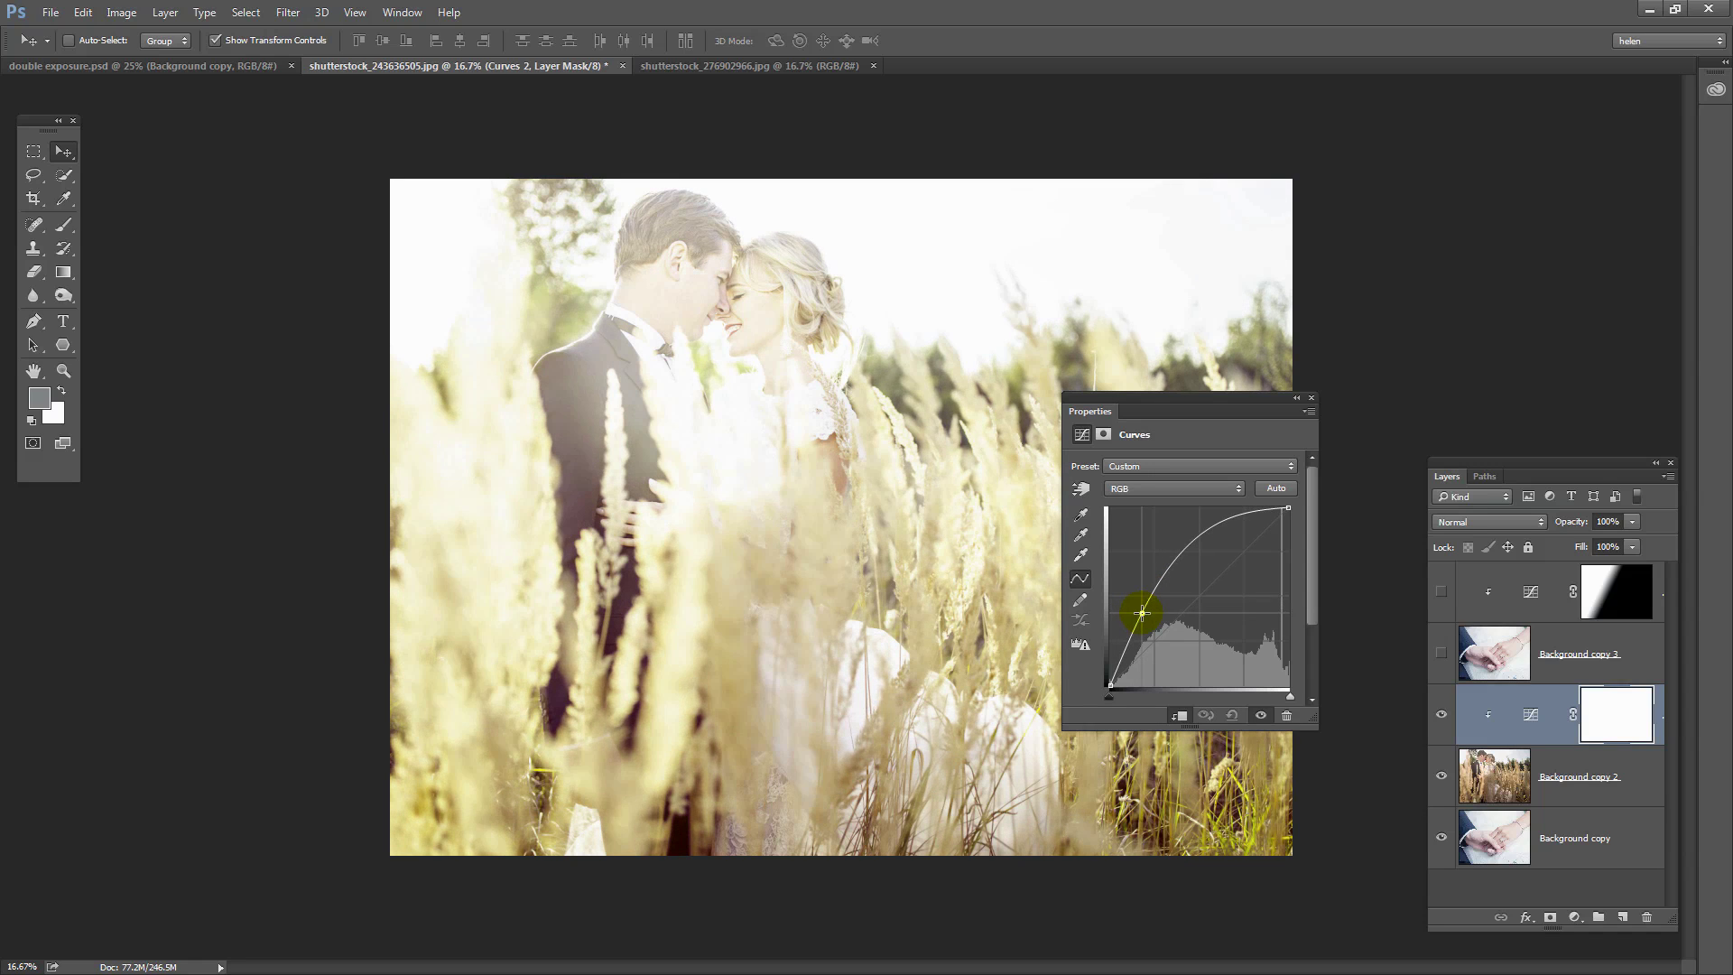
click(1312, 397)
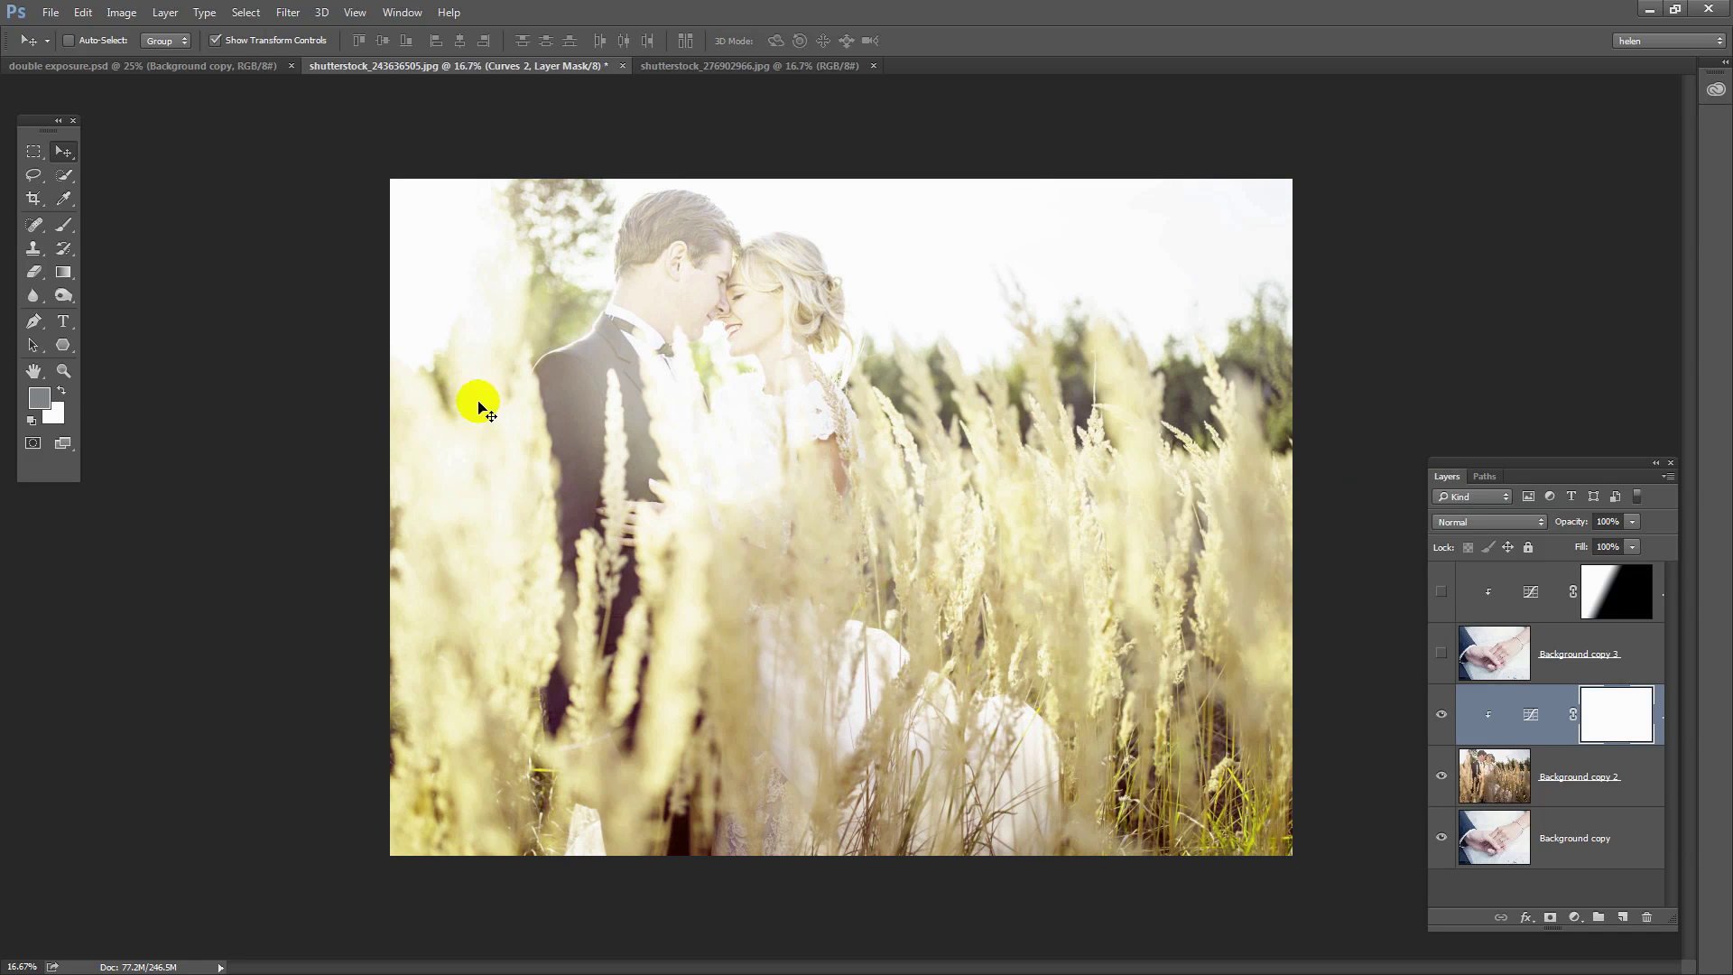
Step: On Background copy 2, use a 500 px Clone Stamp and sample wheat near the left edge
click(1483, 772)
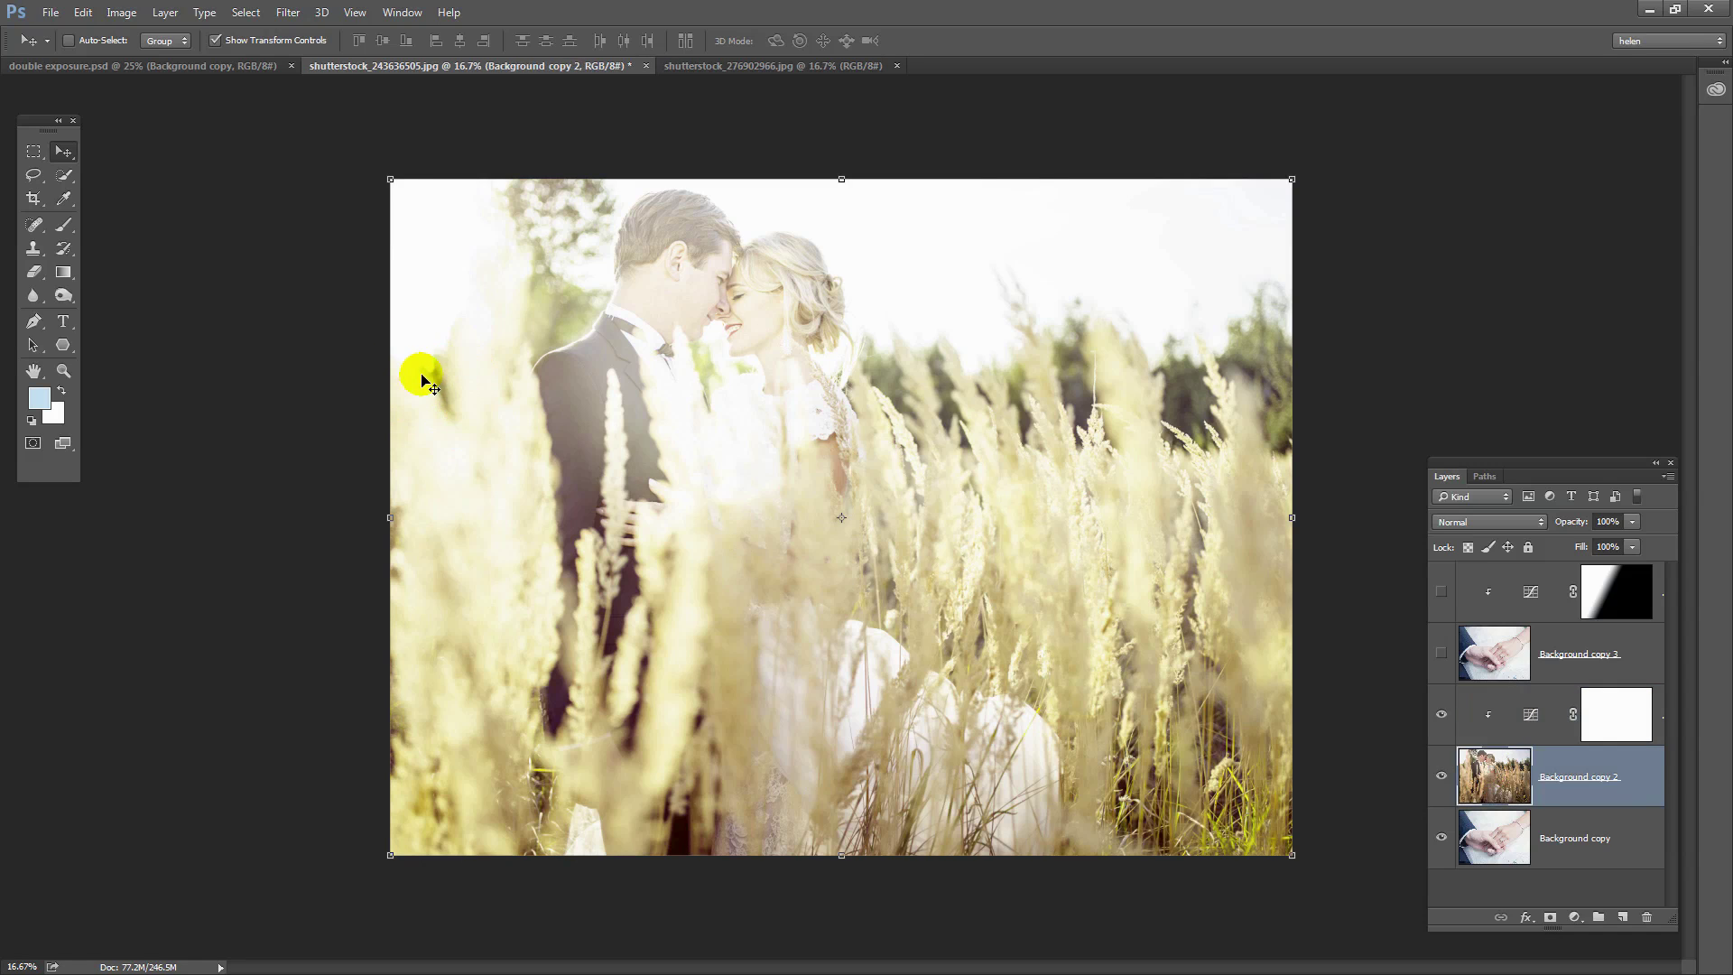
click(34, 256)
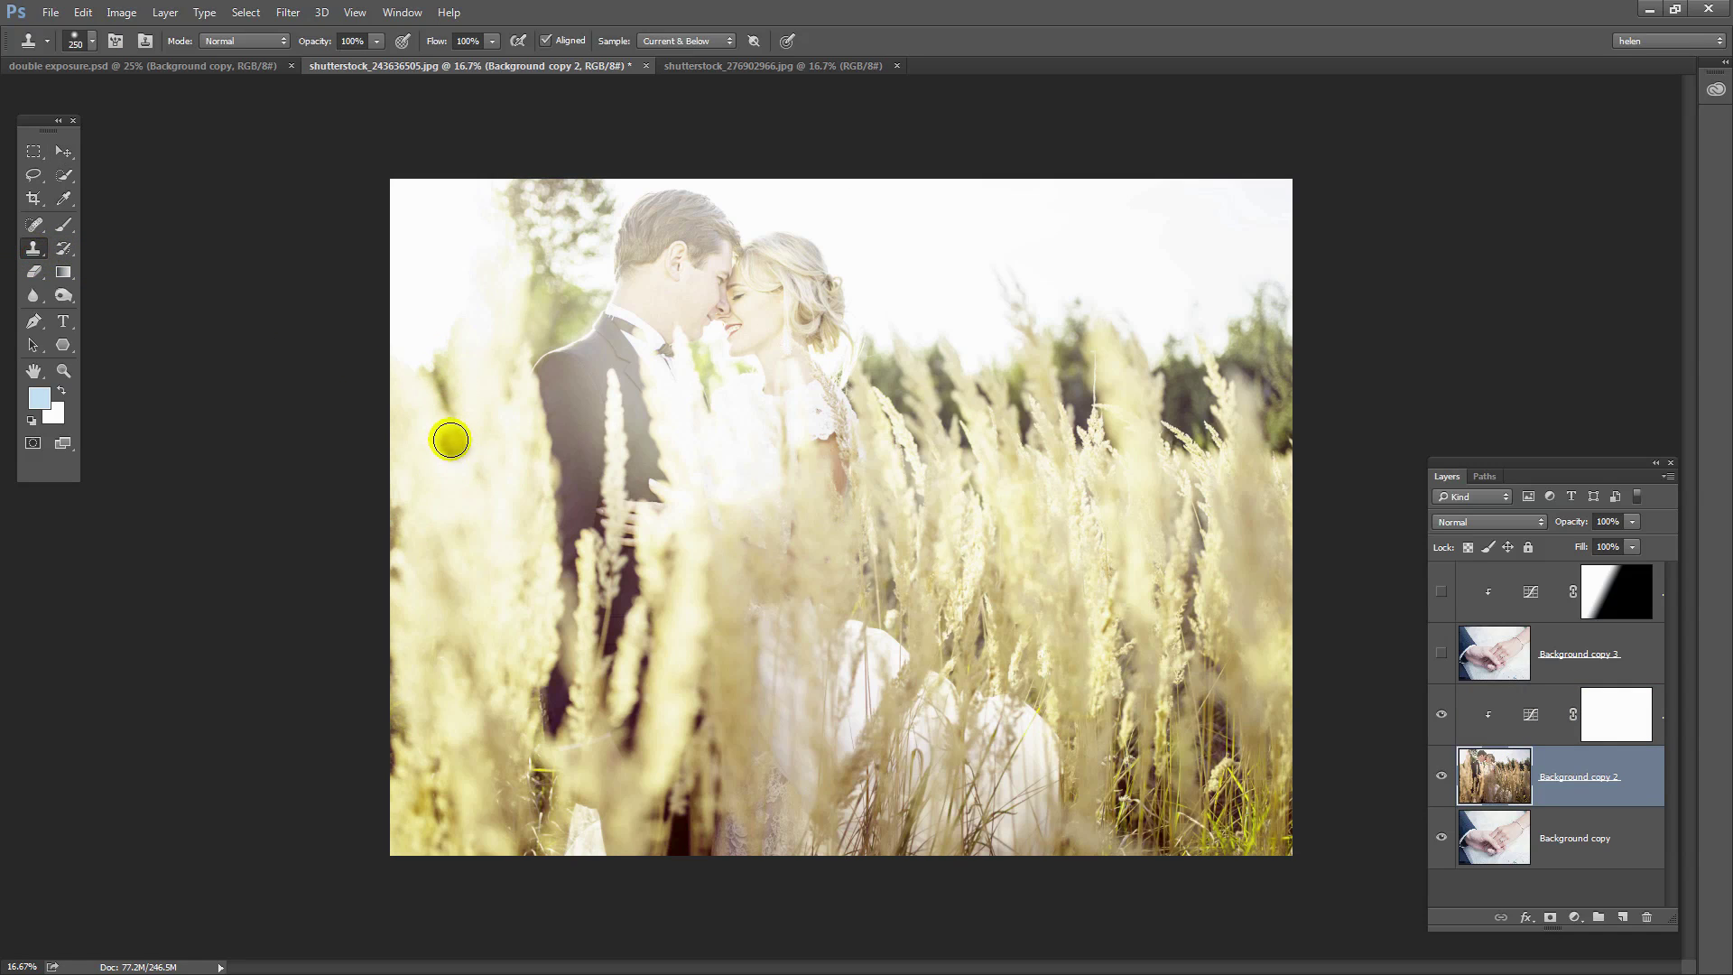
key(bracketright)
key(bracketright)
key(bracketright)
key(bracketright)
key(bracketright)
key(bracketright)
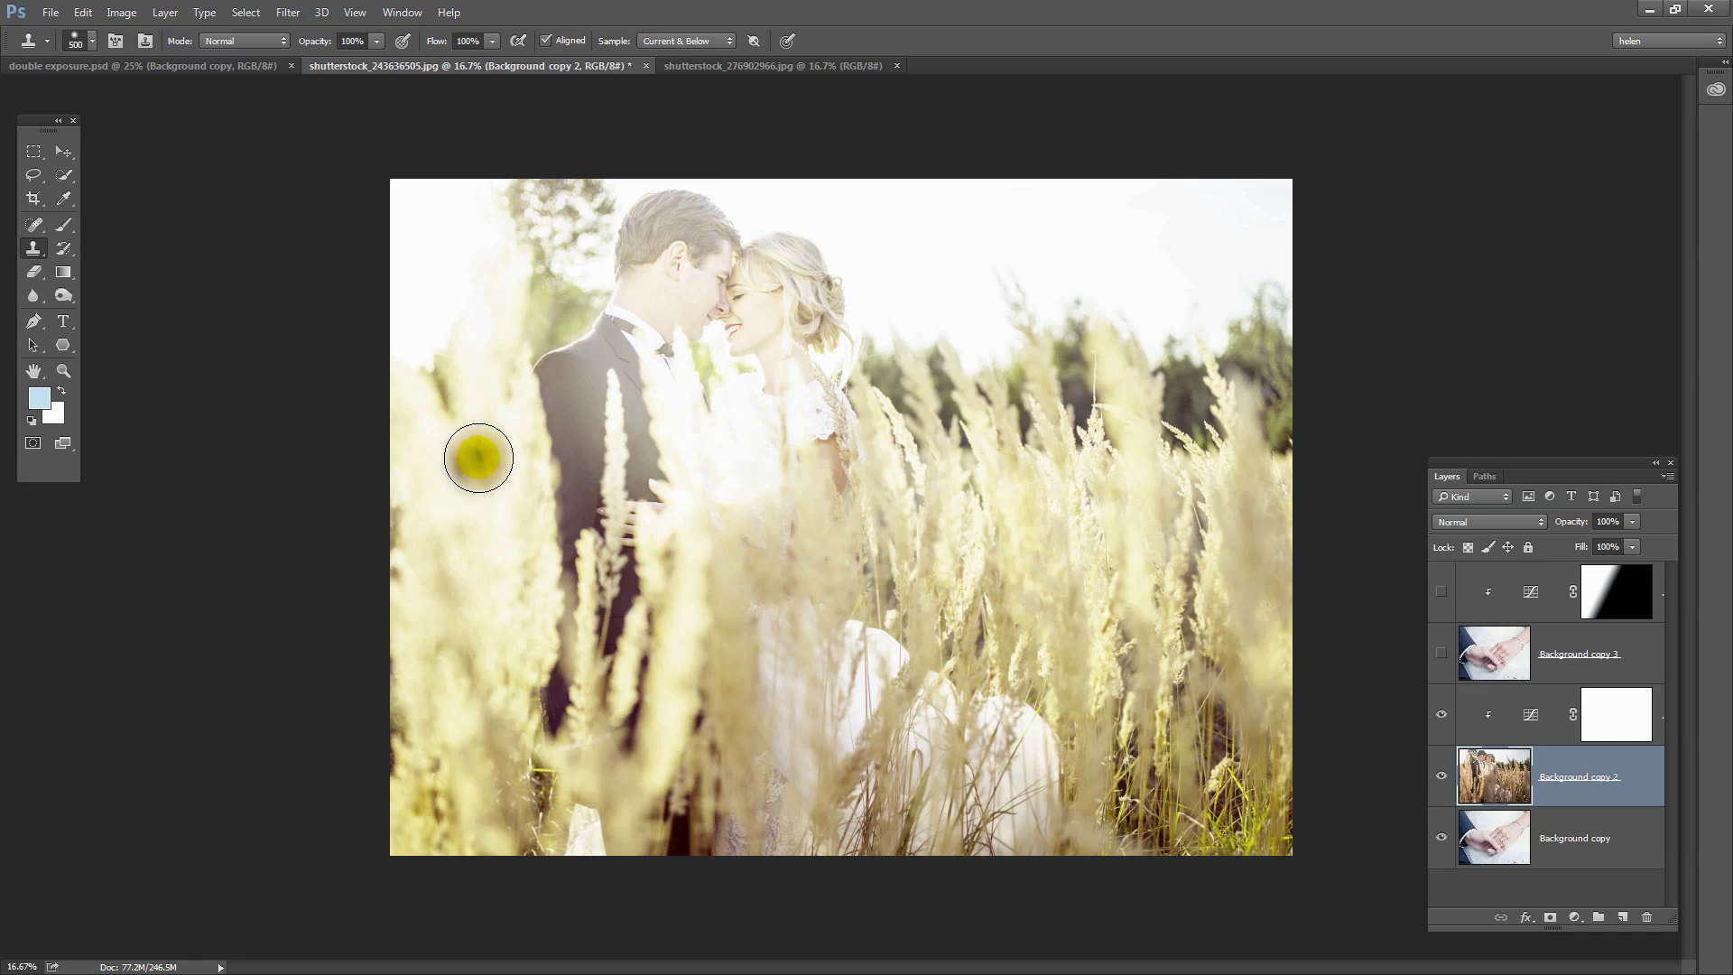
alt+click(461, 440)
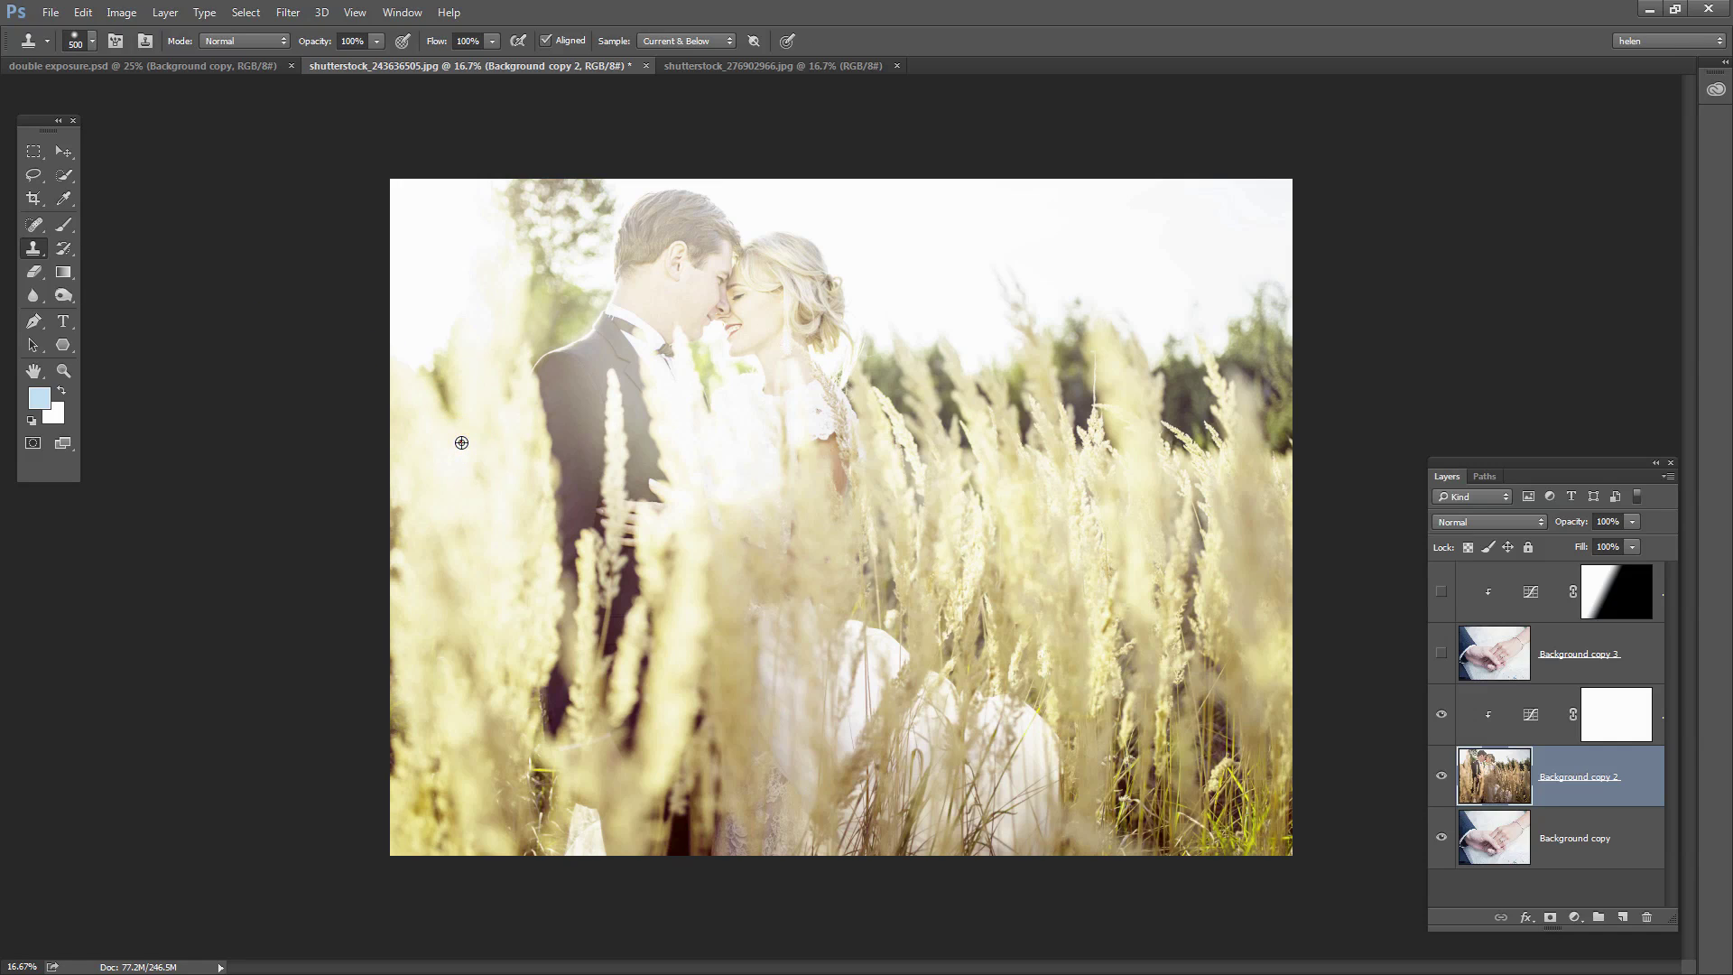
Step: Paint cloned wheat over the spot near the left edge
click(460, 434)
click(448, 383)
click(442, 355)
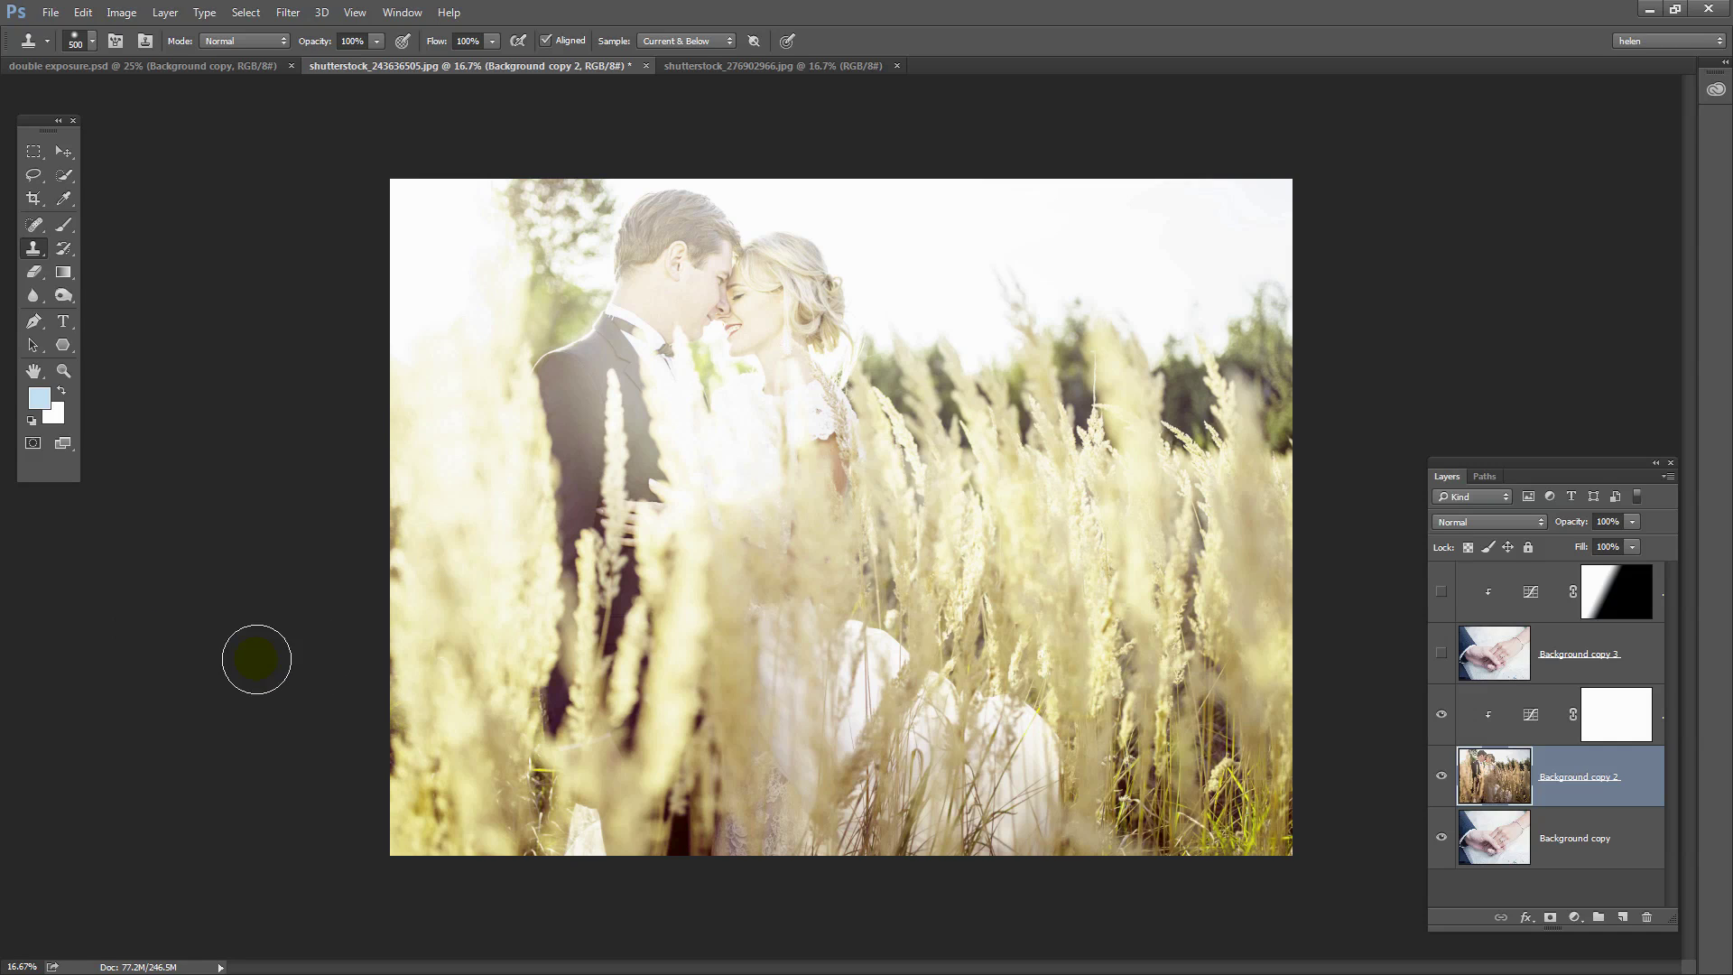
click(502, 521)
click(513, 524)
click(63, 152)
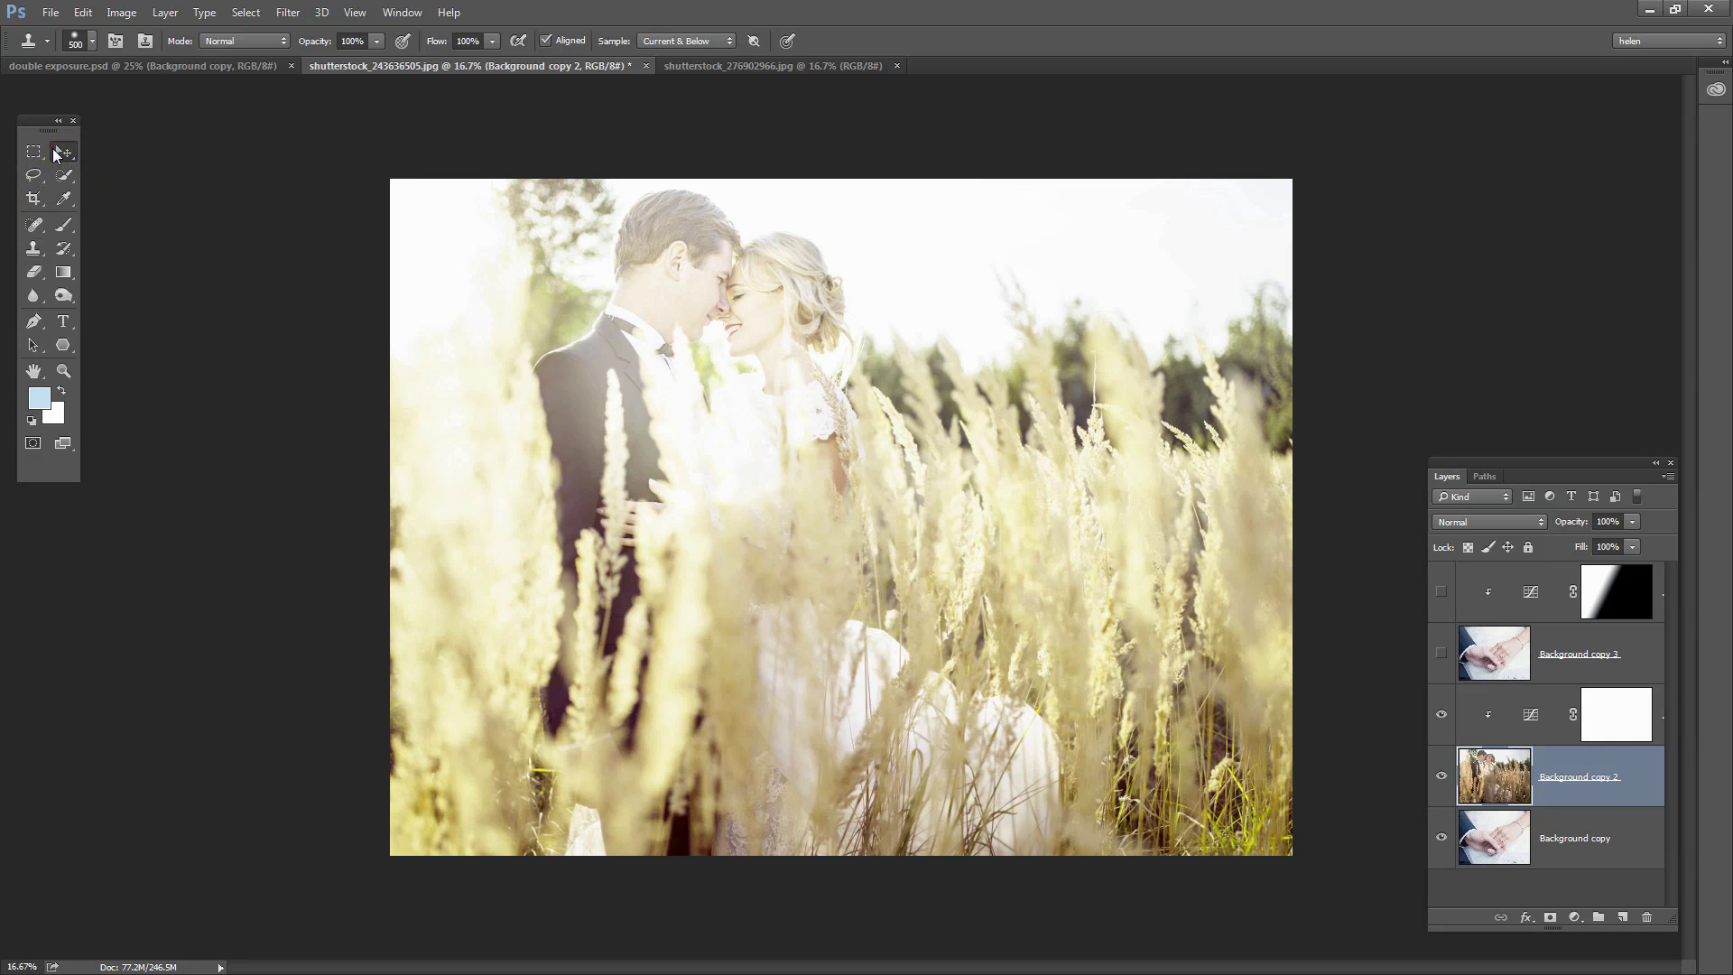
click(1199, 629)
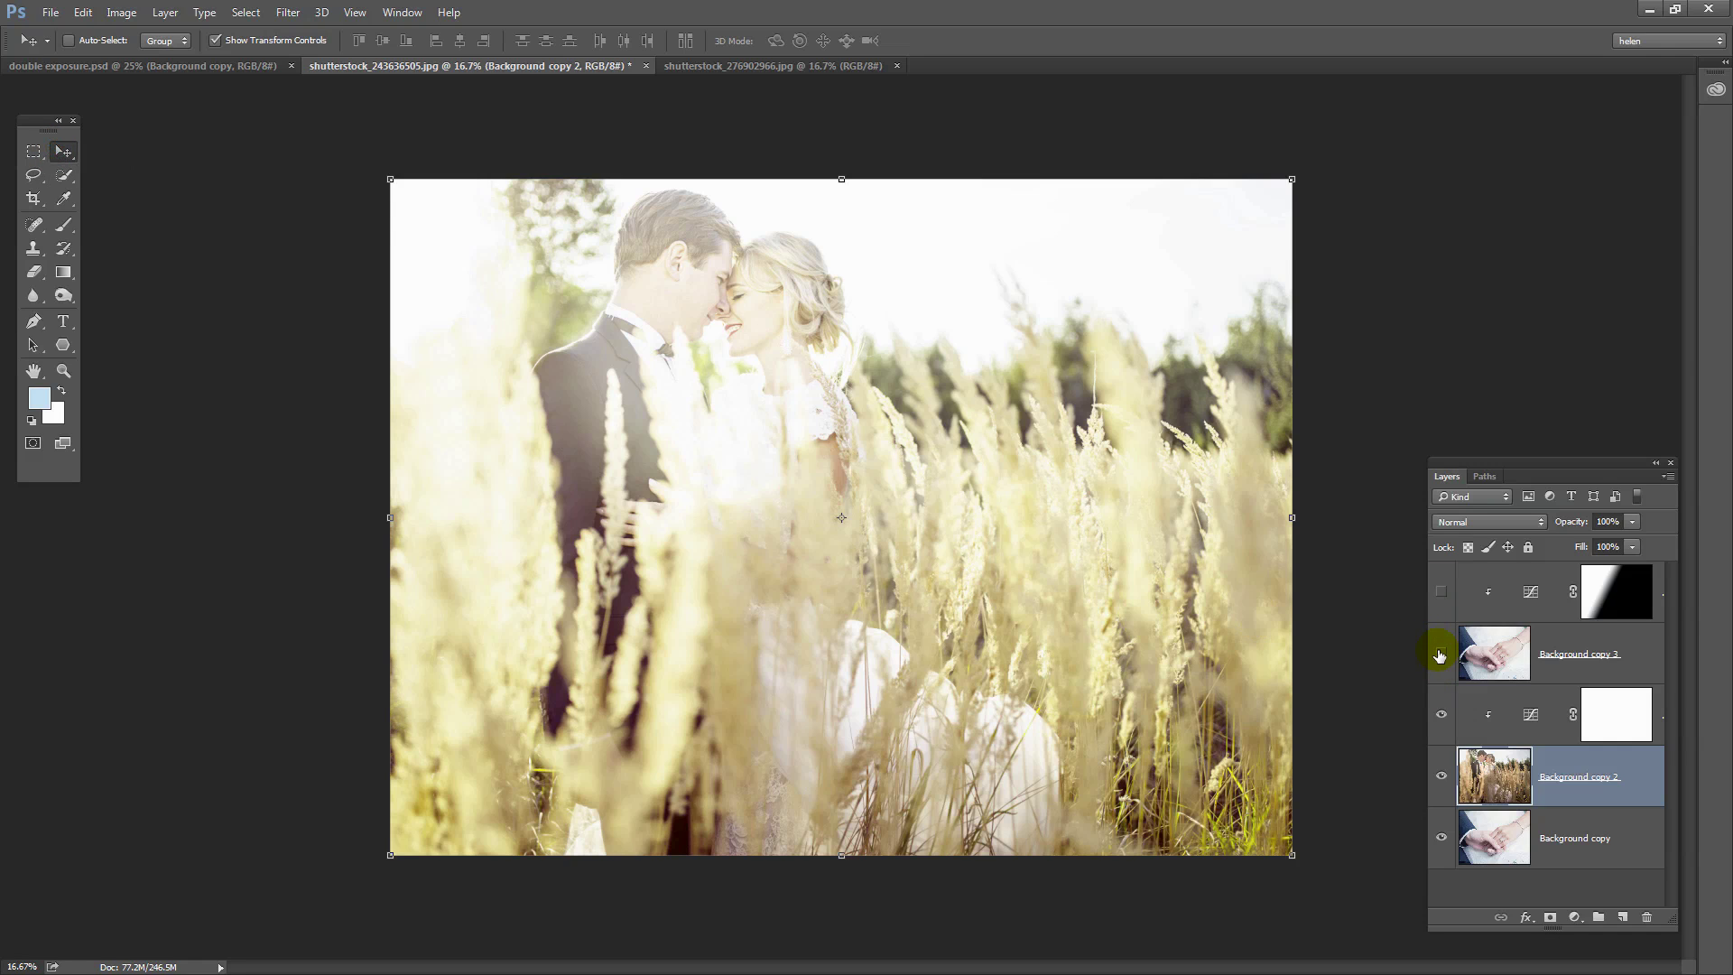
Step: Show the hands layers again and lower Background copy 2's opacity to about 50%
click(1439, 591)
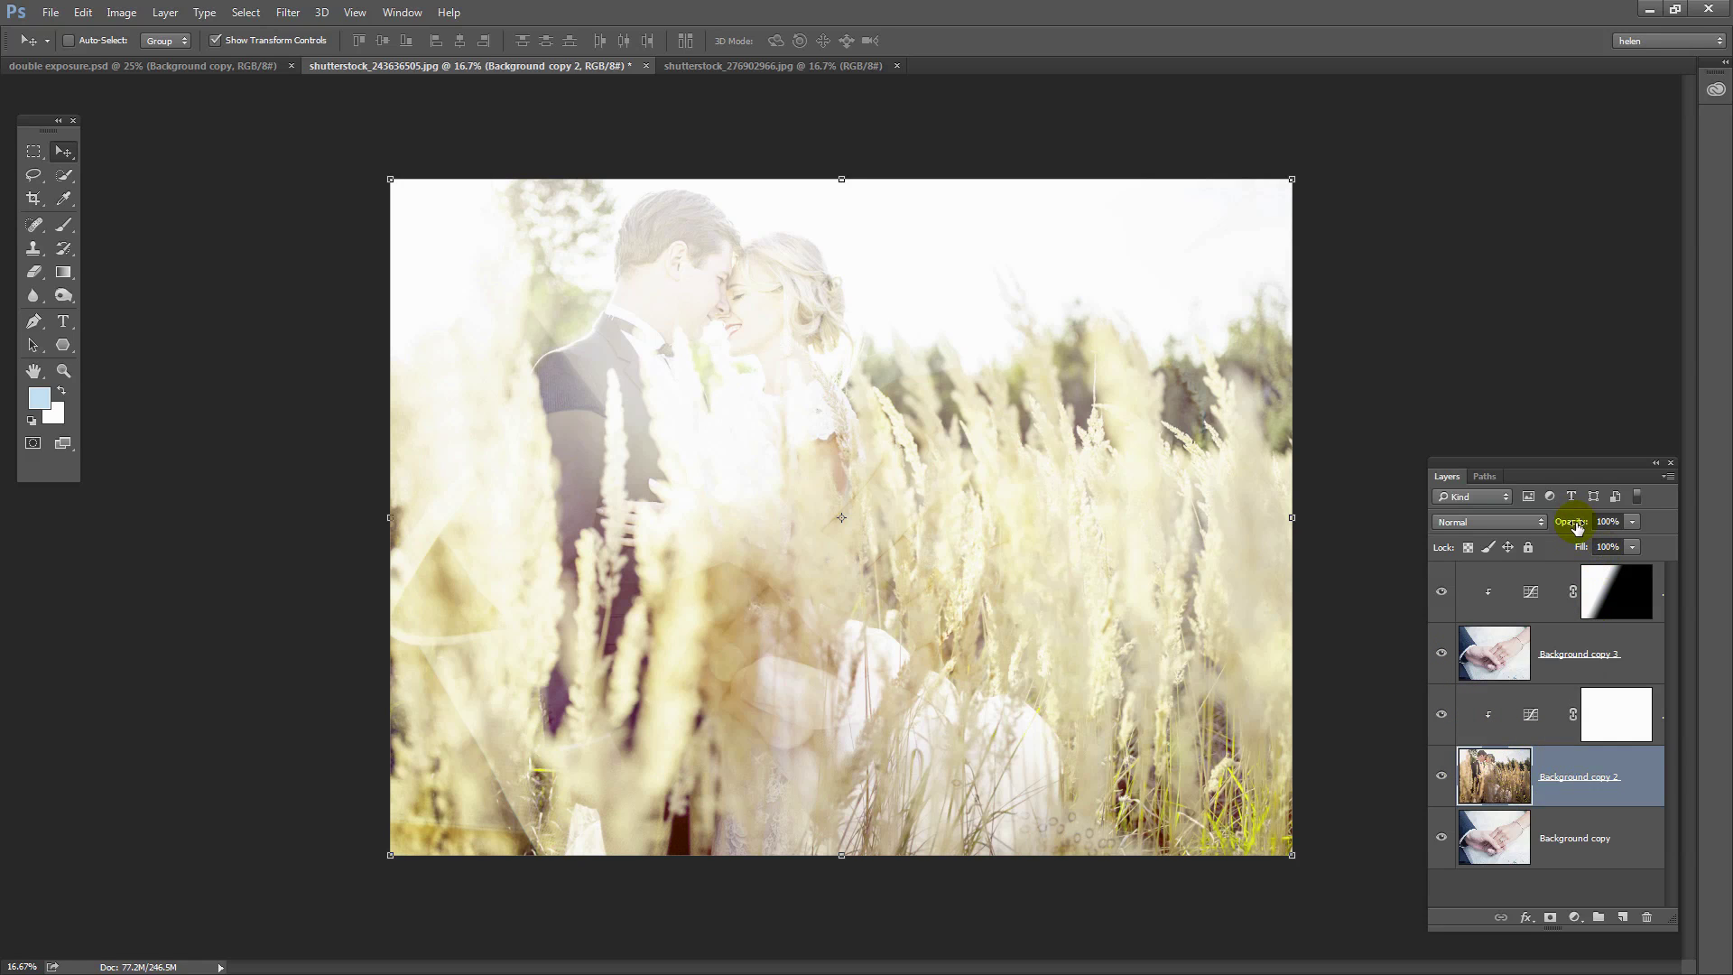
drag(1567, 524, 1547, 532)
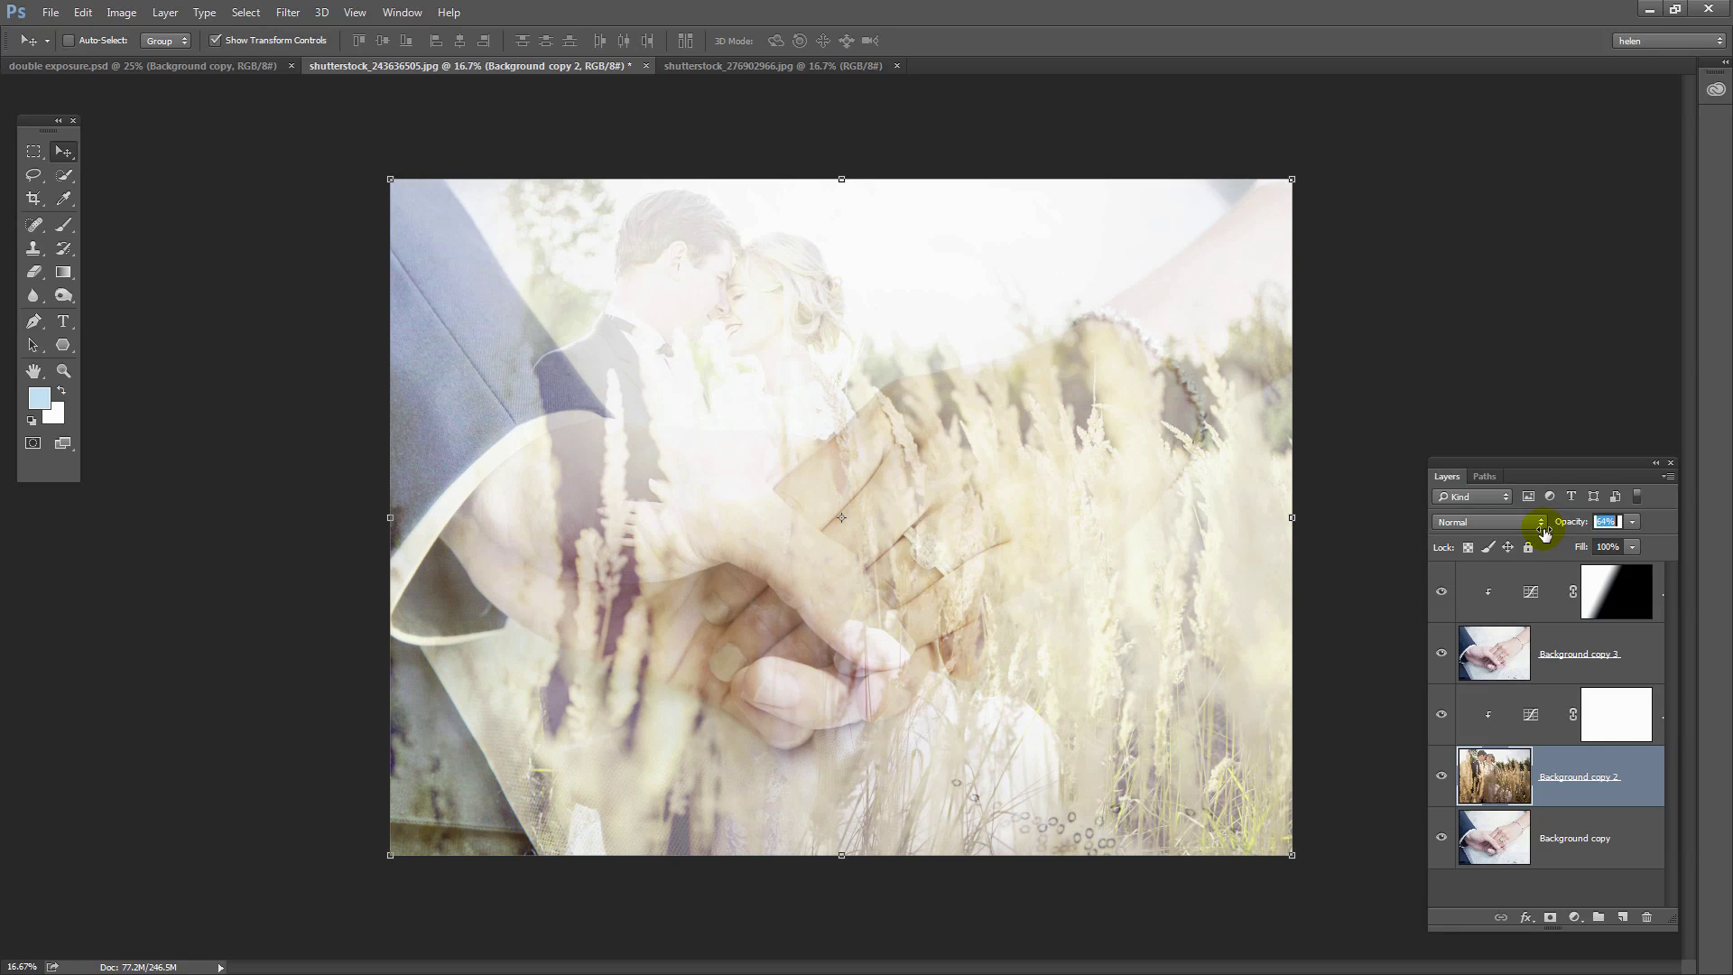
drag(1543, 535, 1539, 537)
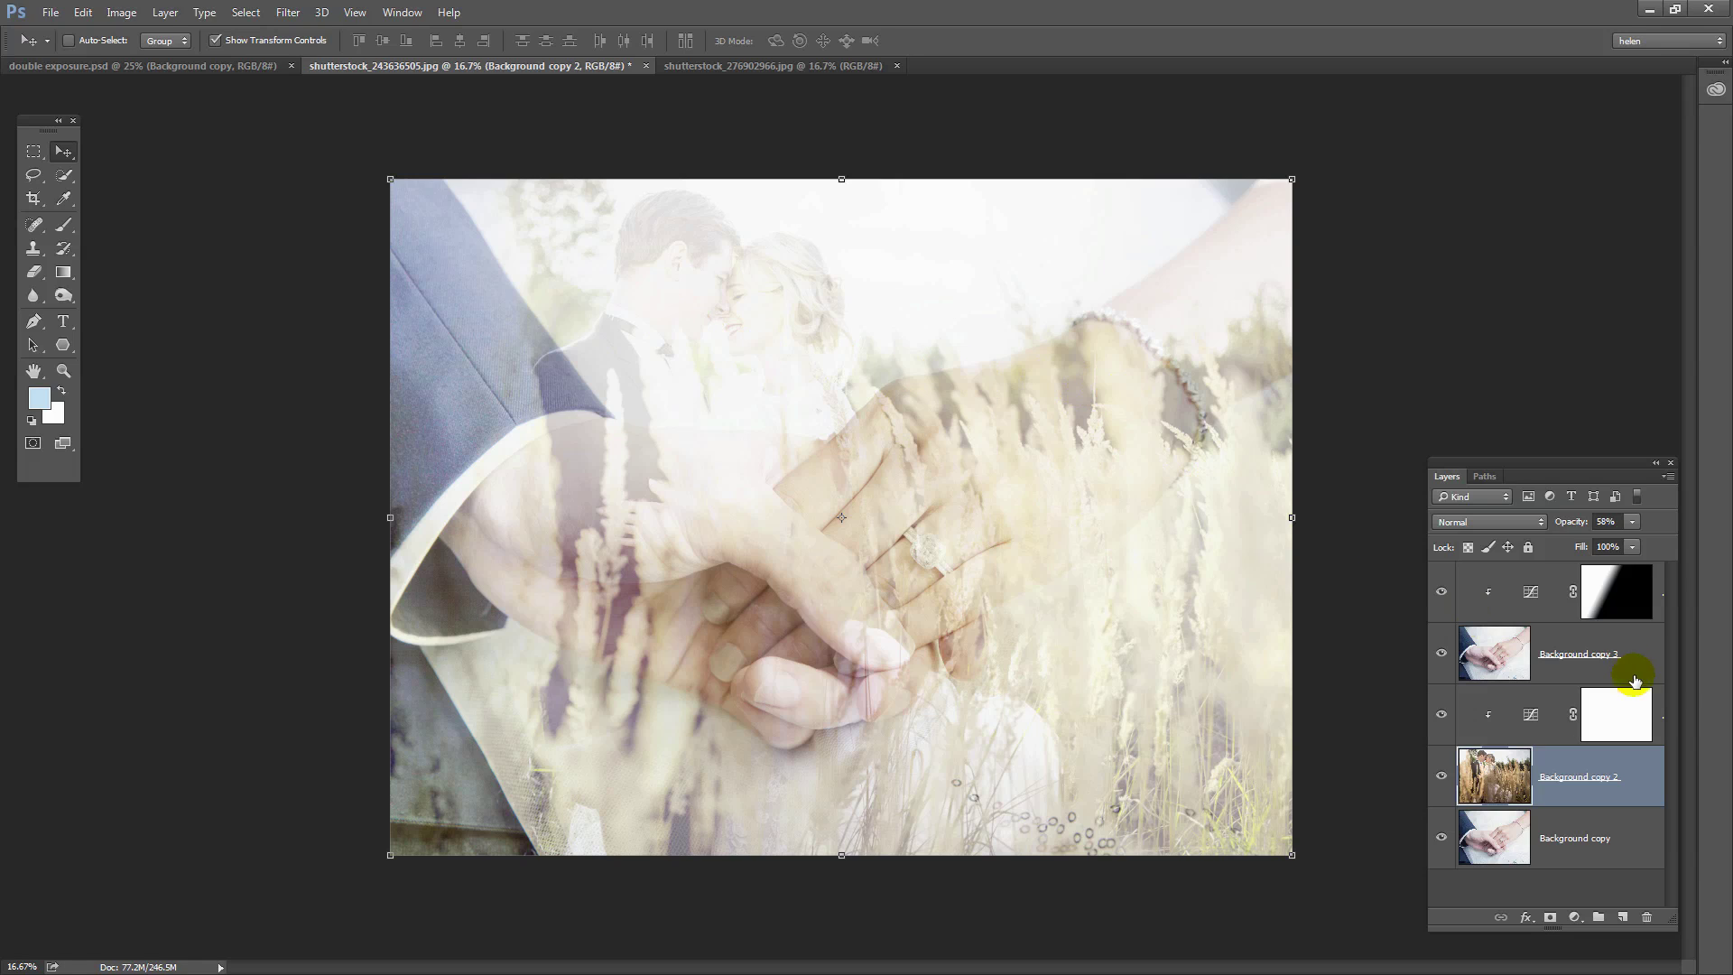
click(1616, 700)
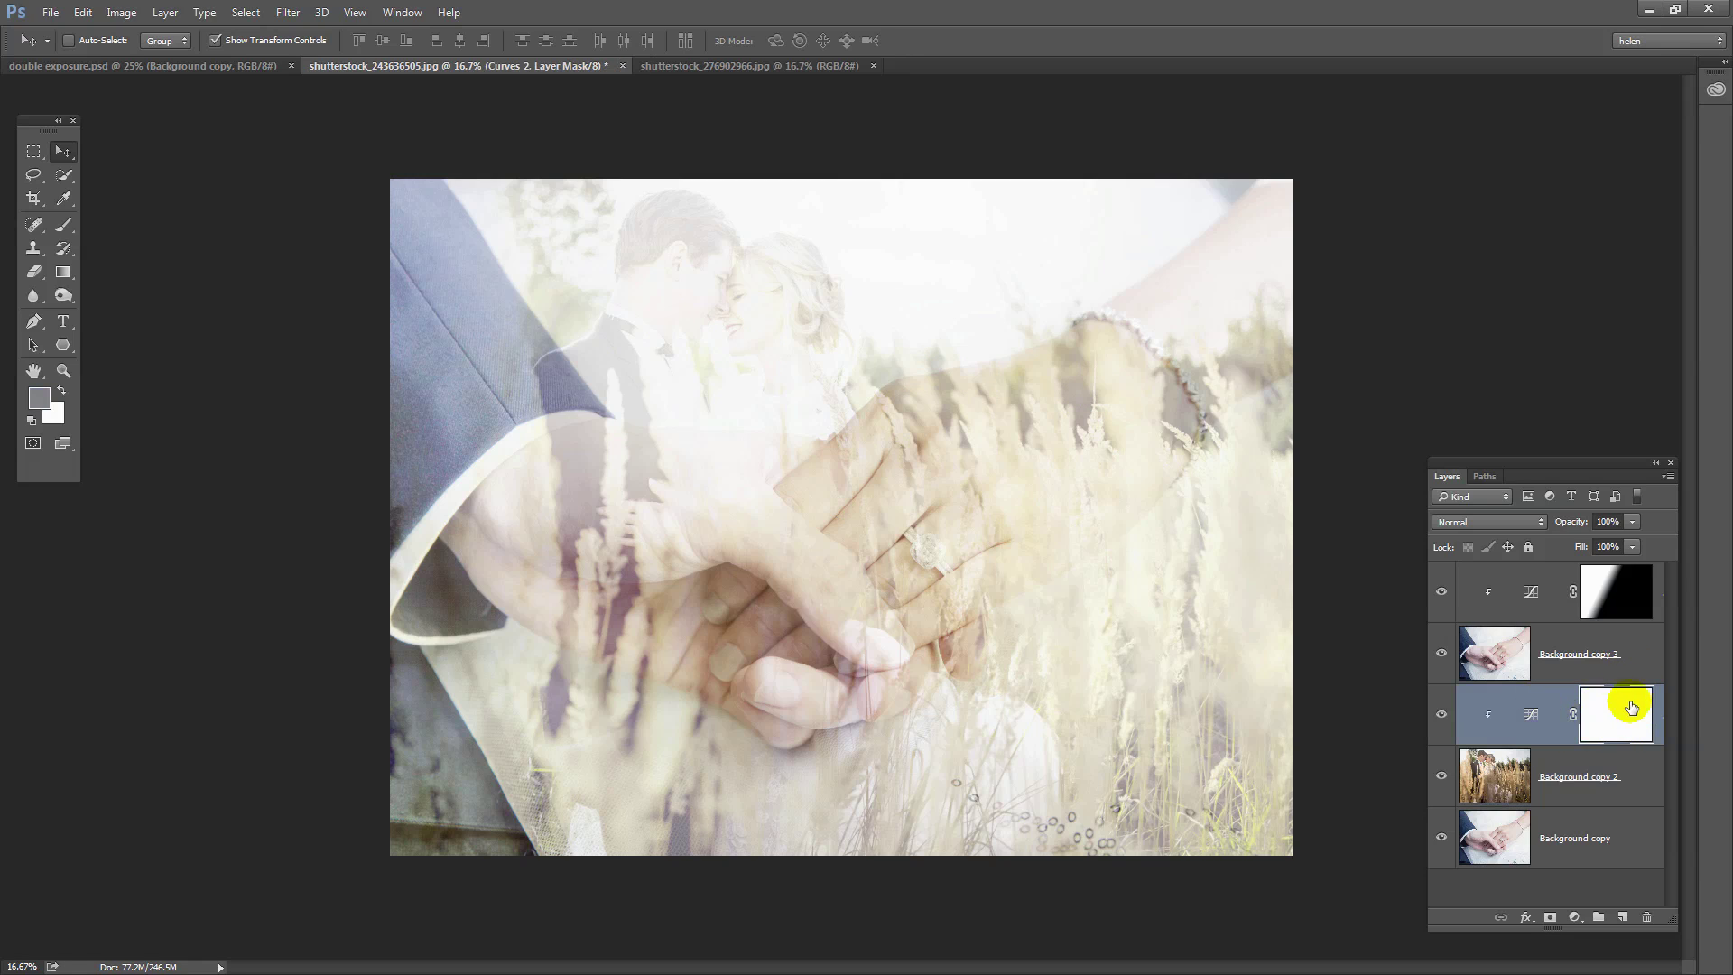
Step: Fill the Curves 2 mask with a white-to-black gradient so the brightening fades toward the right
click(1441, 715)
click(1439, 715)
click(63, 272)
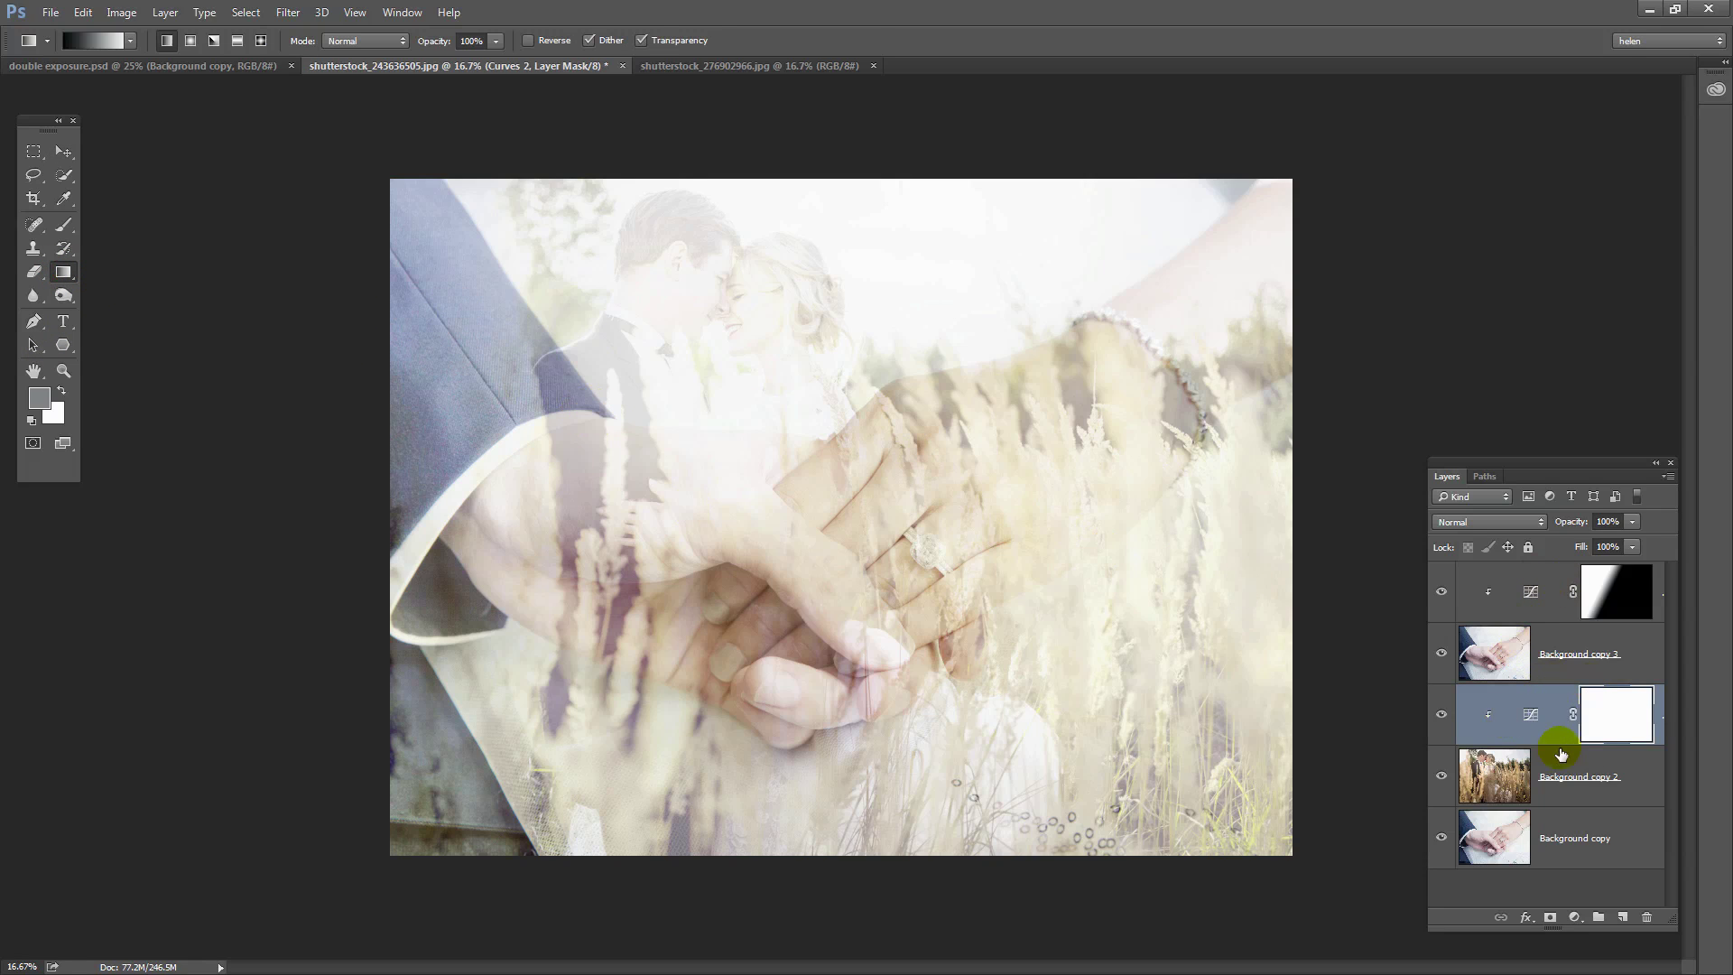
click(1613, 710)
drag(448, 481, 612, 476)
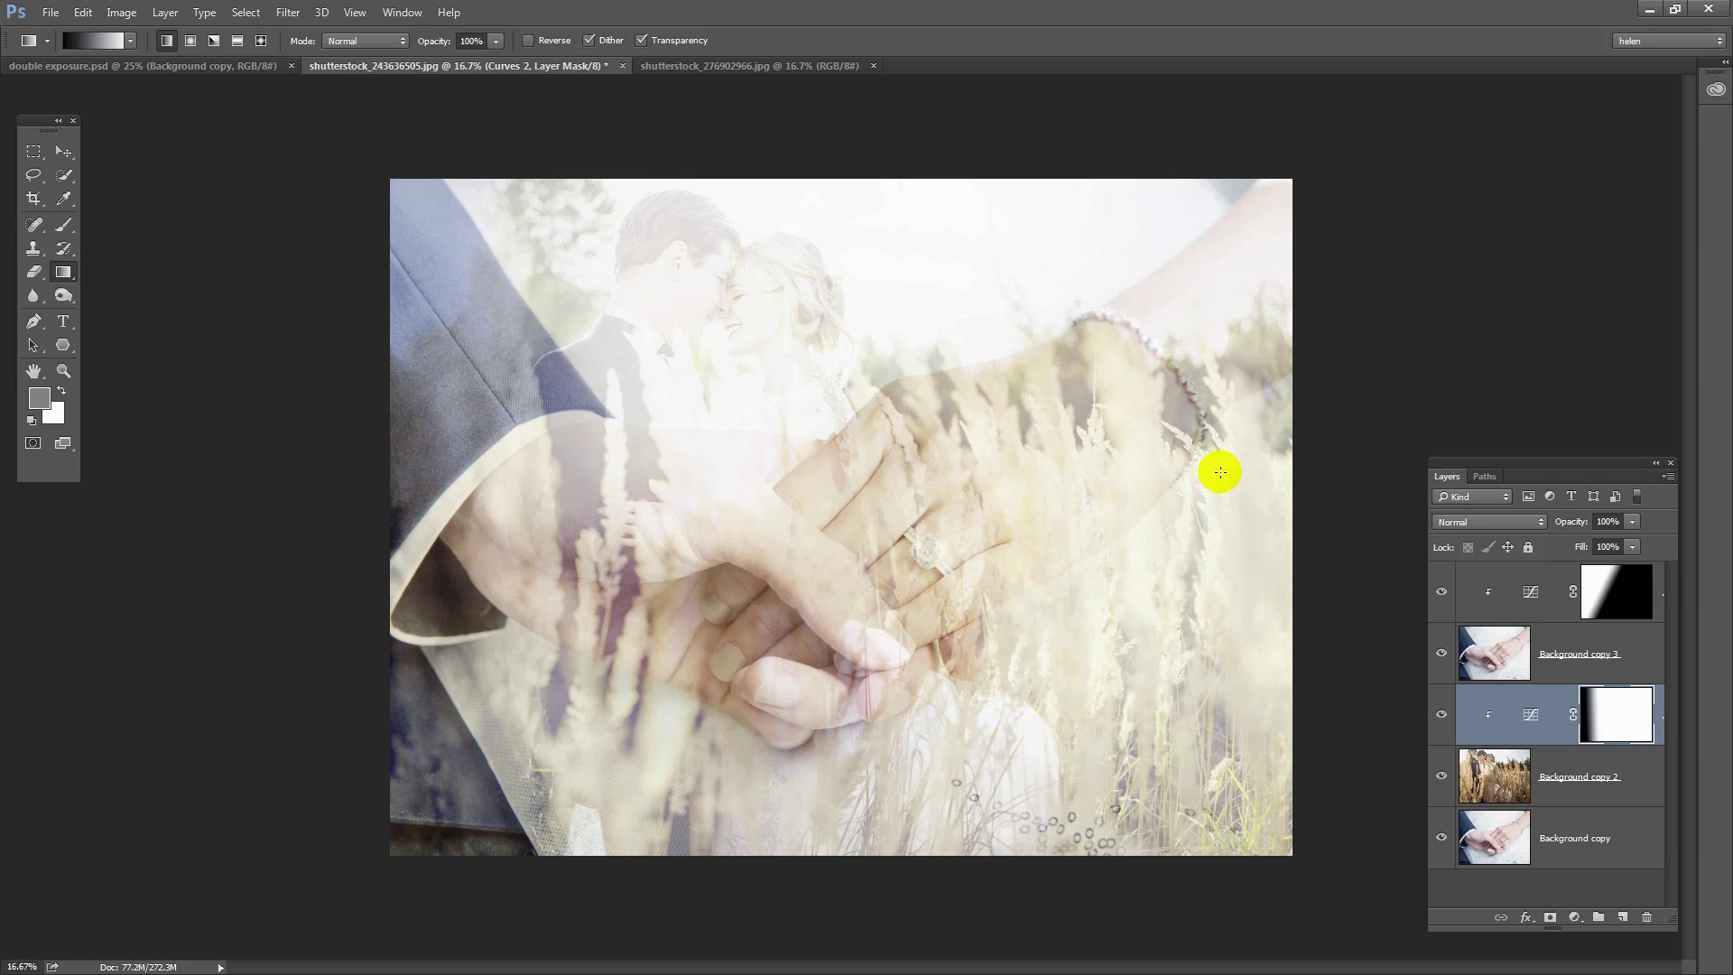
drag(1262, 435, 487, 432)
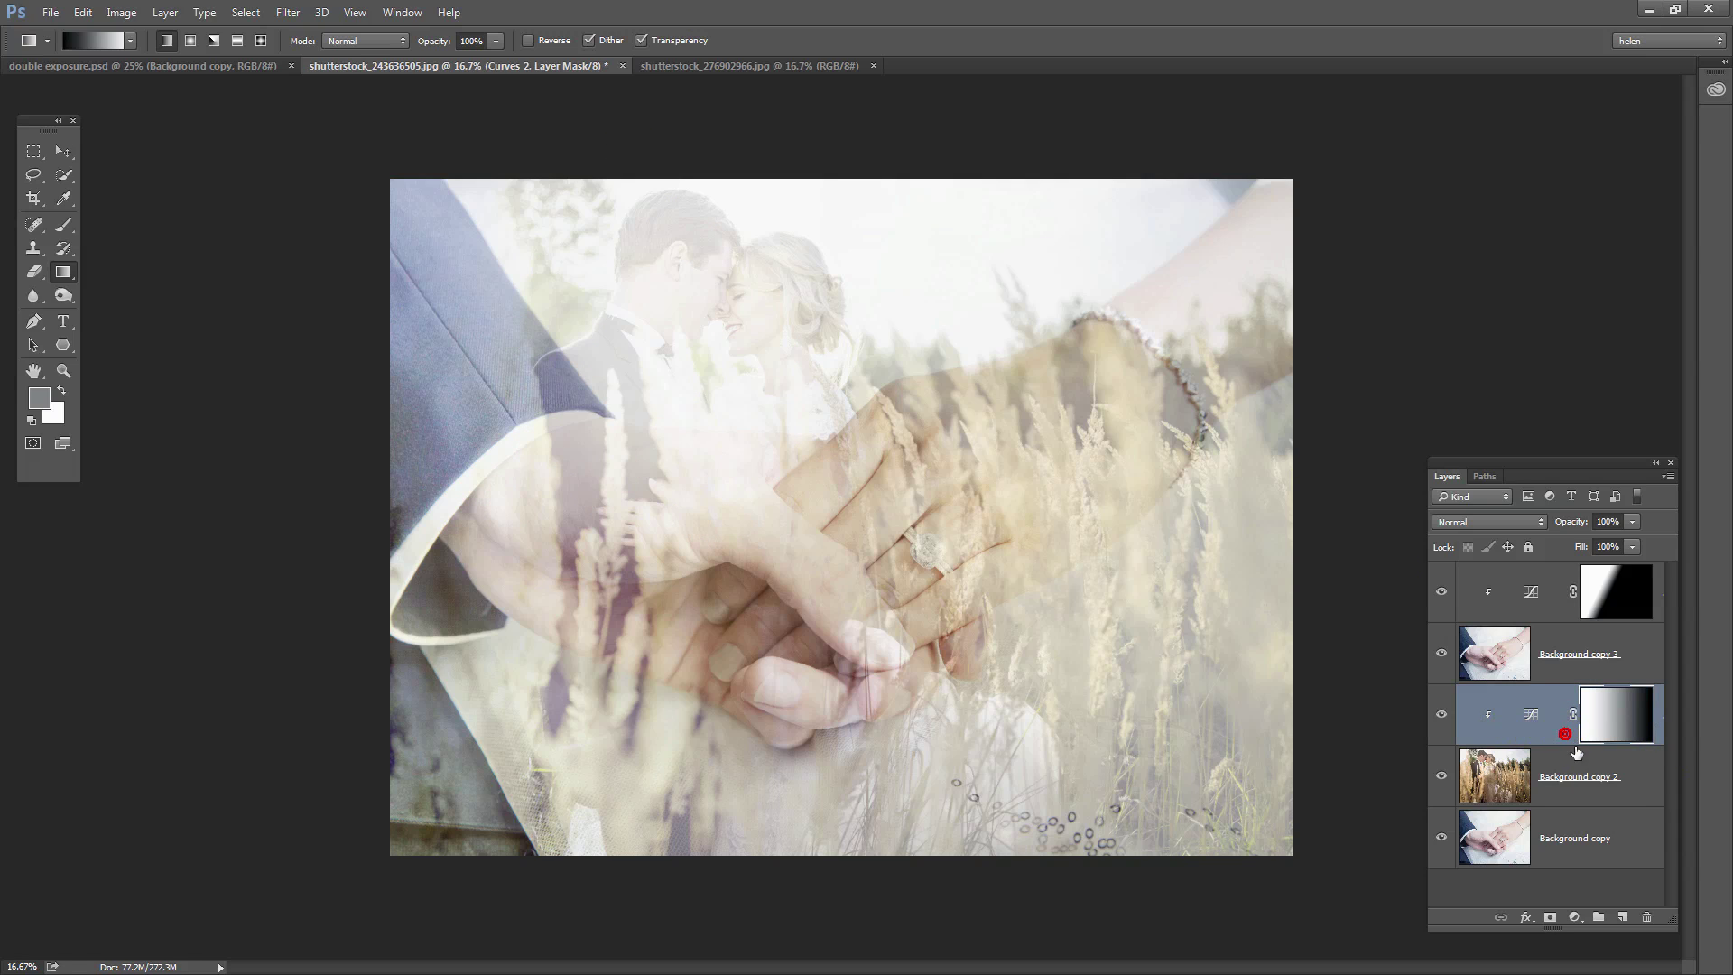
Step: Select Background copy 2 with Curves 2 and move them about 64 px right
double_click(1581, 776)
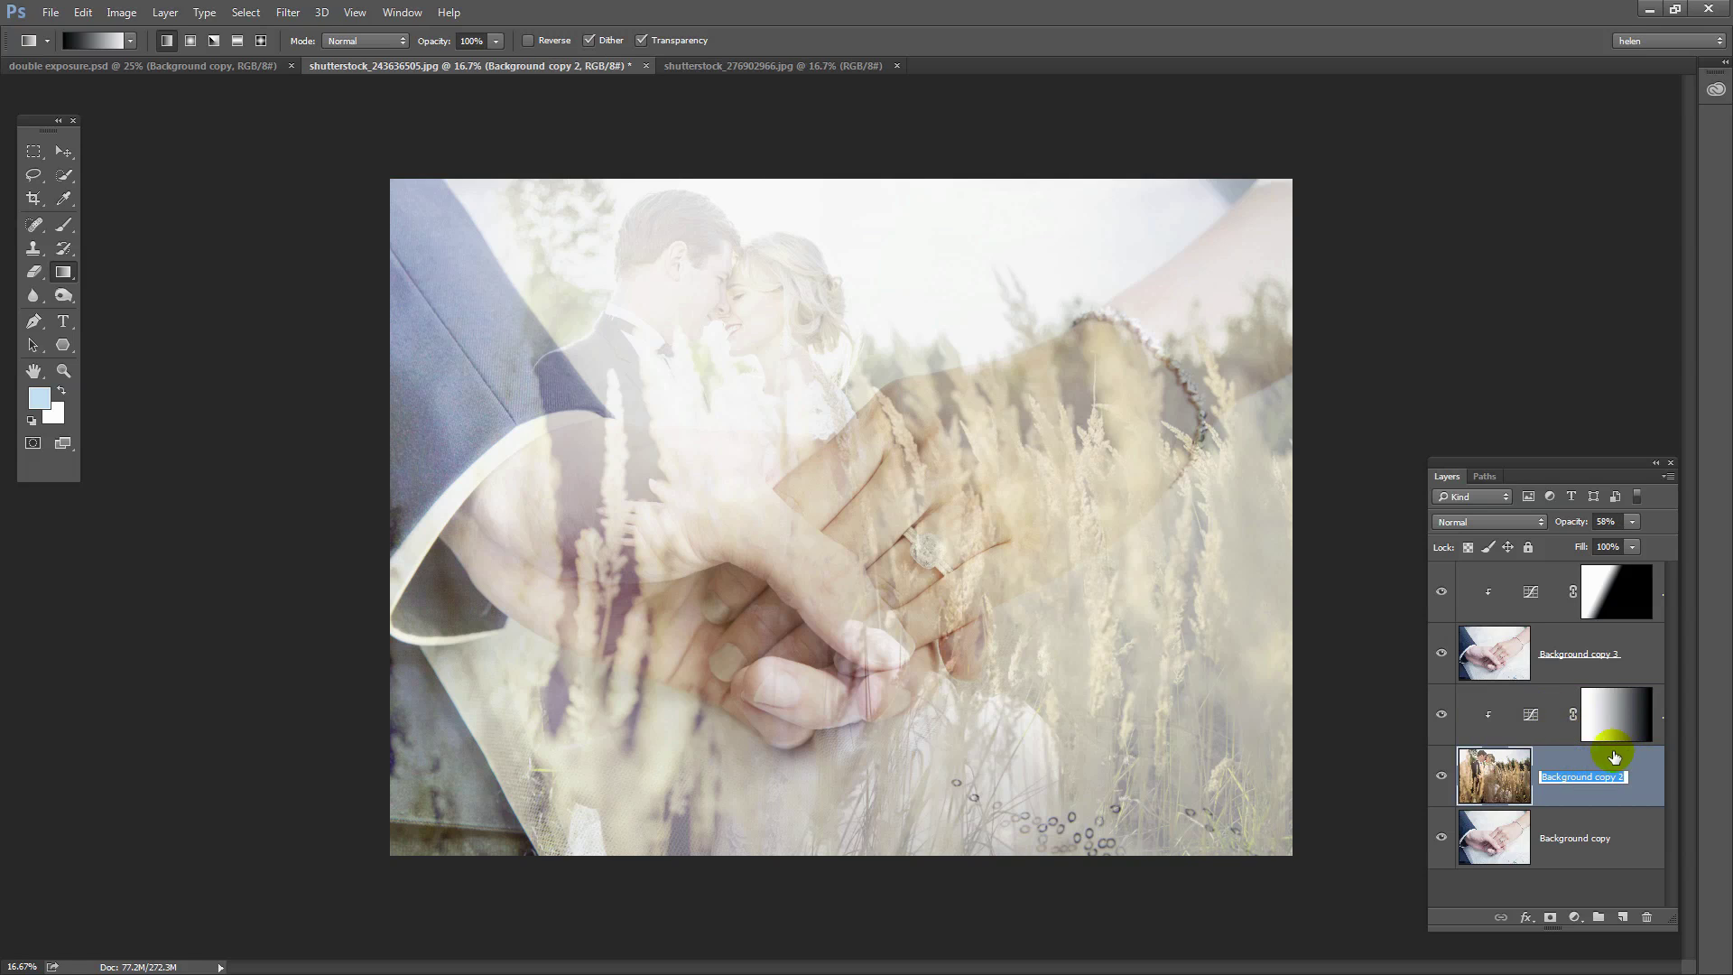
click(1638, 760)
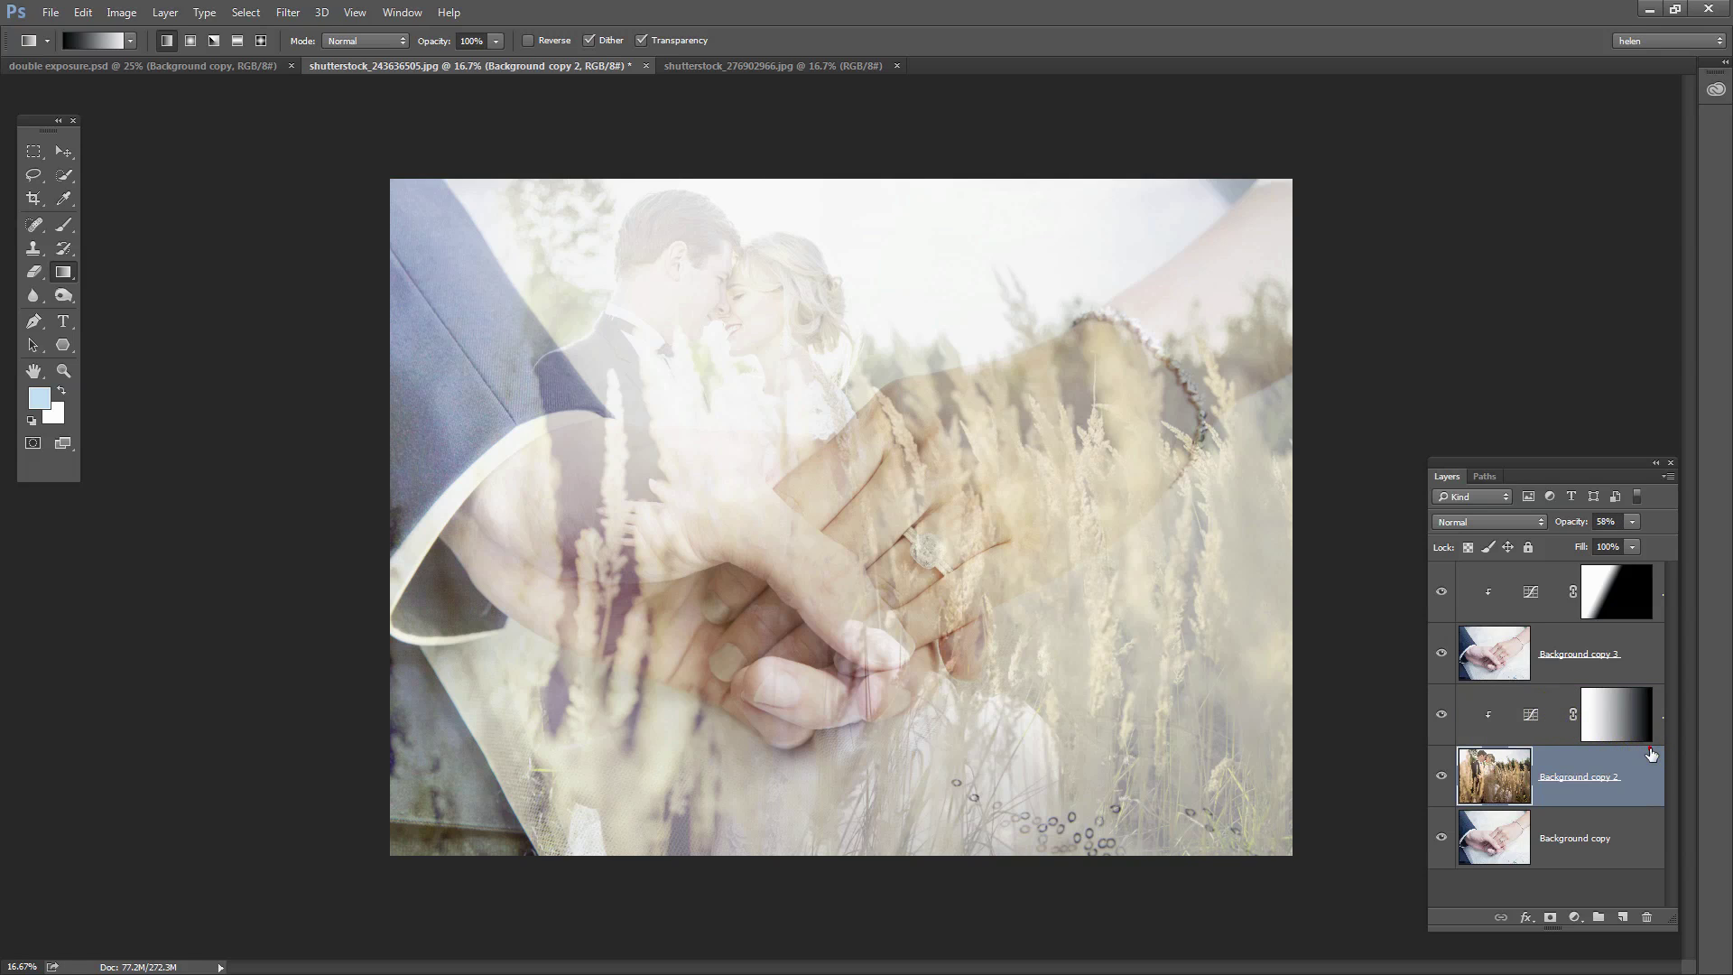
shift+click(1542, 706)
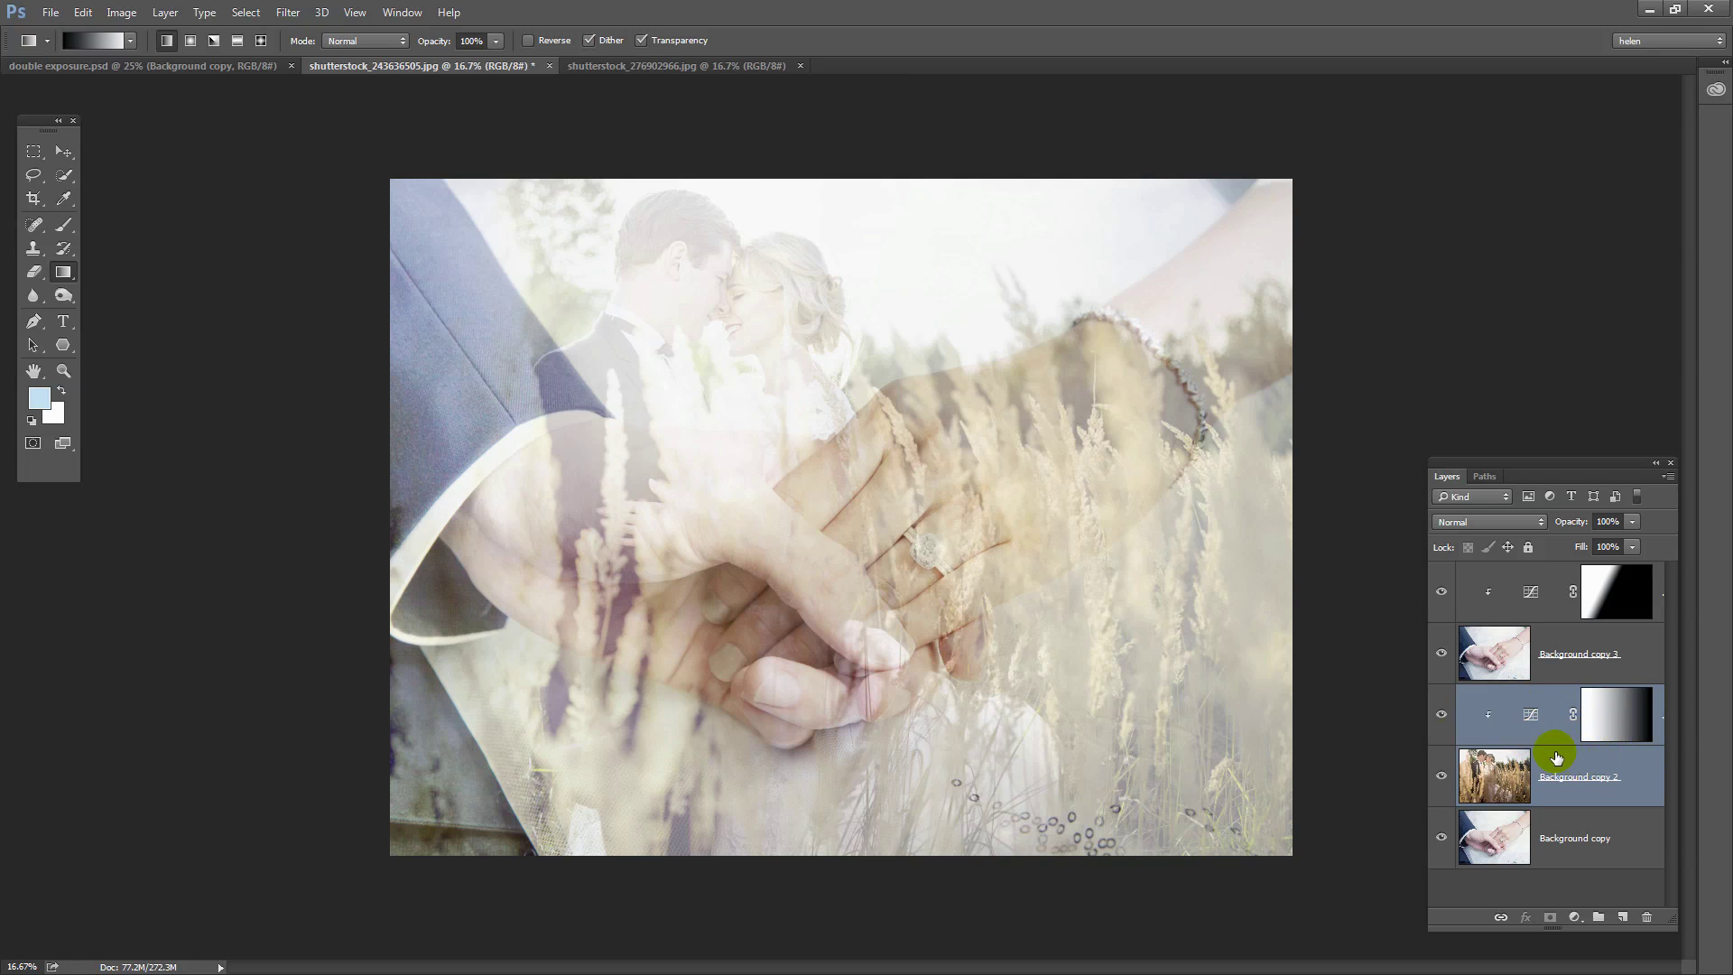
click(64, 151)
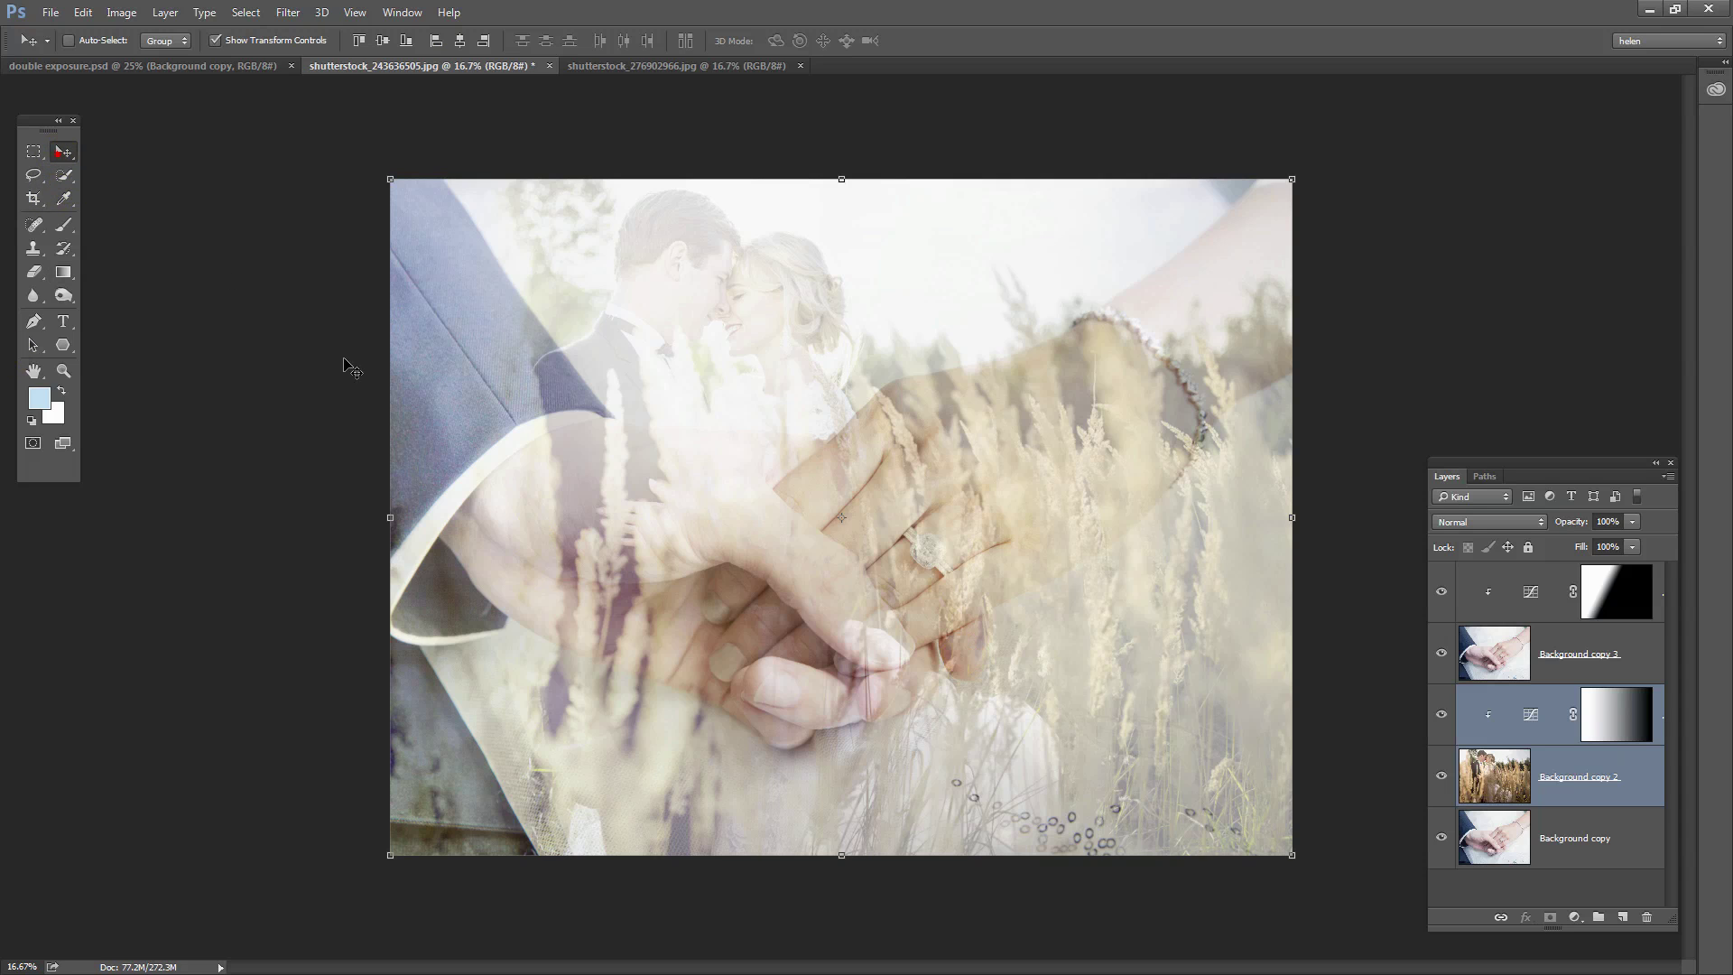
drag(588, 560, 664, 563)
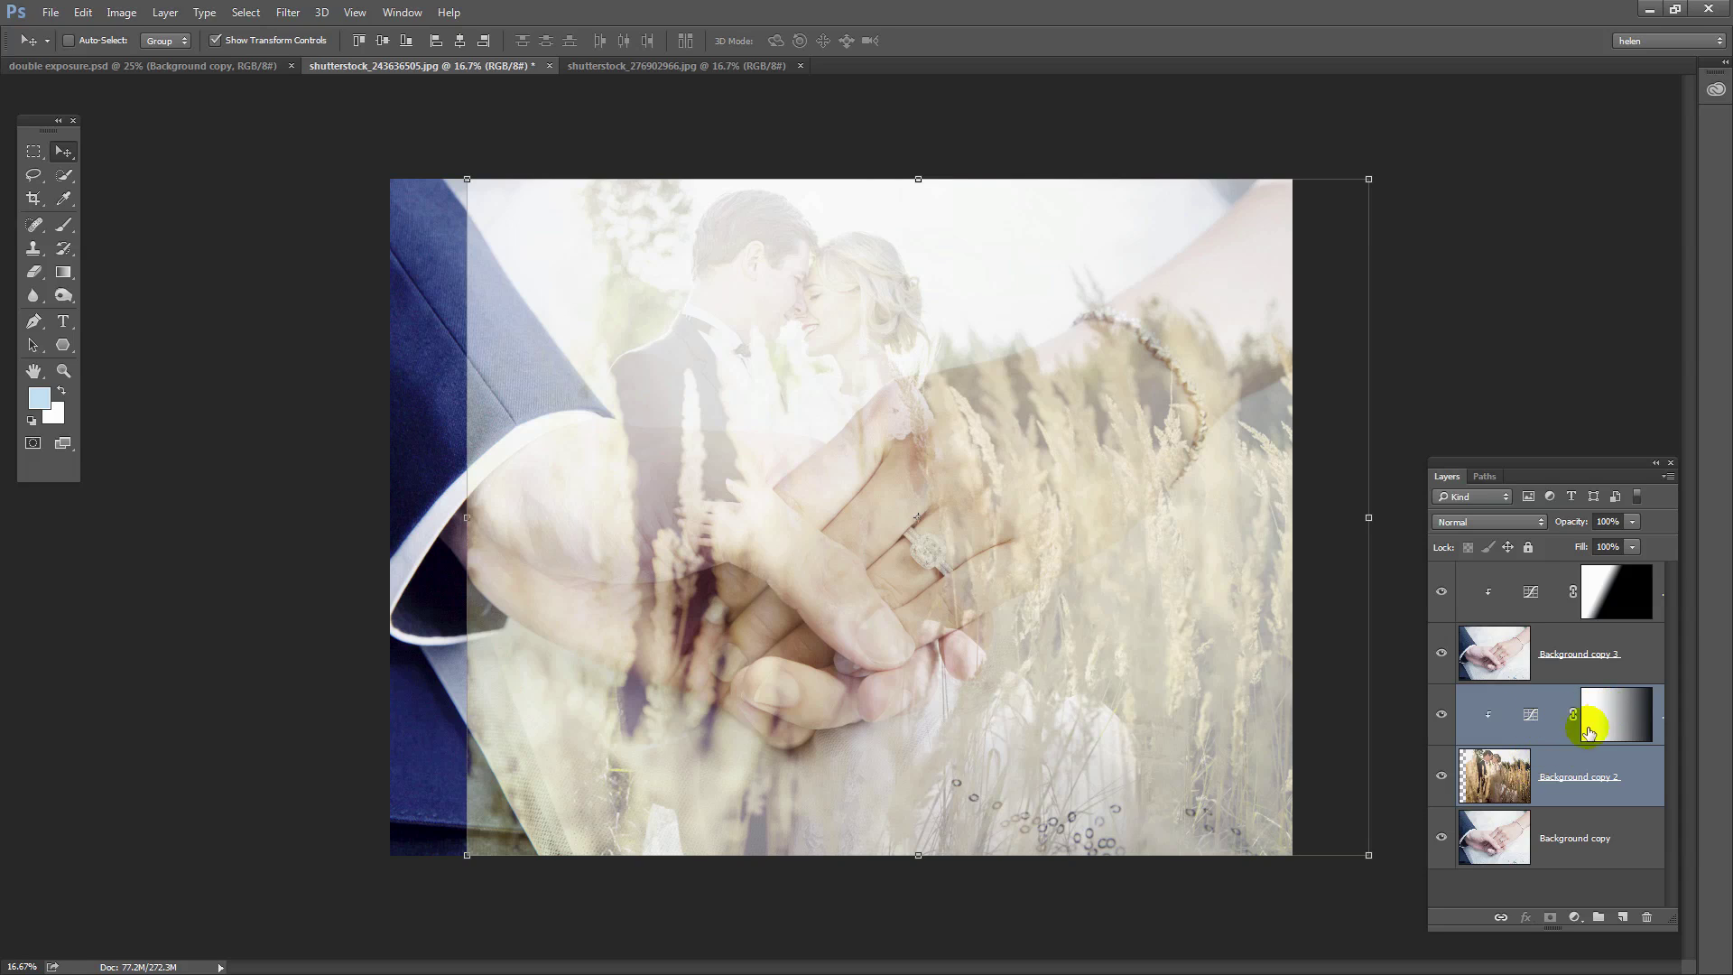
click(1551, 778)
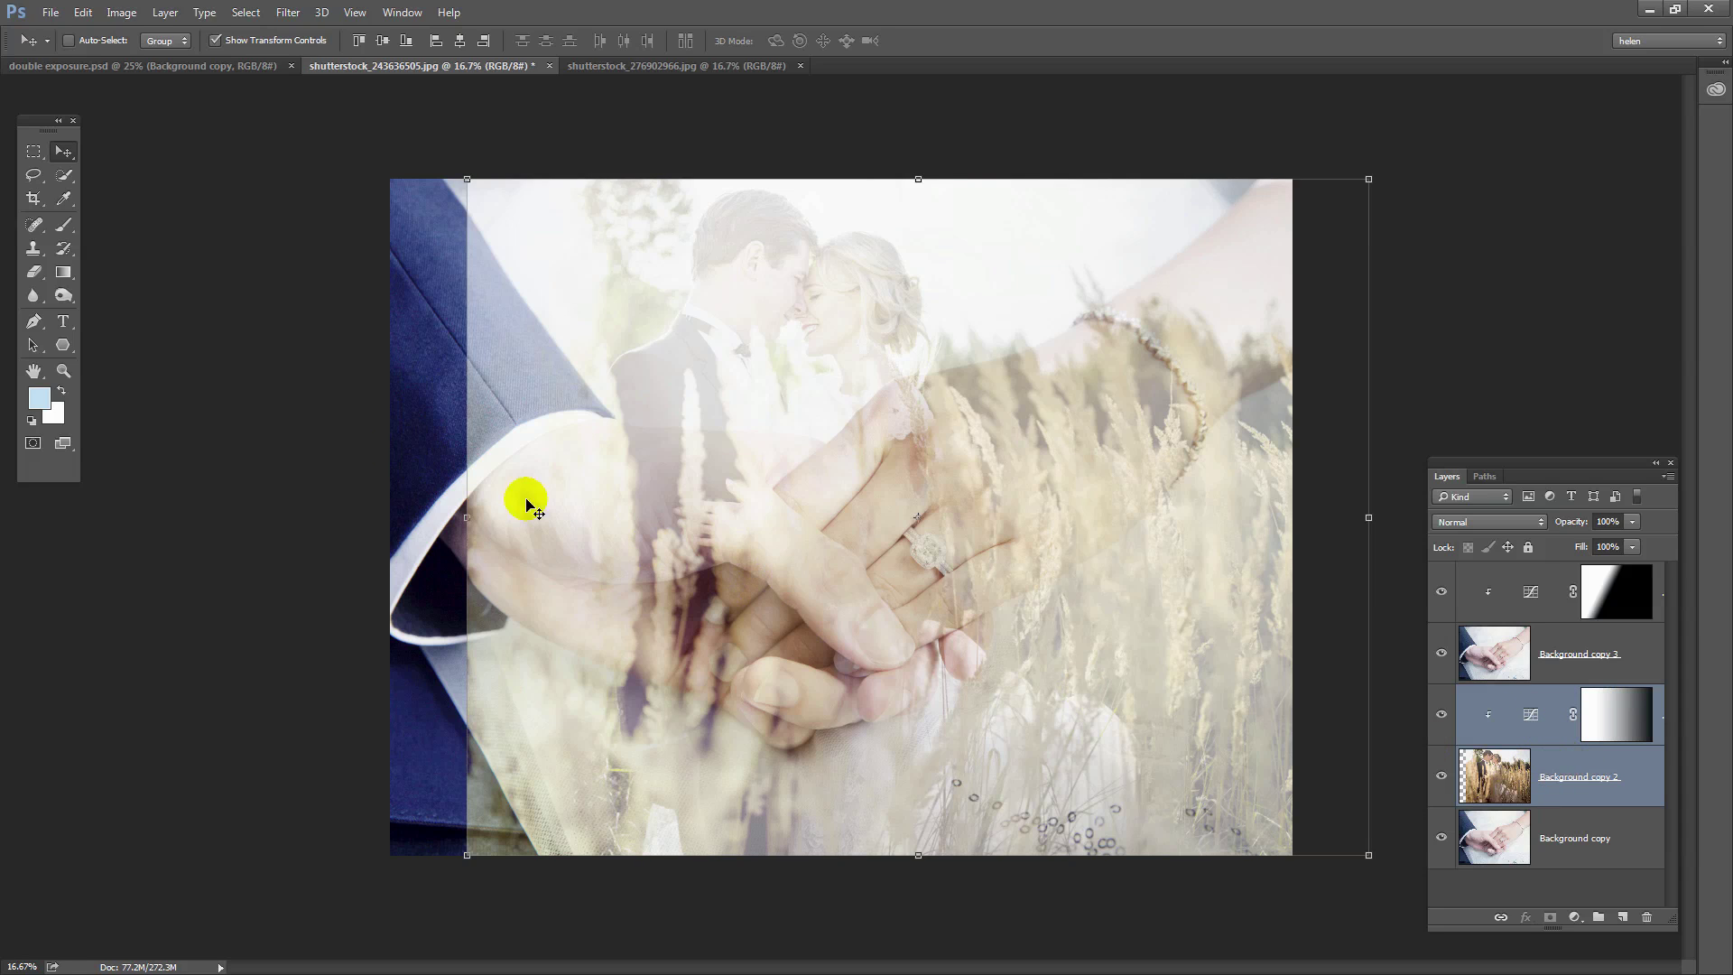
Step: Crop the canvas to about 15.56 × 13 in around the couple and joined hands
click(32, 198)
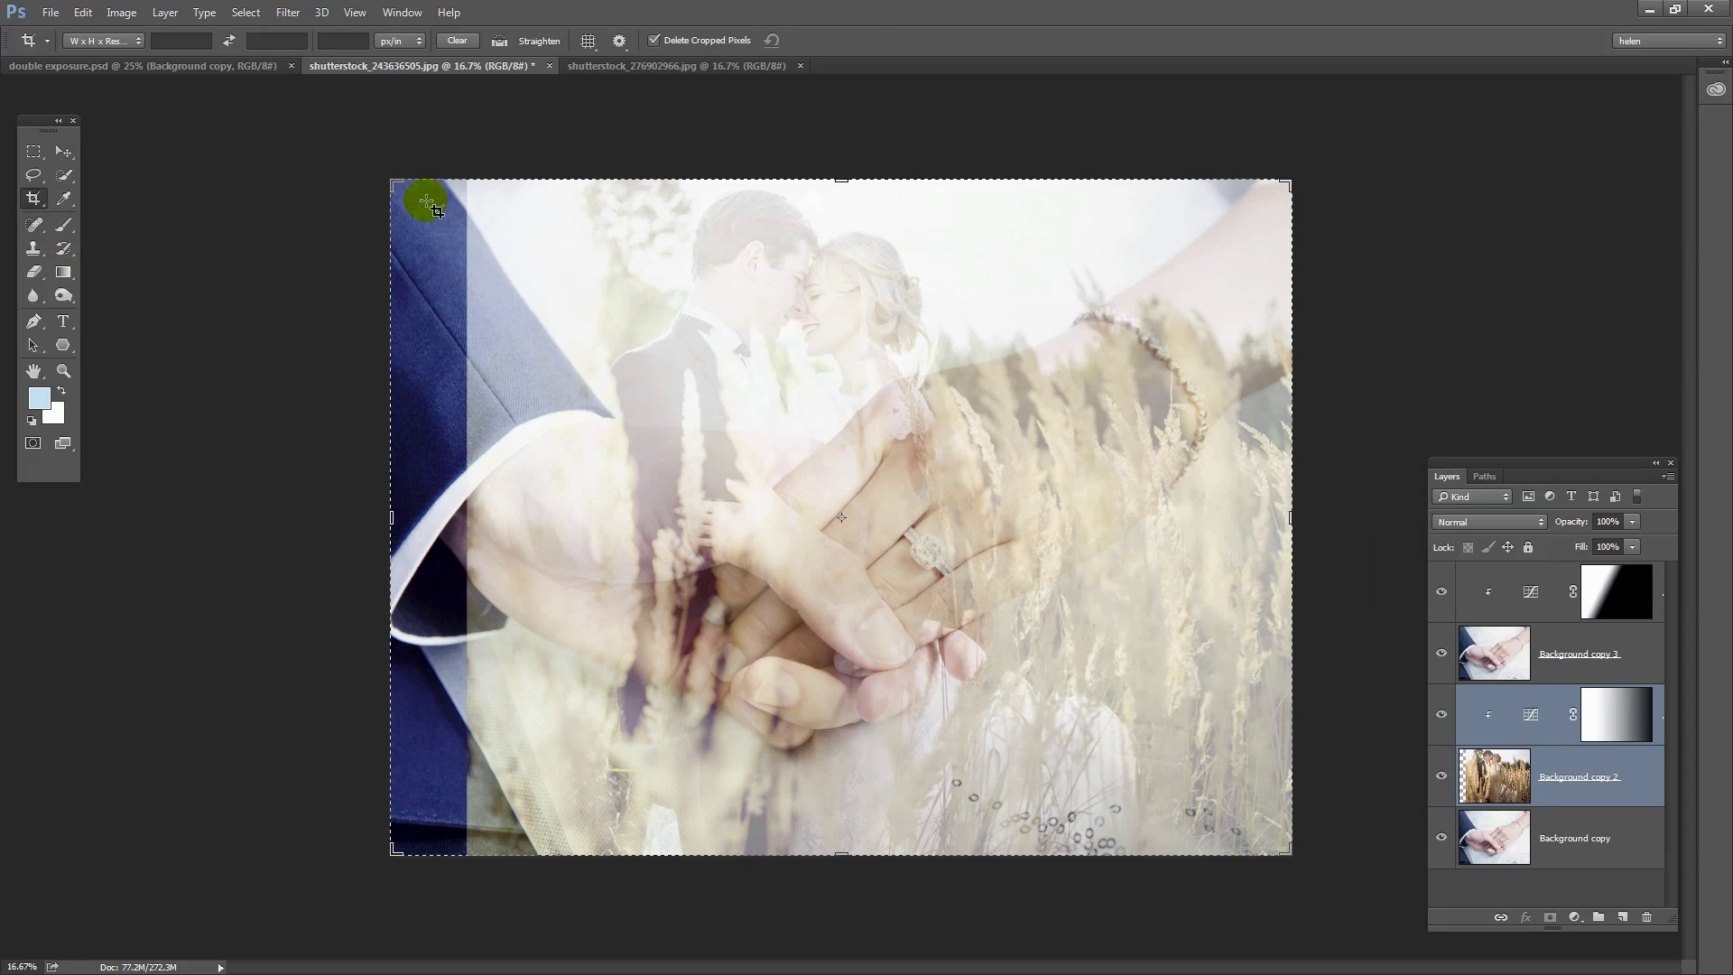
drag(467, 180, 1159, 764)
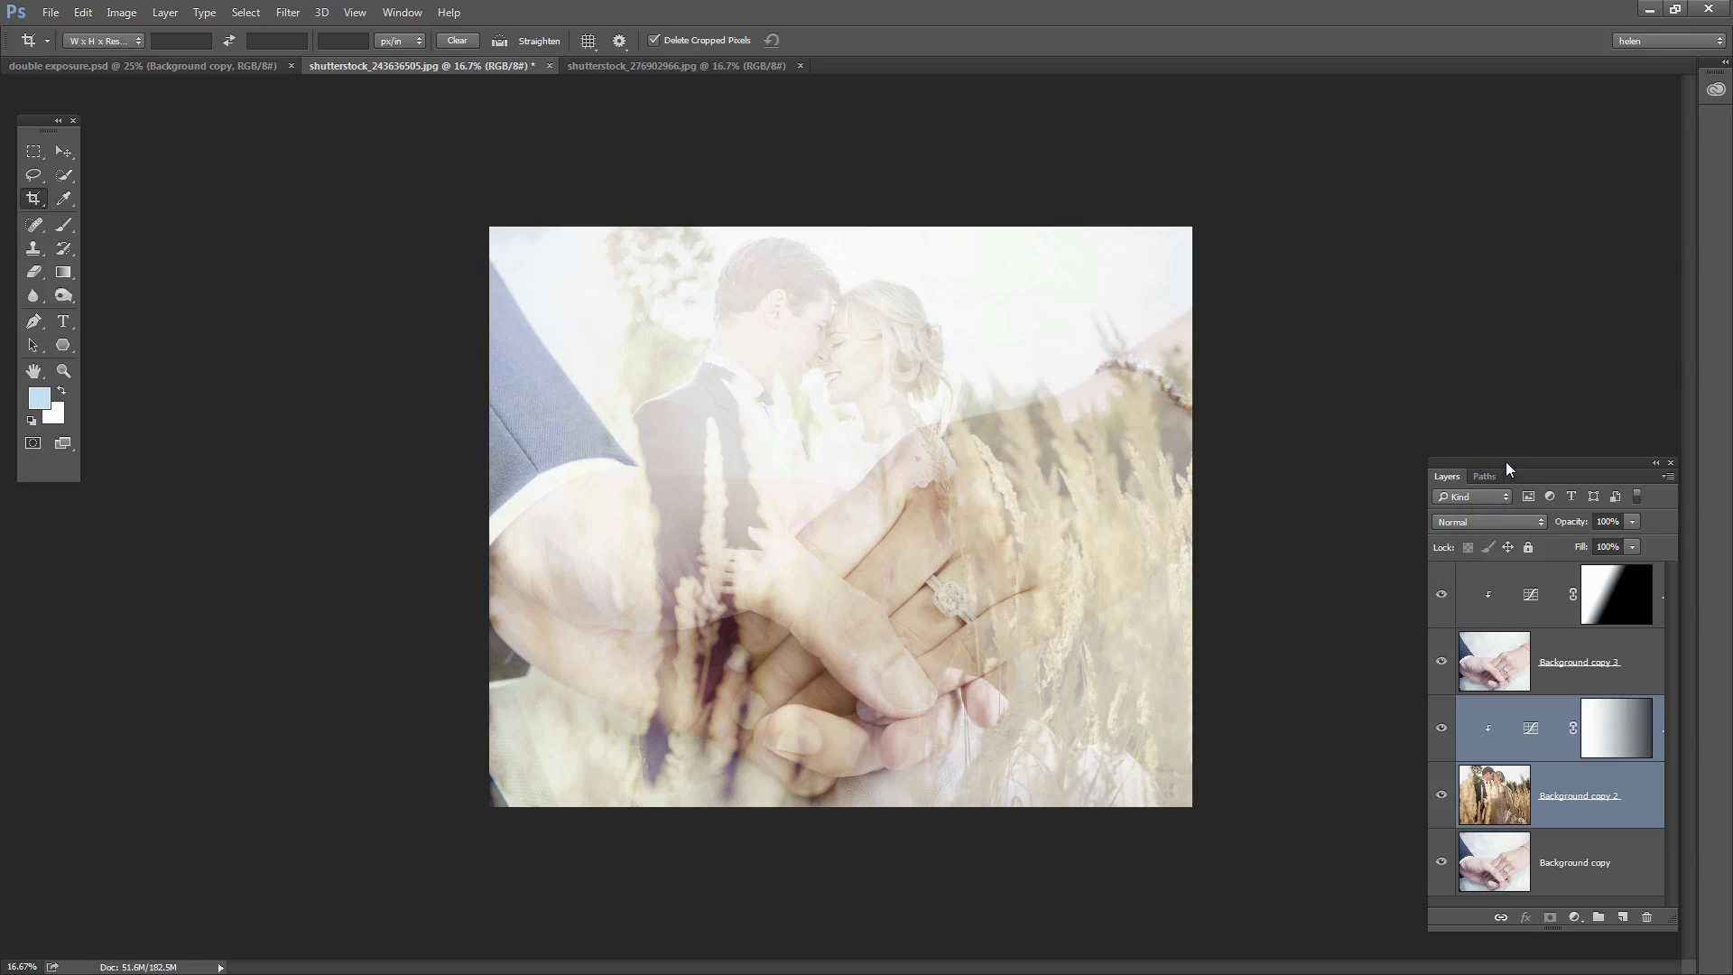
Step: Drag the floating Layers panel up and left beside the canvas
drag(1506, 468, 1284, 261)
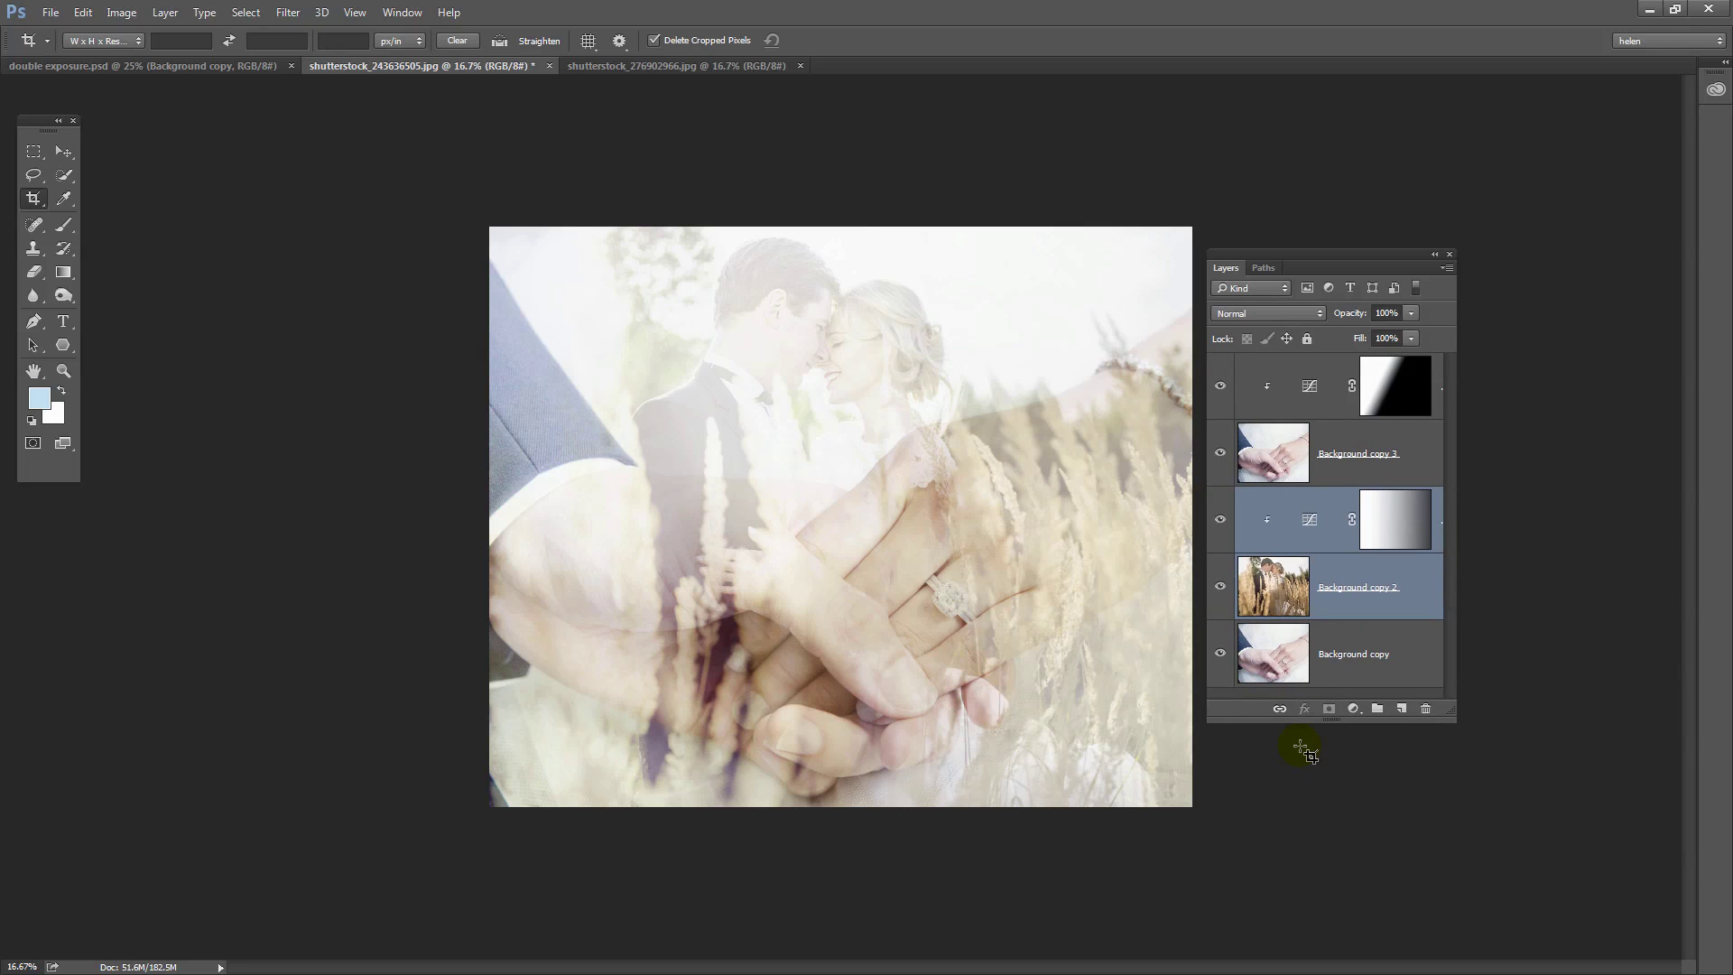